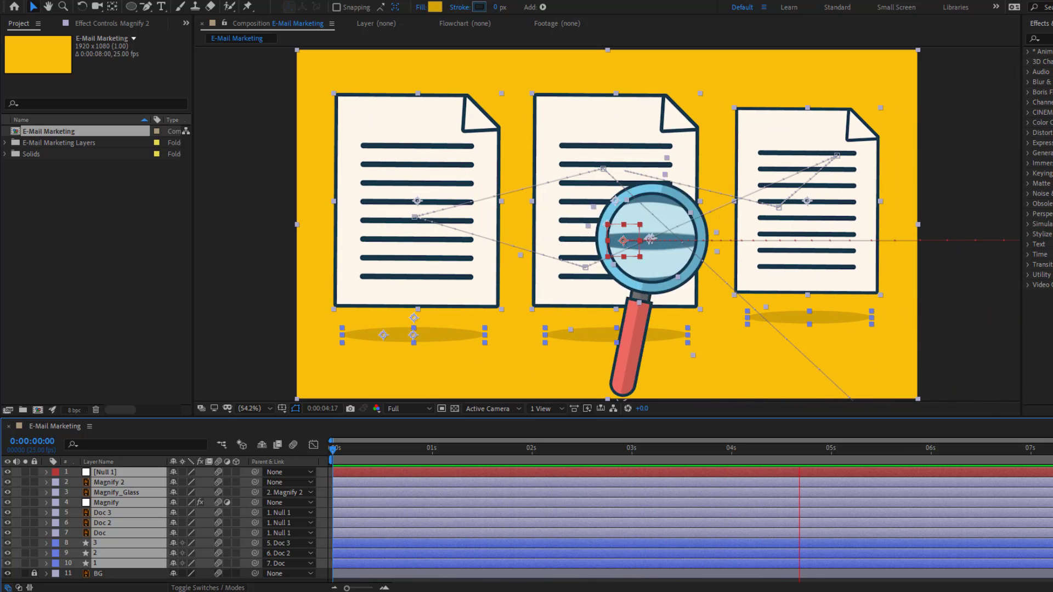
# Maximize the composition view and zoom in to preview the finished document-checking animation
pyautogui.press('`')
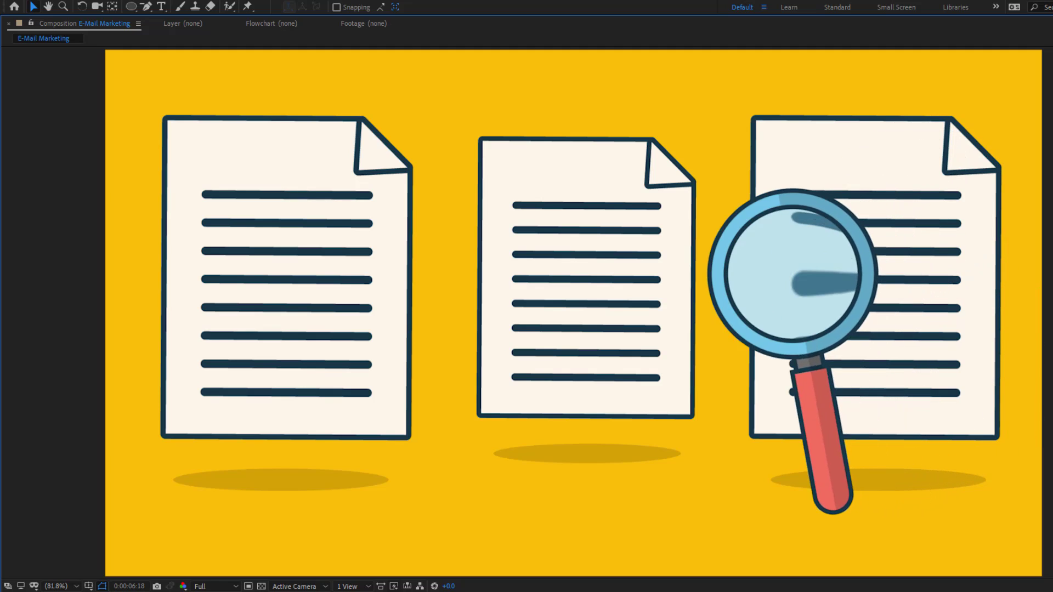
pyautogui.scroll(2, 674, 281)
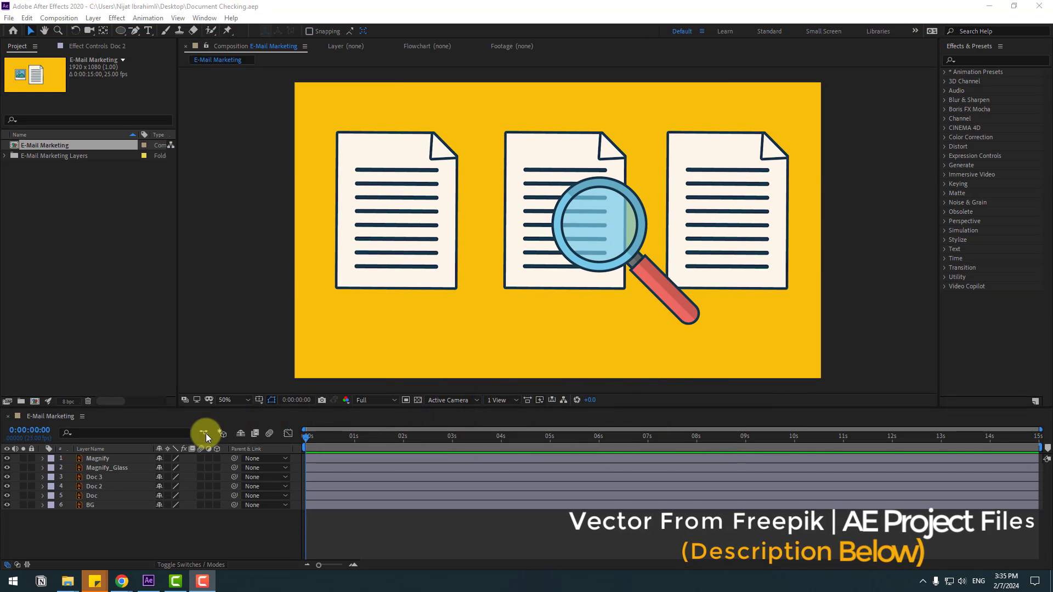
# Lock the BG layer and add a null object to the composition
pyautogui.click(89, 505)
pyautogui.click(31, 506)
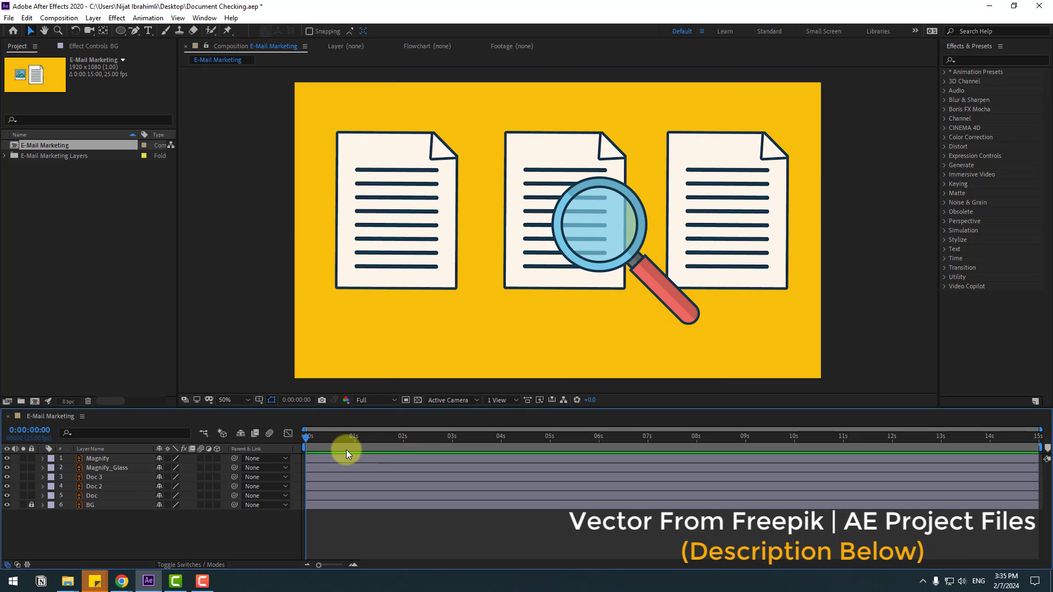
pyautogui.rightClick(137, 535)
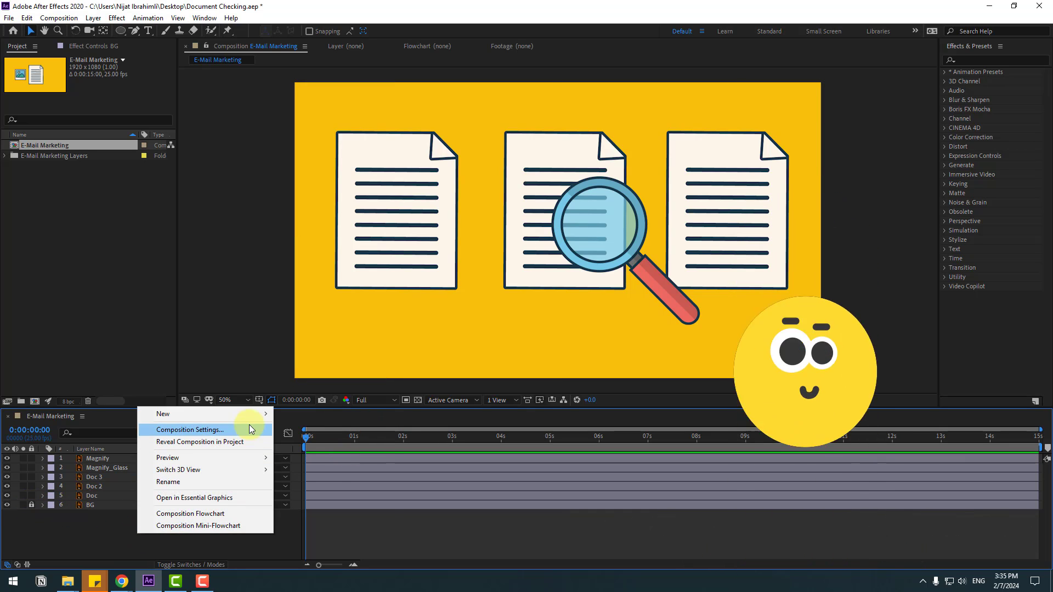
pyautogui.moveTo(250, 419)
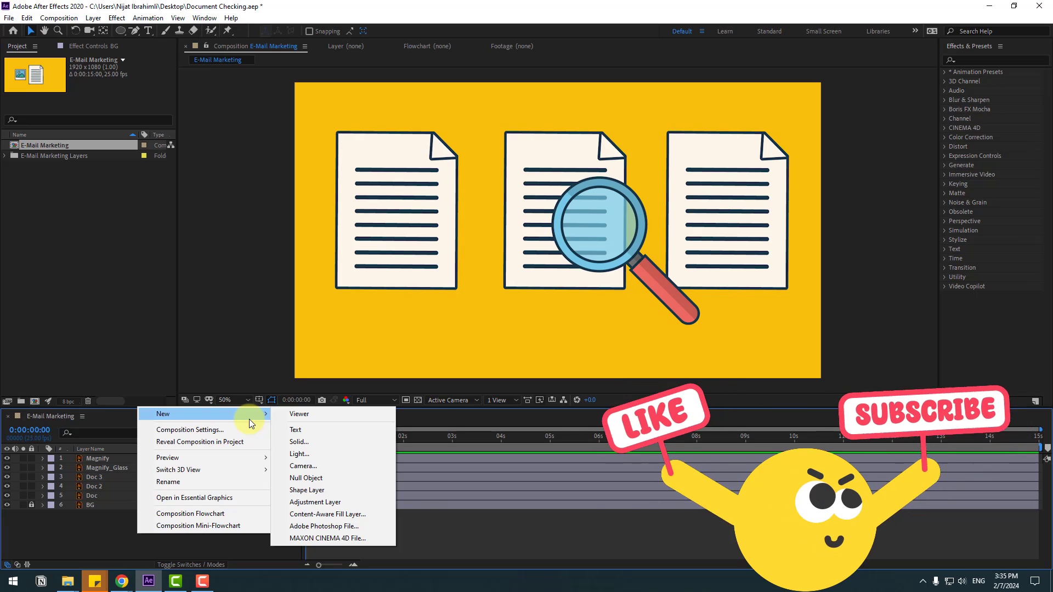
pyautogui.click(306, 478)
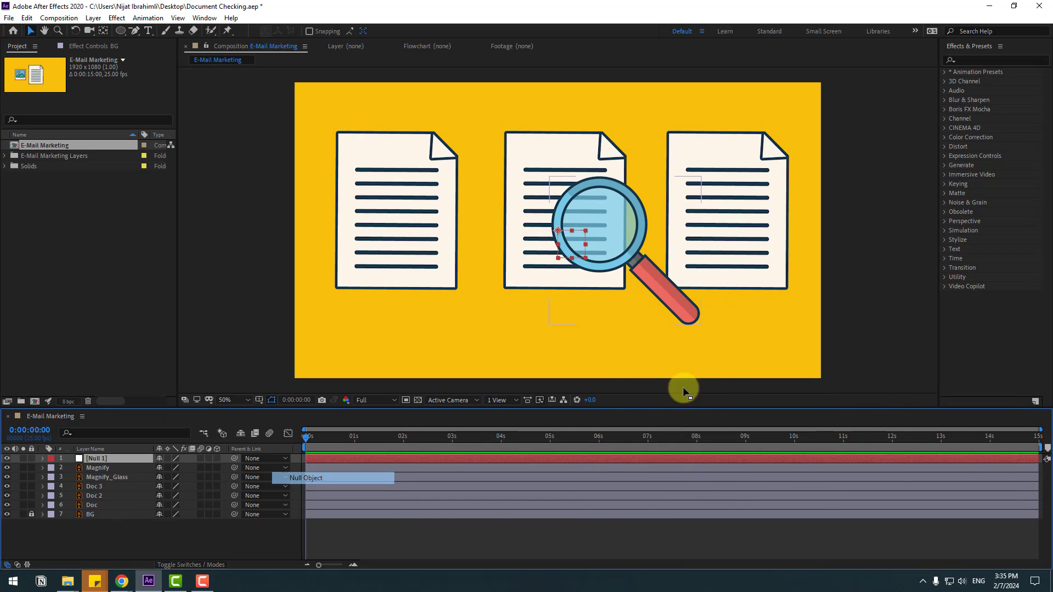
# Center the null object's anchor point within its bounds
pyautogui.click(103, 33)
pyautogui.hotkey('ctrl', 'alt', 'Home')
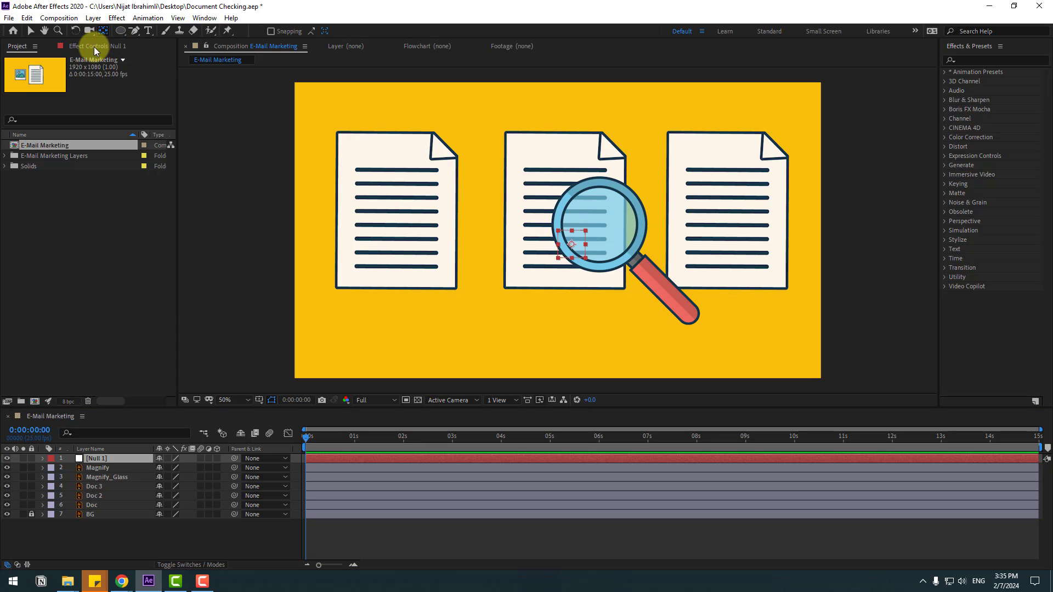
pyautogui.click(31, 33)
# Parent the Doc, Doc 2 and Doc 3 layers to Null 1
pyautogui.click(94, 506)
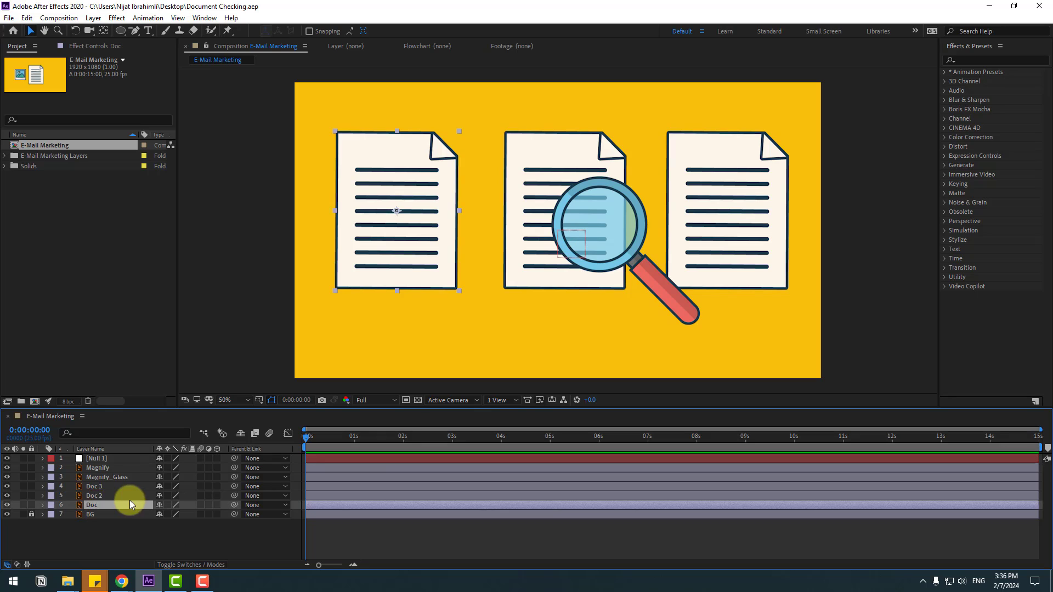
pyautogui.keyDown('ctrl'); pyautogui.click(100, 497); pyautogui.keyUp('ctrl')
pyautogui.keyDown('ctrl'); pyautogui.click(94, 486); pyautogui.keyUp('ctrl')
pyautogui.moveTo(234, 492); pyautogui.dragTo(97, 464)
# Keyframe Null 1's current Position at 0:00:01:20 and an off-frame start at 2793, 590 at 0:00:00:00 so the documents slide in
pyautogui.click(97, 461)
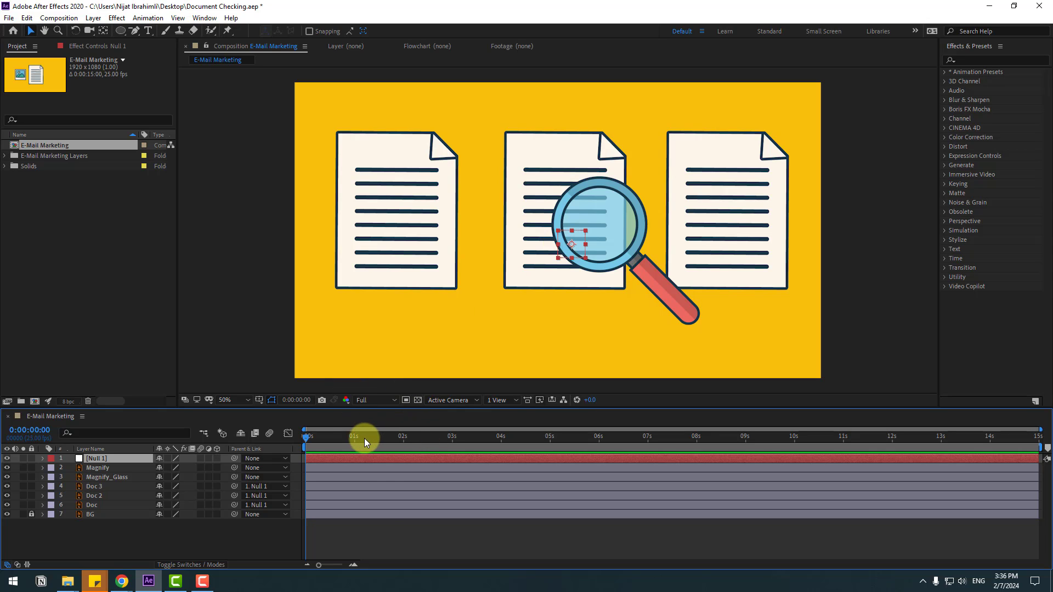
pyautogui.press('p')
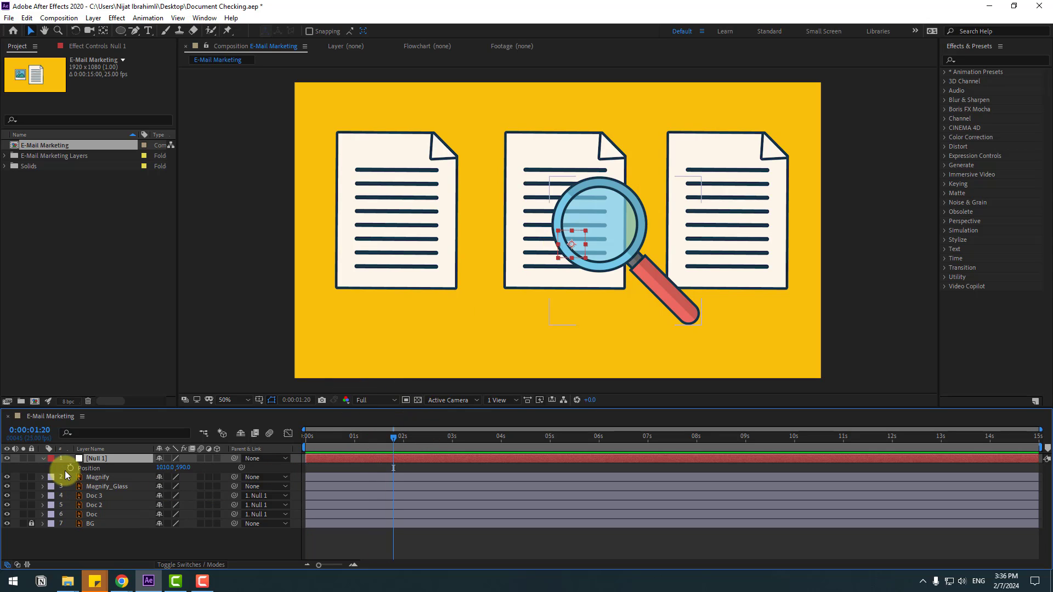
pyautogui.click(69, 468)
pyautogui.moveTo(389, 439); pyautogui.dragTo(288, 438)
pyautogui.moveTo(161, 471); pyautogui.dragTo(1051, 403)
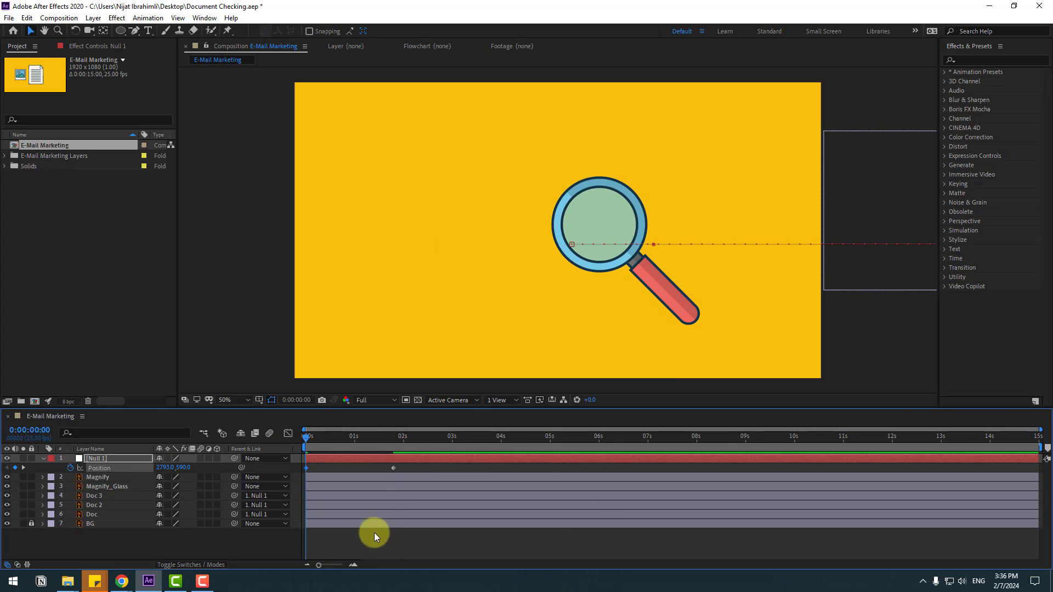
# Apply Easy Ease to both Position keyframes of Null 1
pyautogui.rightClick(306, 468)
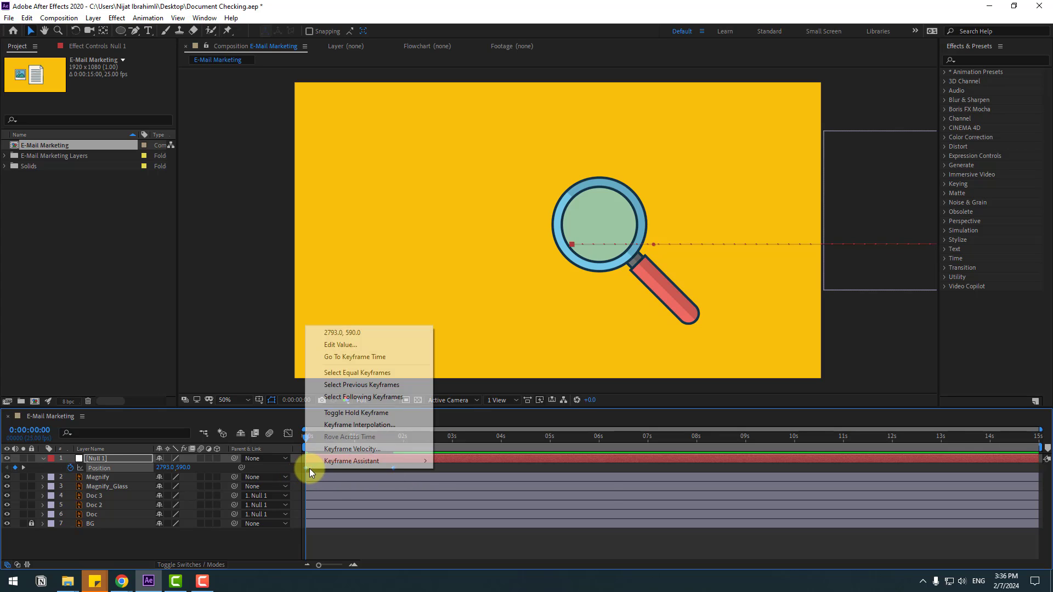
pyautogui.moveTo(313, 465)
pyautogui.click(541, 495)
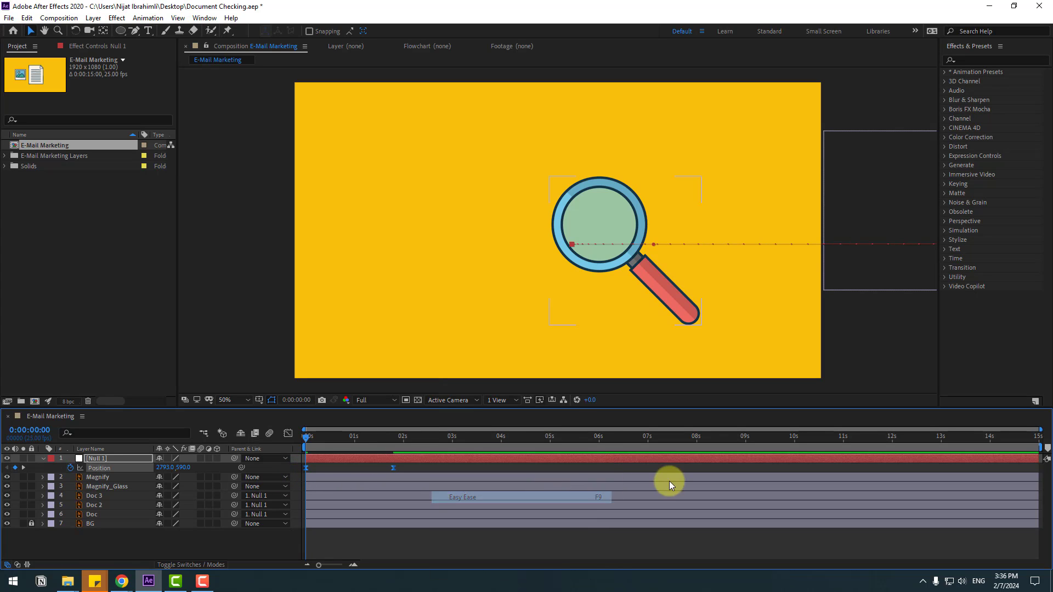
# Reshape Null 1's Position speed graph into an early peak with a long, gradual slowdown, previewing the motion
pyautogui.moveTo(384, 468); pyautogui.dragTo(294, 487)
pyautogui.click(288, 434)
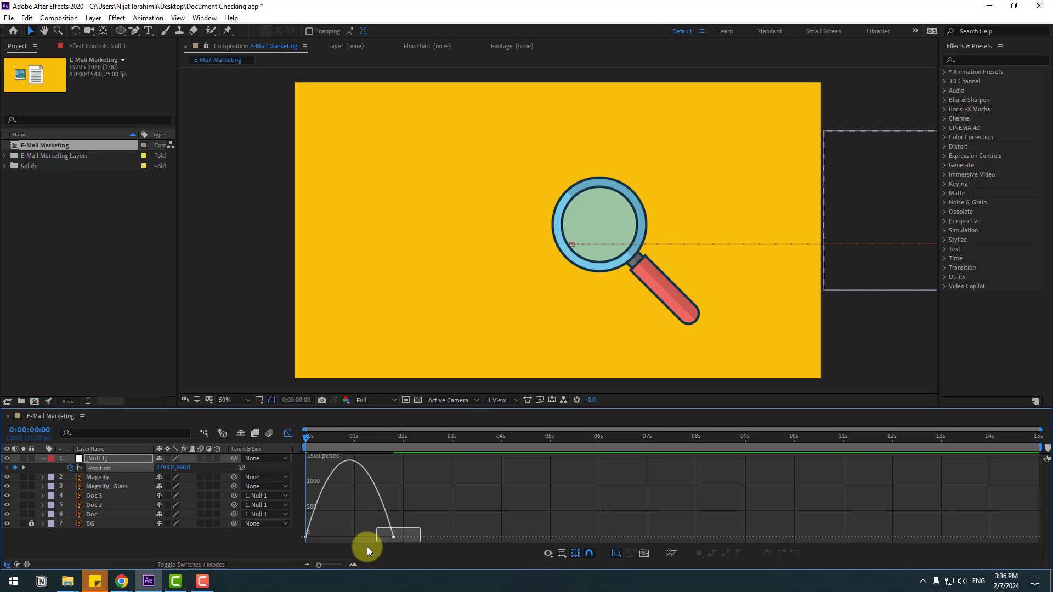
pyautogui.moveTo(367, 548); pyautogui.dragTo(317, 537)
pyautogui.press('space')
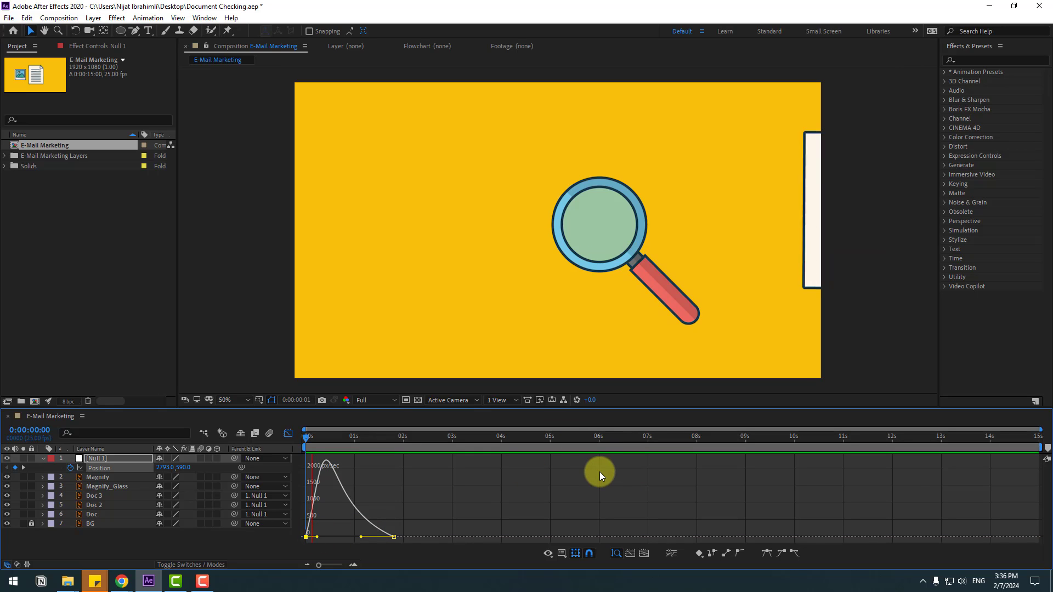
pyautogui.press('space')
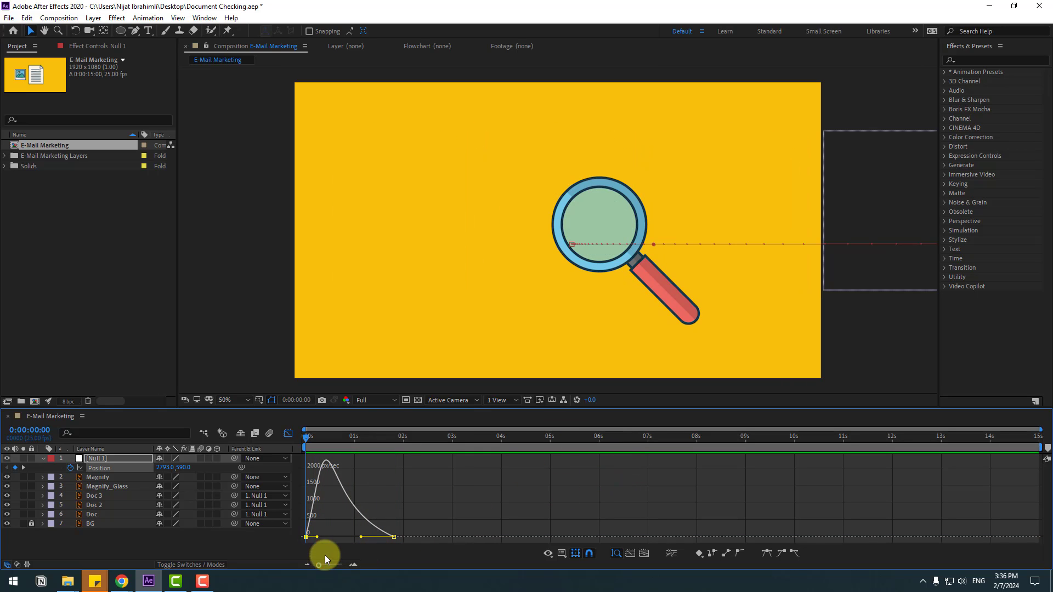
pyautogui.moveTo(317, 537); pyautogui.dragTo(327, 543)
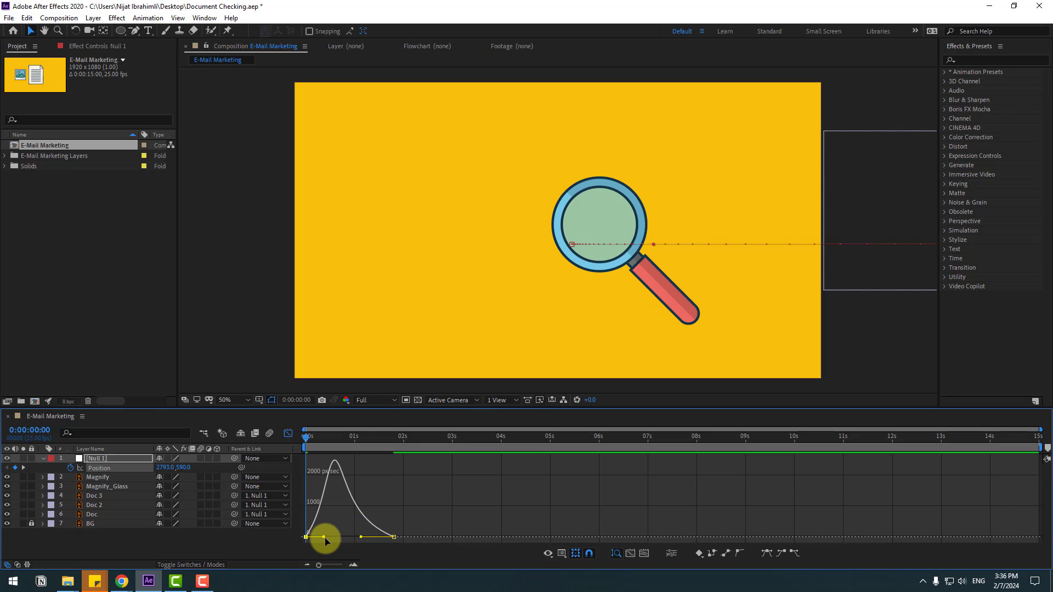
pyautogui.press('space')
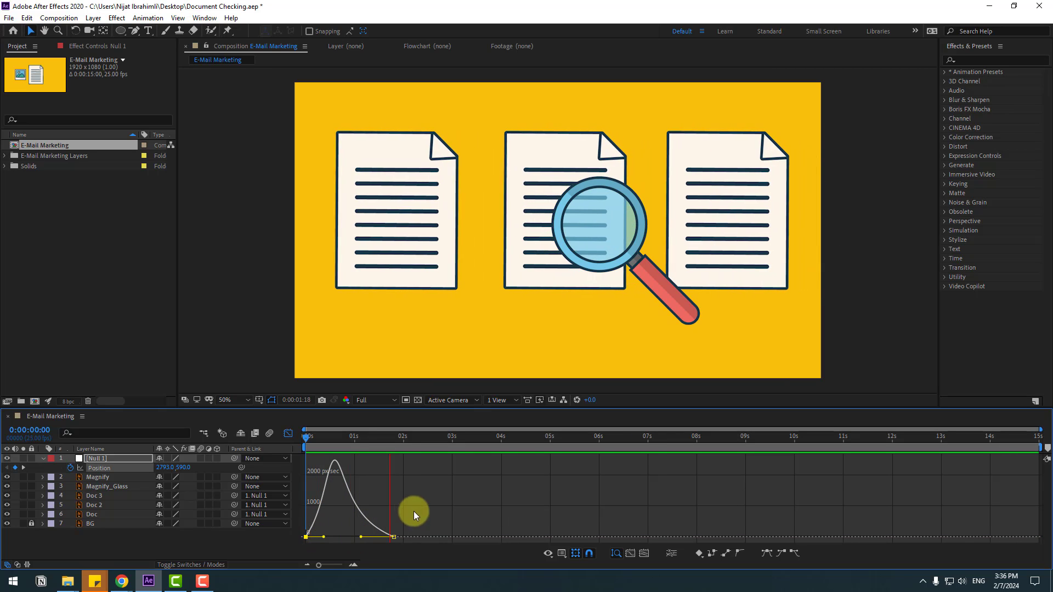
pyautogui.moveTo(360, 537); pyautogui.dragTo(357, 537)
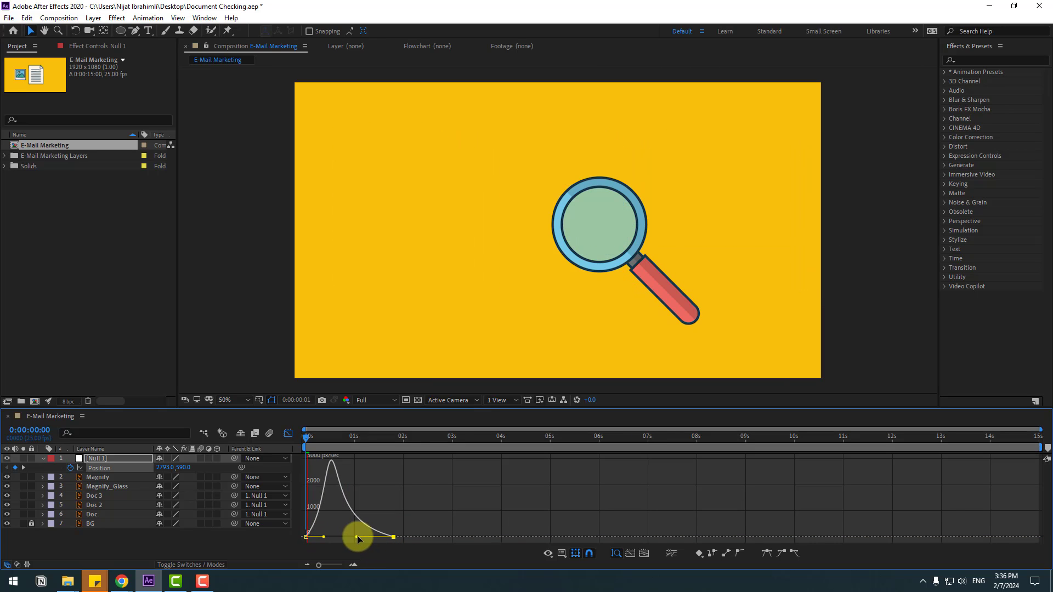
pyautogui.press('space')
pyautogui.press('space')
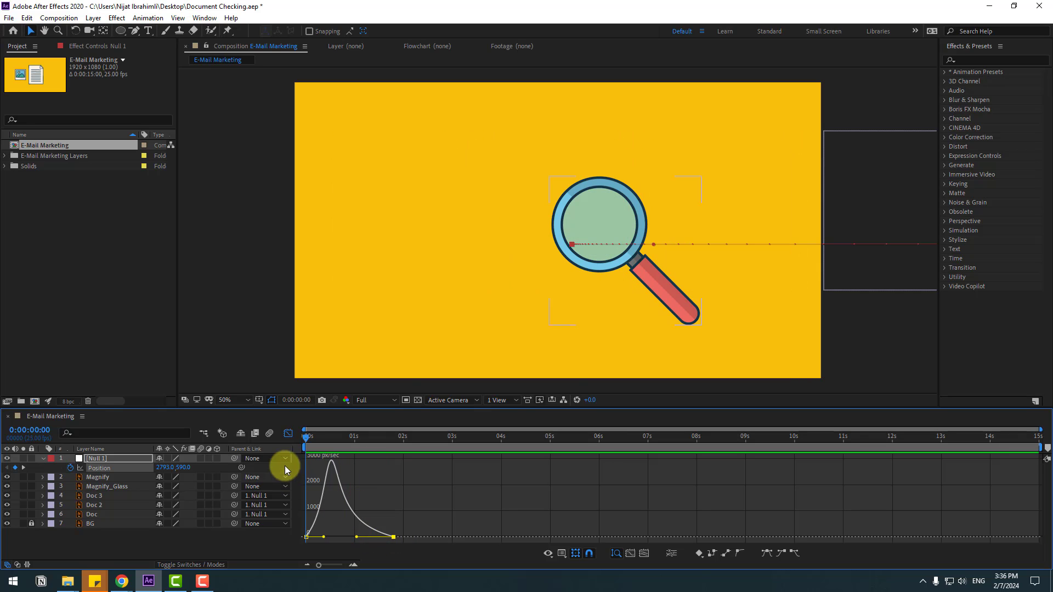
pyautogui.click(288, 434)
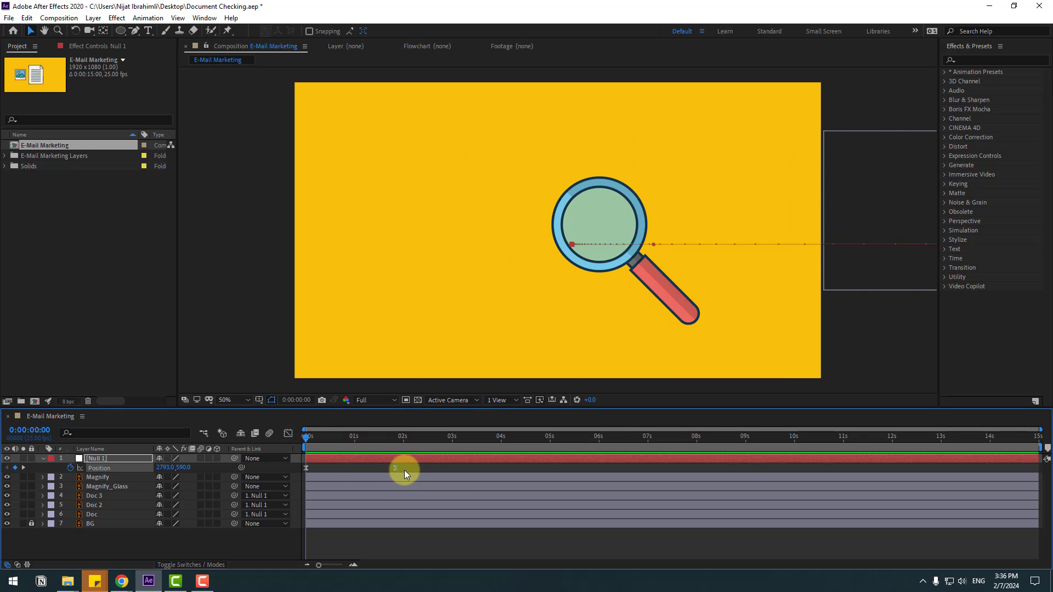
# Move Null 1's ending Position keyframe to about 2.4 seconds and preview the slower slide-in
pyautogui.moveTo(403, 470); pyautogui.dragTo(423, 471)
pyautogui.press('space')
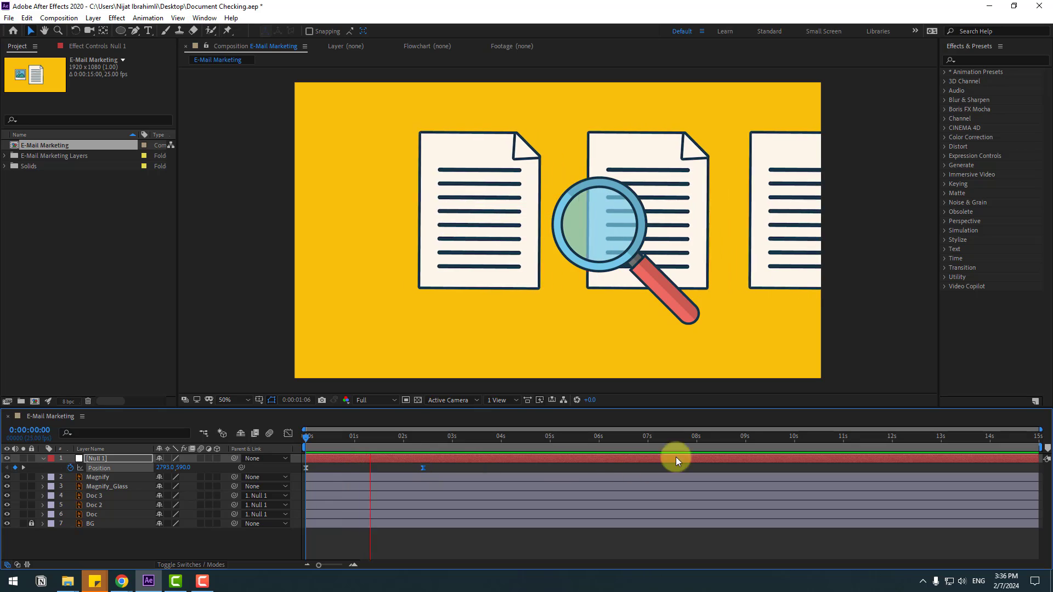
pyautogui.press('space')
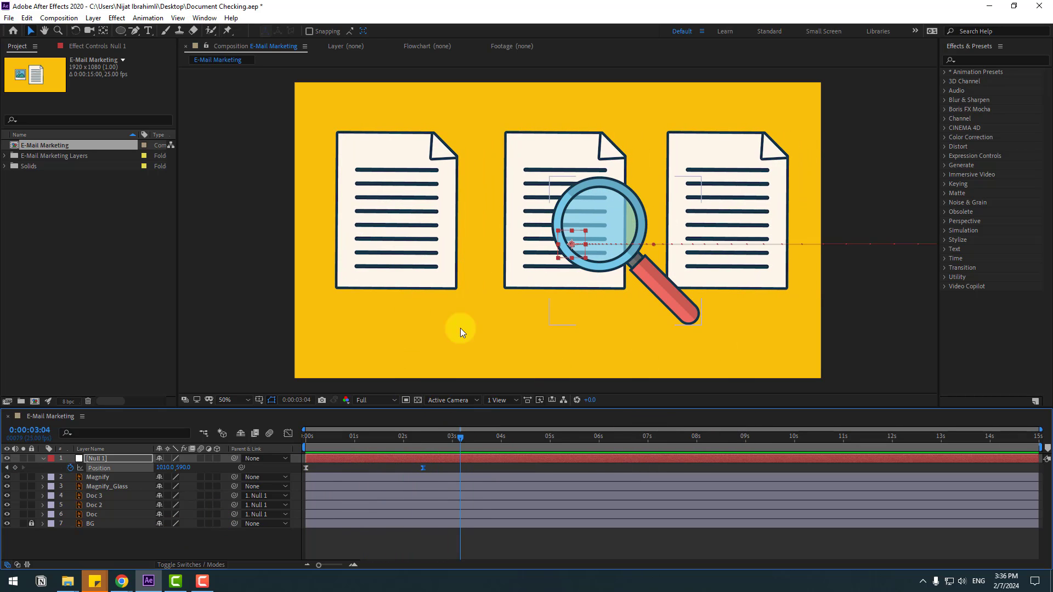
# Draw a flat, wide ellipse on a new shape layer just below the first document as its shadow
pyautogui.click(109, 543)
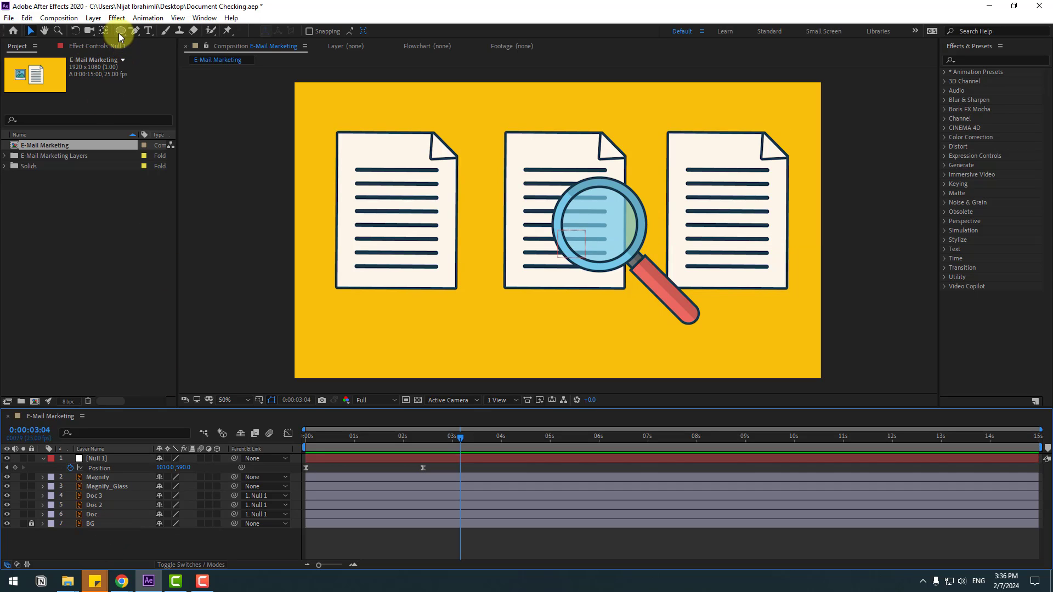
pyautogui.moveTo(119, 36)
pyautogui.mouseDown()
pyautogui.moveTo(183, 42)
pyautogui.moveTo(179, 61)
pyautogui.mouseUp()
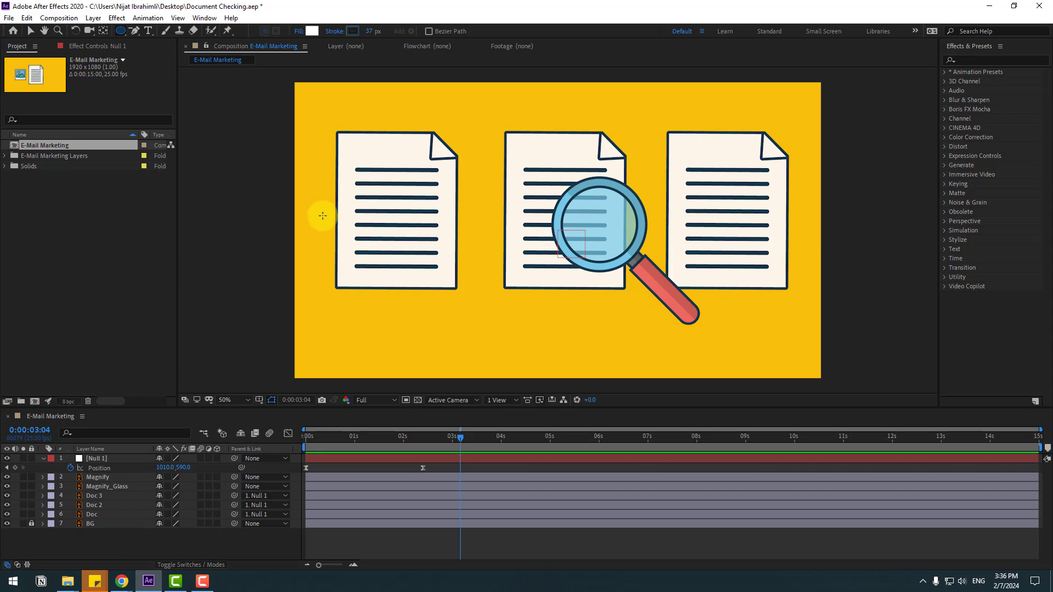
pyautogui.moveTo(341, 304); pyautogui.dragTo(446, 314)
pyautogui.click(31, 32)
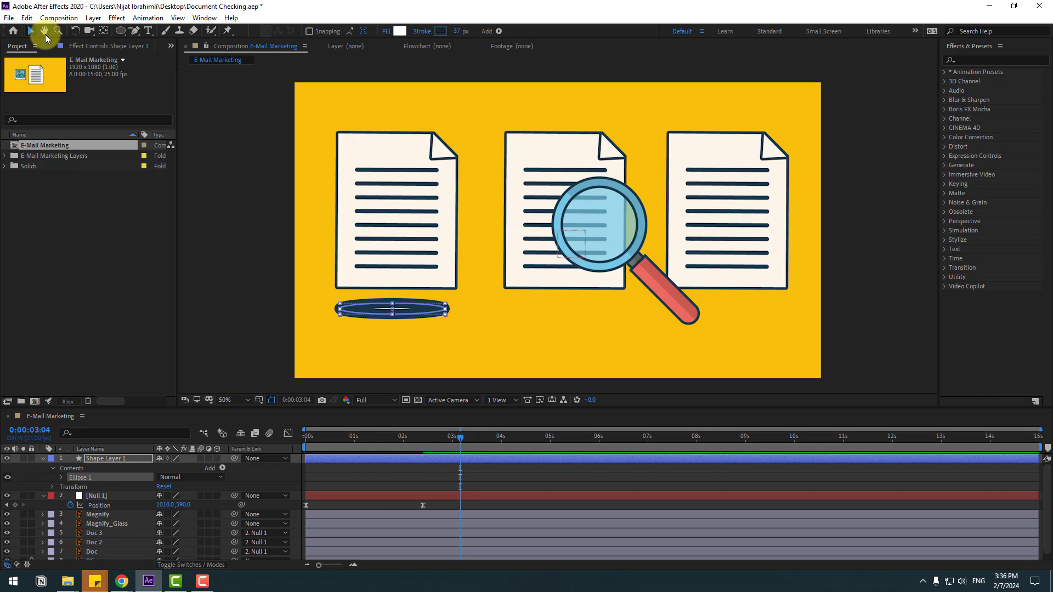
# Set the ellipse's stroke width to 0 px
pyautogui.click(460, 31)
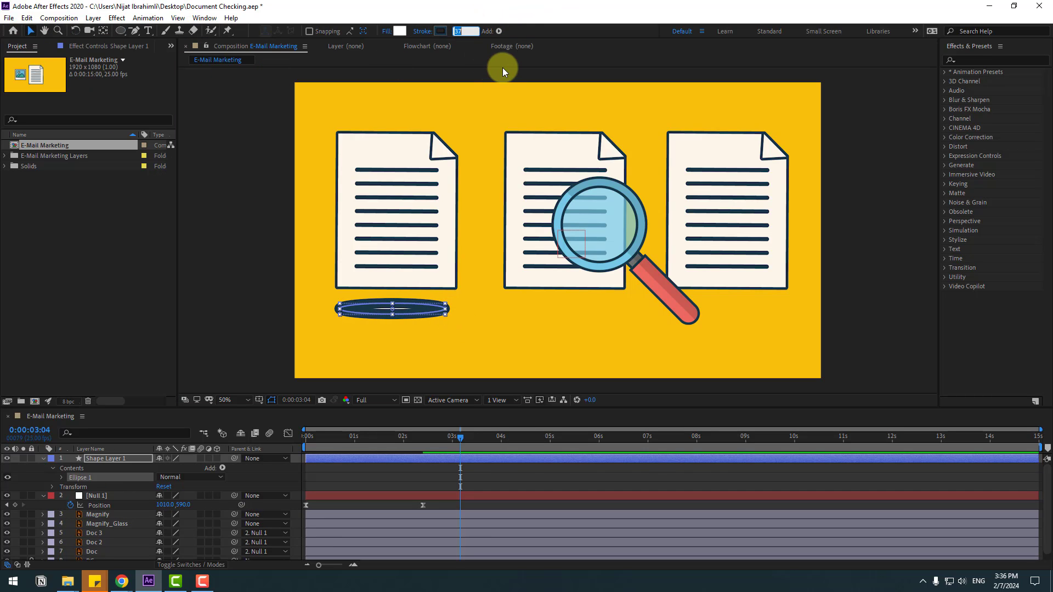
pyautogui.write('0')
pyautogui.press('Return')
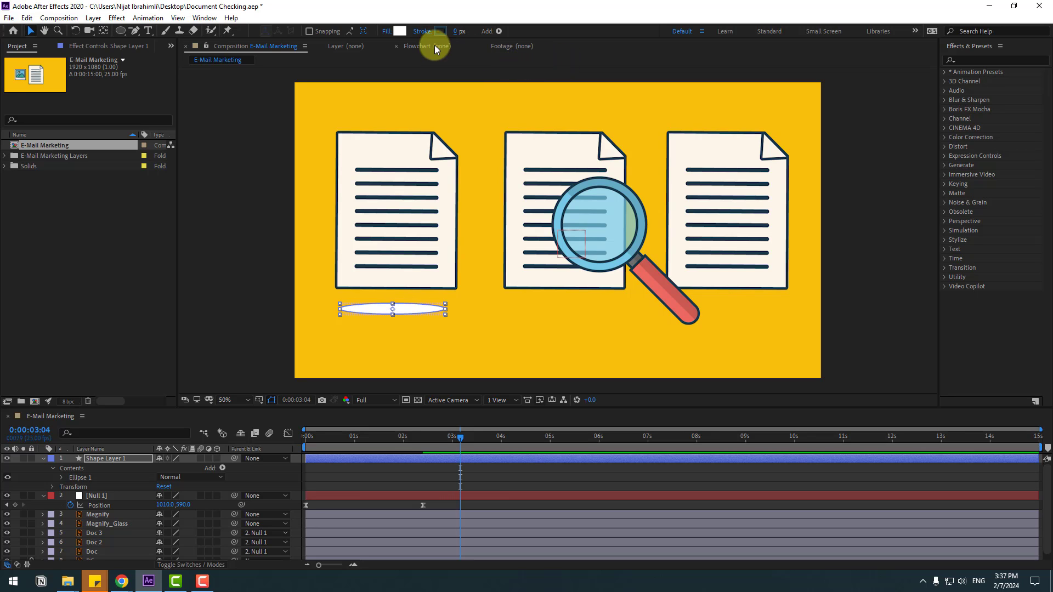
# Fill the ellipse with the background yellow sampled from the artwork and darkened to about D8A709
pyautogui.click(400, 31)
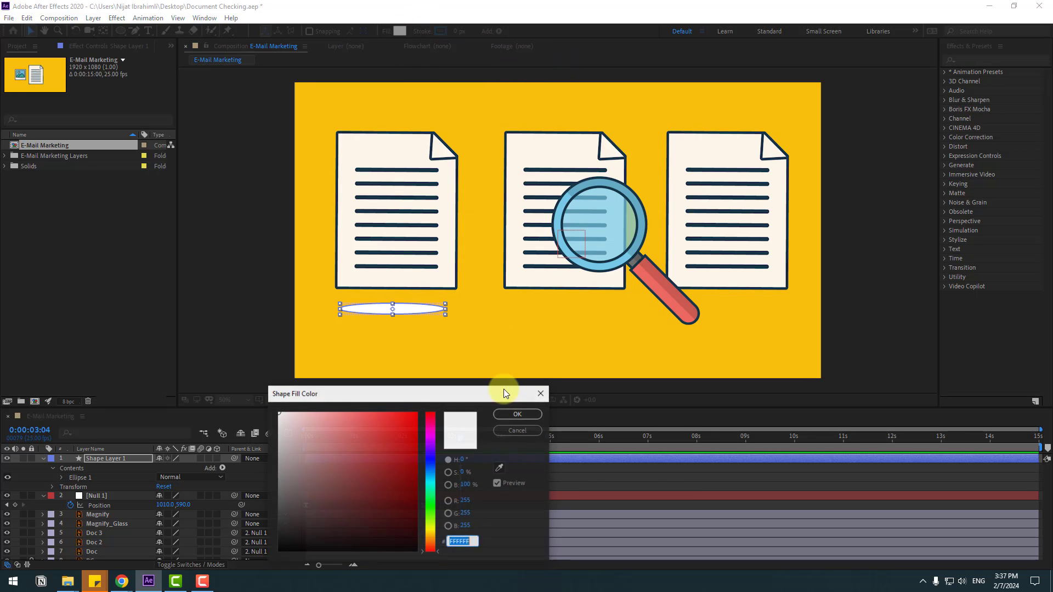
pyautogui.click(500, 469)
pyautogui.click(517, 338)
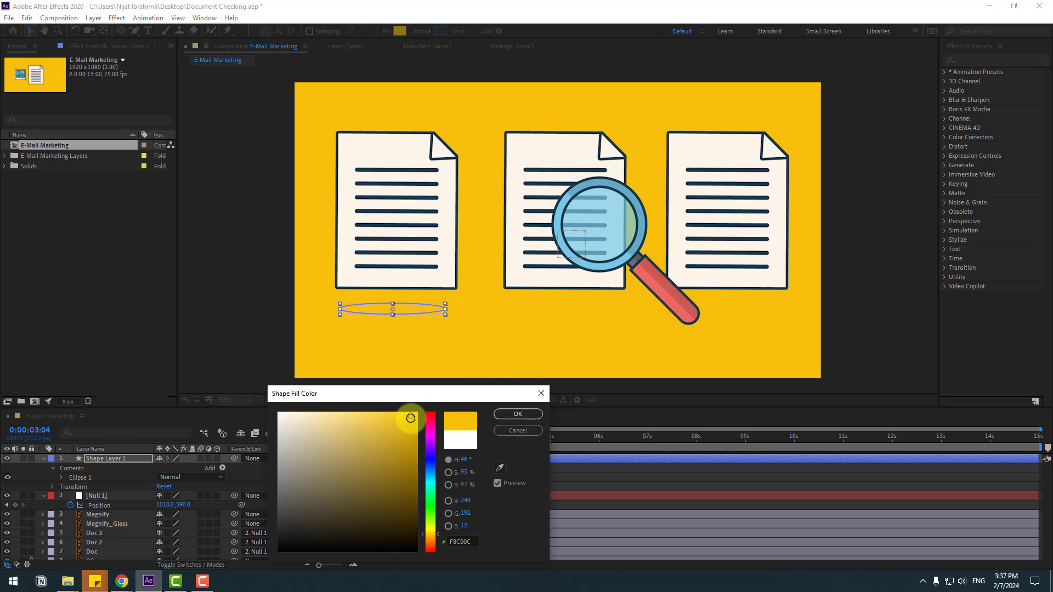
pyautogui.click(411, 424)
pyautogui.moveTo(411, 424); pyautogui.dragTo(411, 434)
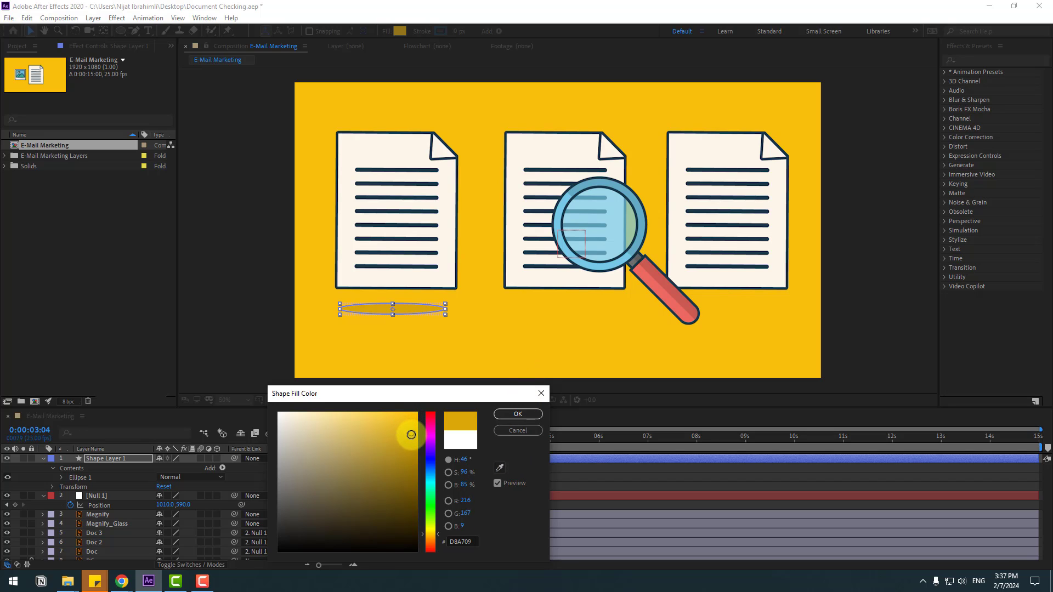
pyautogui.click(518, 415)
pyautogui.click(518, 480)
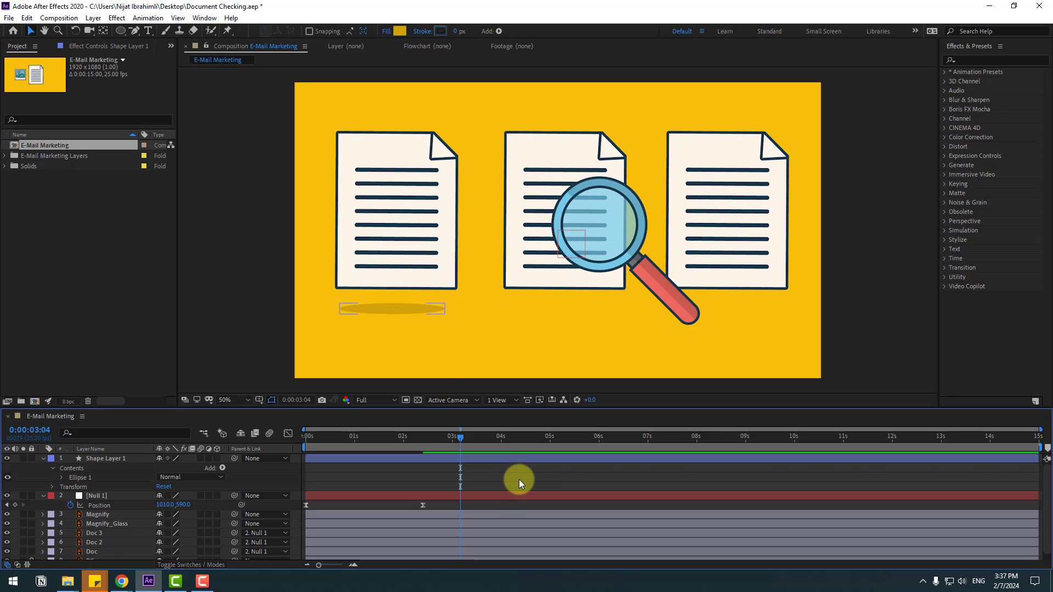
# Shift the ellipse slightly to align it beneath the first document and collapse its layer's properties
pyautogui.click(393, 305)
pyautogui.moveTo(405, 311); pyautogui.dragTo(404, 311)
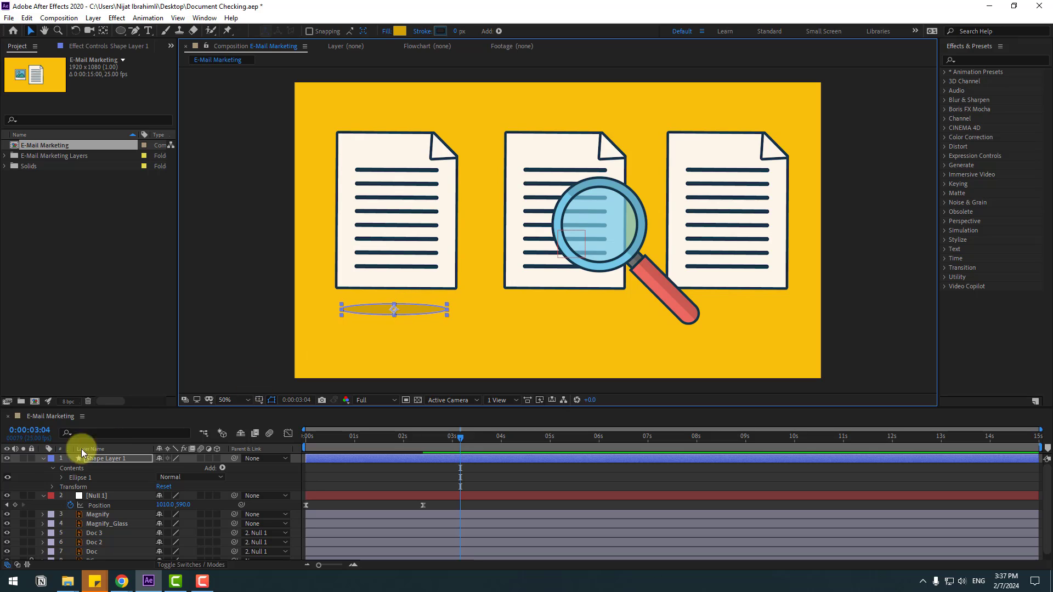
pyautogui.click(43, 458)
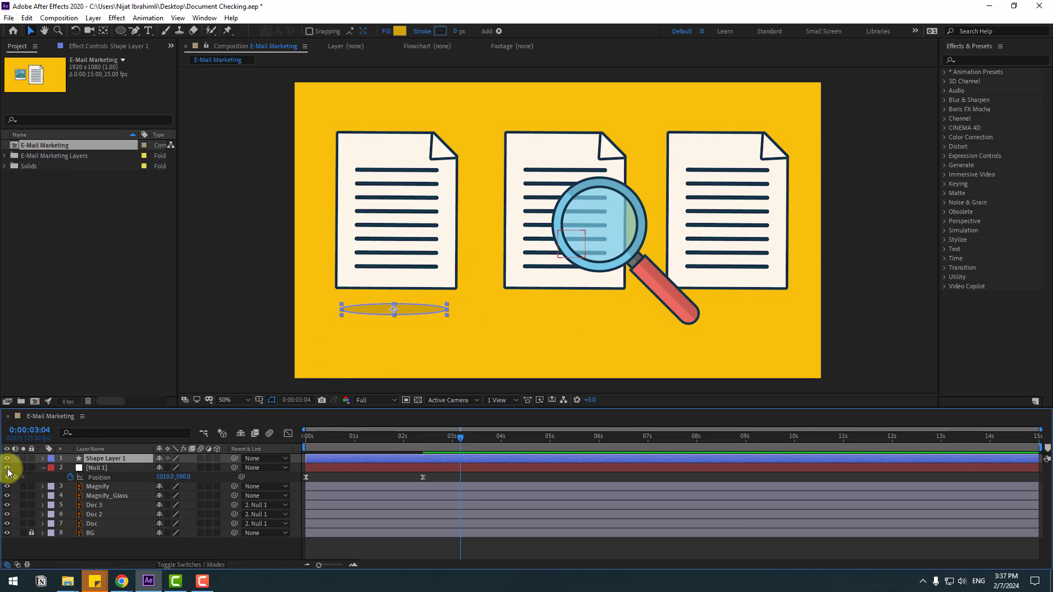
# Duplicate the shadow ellipse within its shape layer and place the copy beneath the middle document
pyautogui.click(42, 458)
pyautogui.click(77, 479)
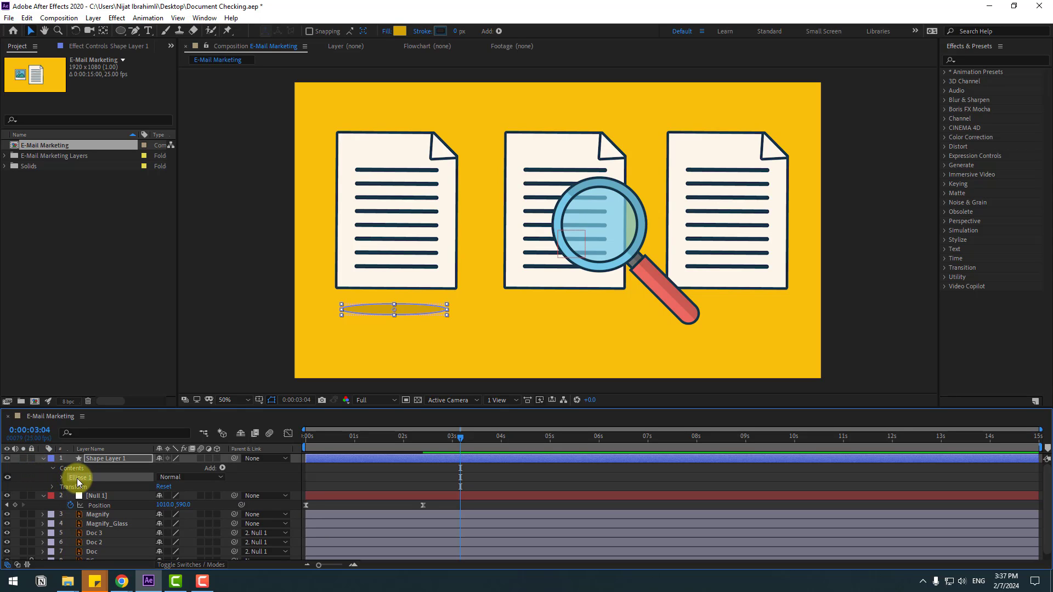
pyautogui.hotkey('ctrl', 'd')
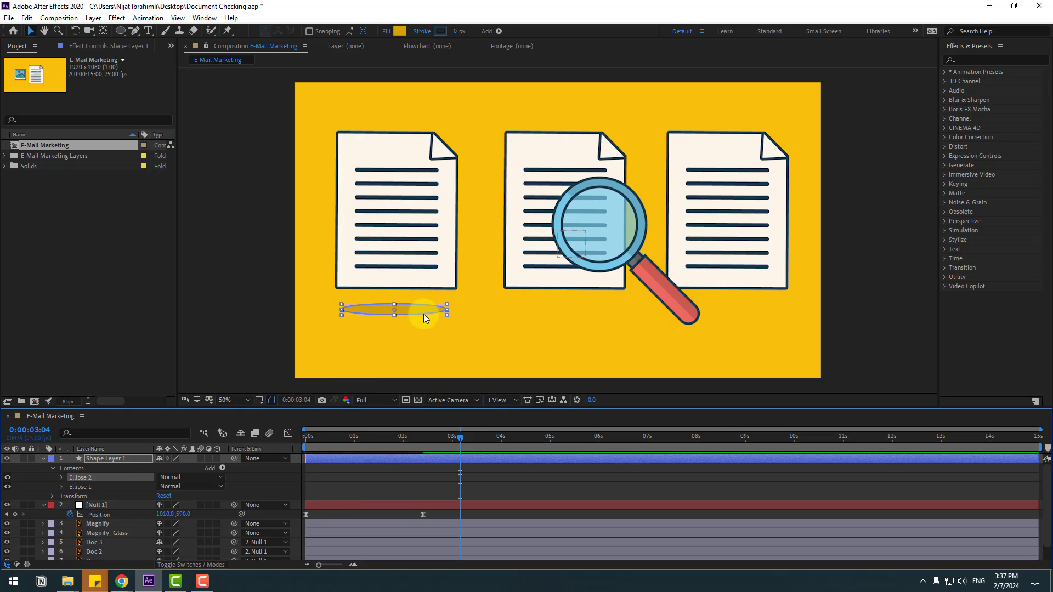
pyautogui.click(406, 309)
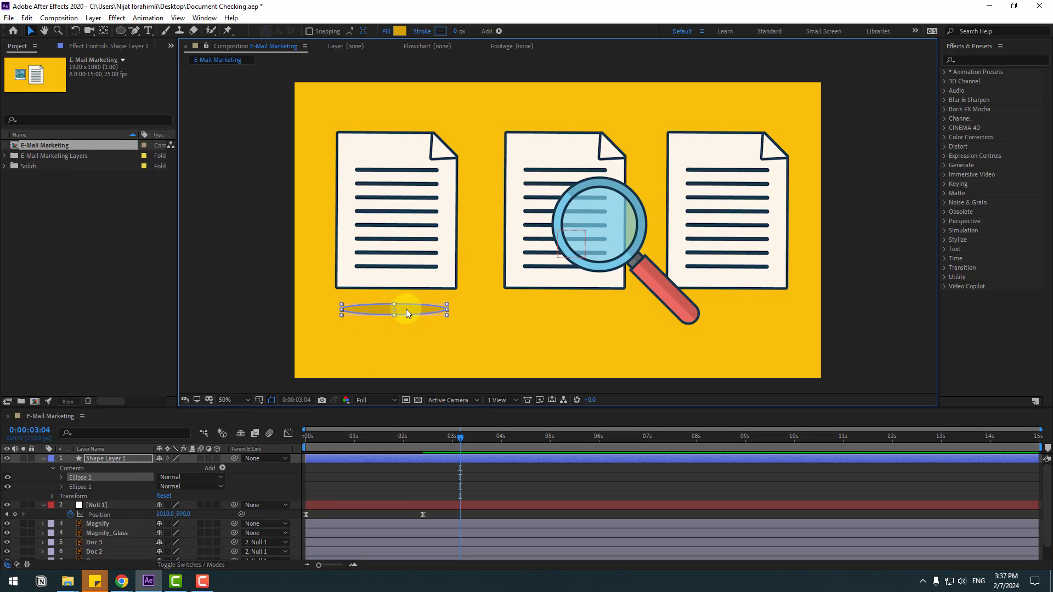
pyautogui.moveTo(406, 308); pyautogui.dragTo(578, 313)
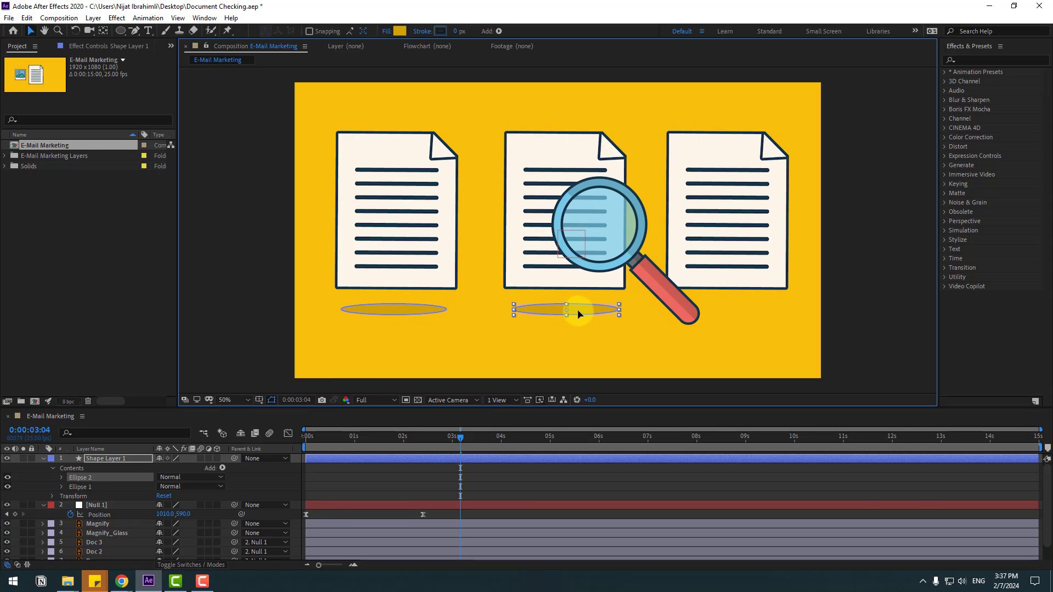
pyautogui.click(40, 488)
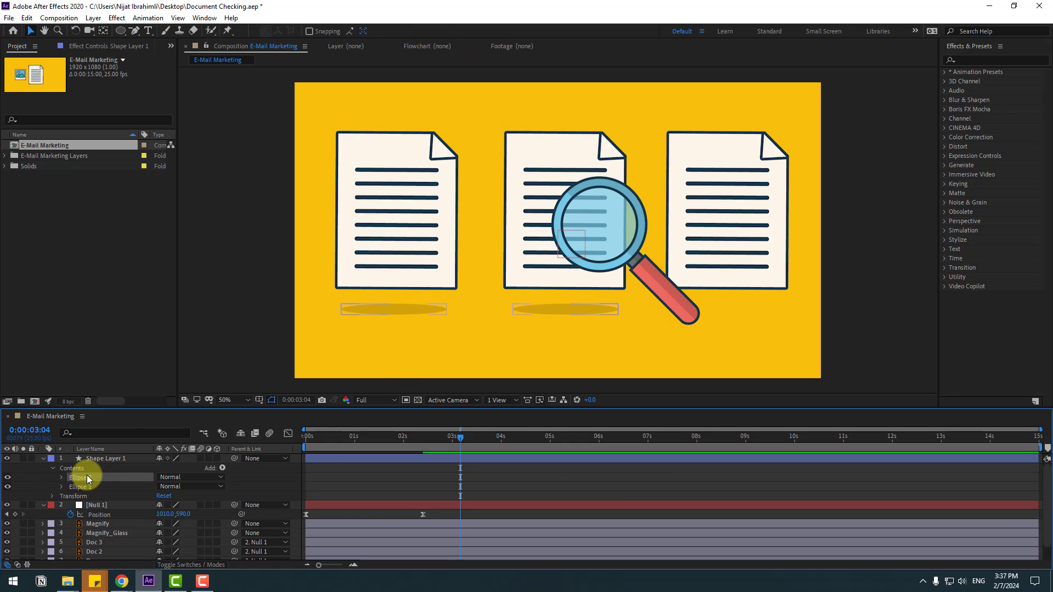
# Duplicate the middle shadow ellipse within the same shape layer and place the copy beneath the third document
pyautogui.click(87, 476)
pyautogui.hotkey('ctrl', 'd')
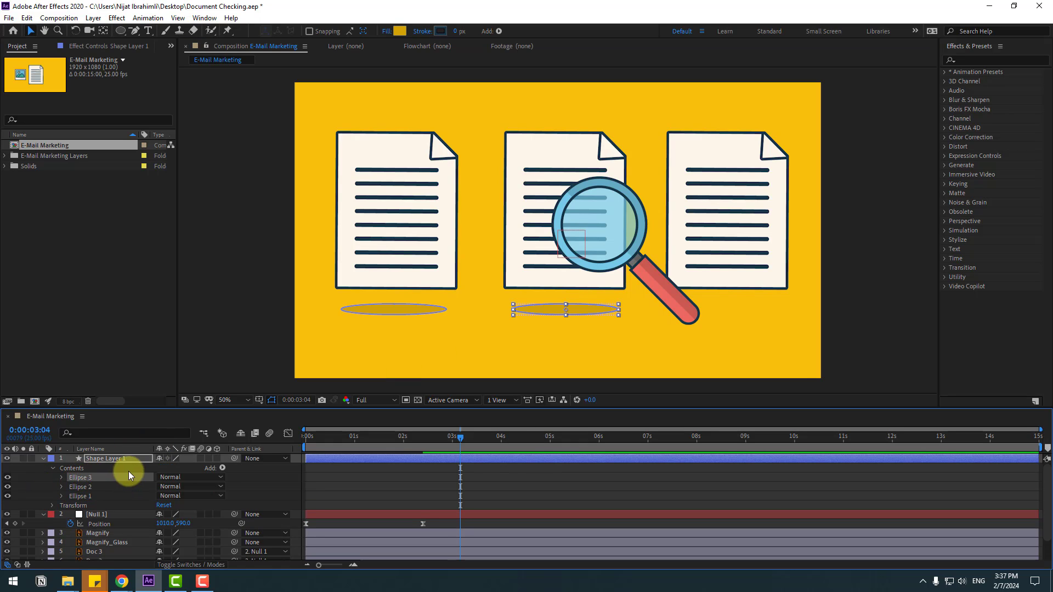
pyautogui.moveTo(580, 311); pyautogui.dragTo(747, 313)
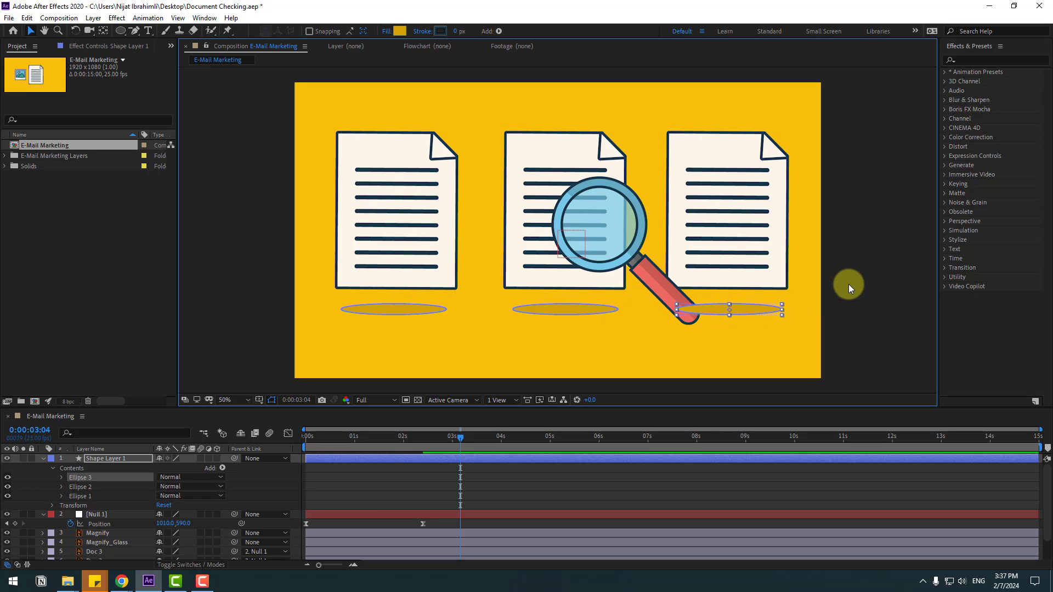
pyautogui.click(850, 282)
# Collapse the shape layer holding the three ellipses and rename it shadow
pyautogui.click(79, 458)
pyautogui.click(79, 459)
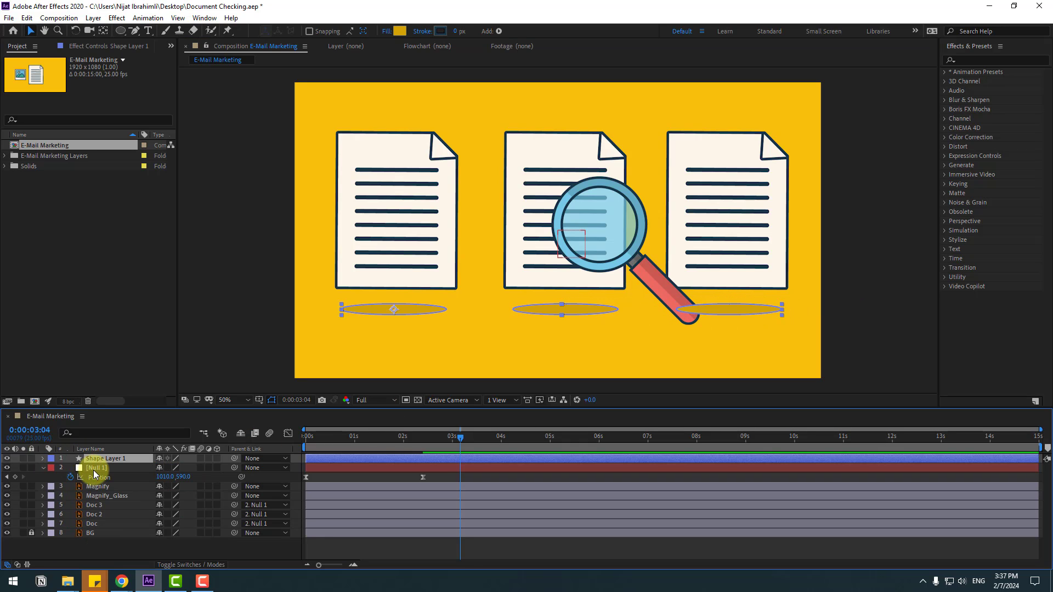
pyautogui.press('Return')
pyautogui.write('shadow')
pyautogui.press('Return')
# Parent the shadow layer to Null 1 and move it below the Doc layer, just above BG
pyautogui.moveTo(235, 462); pyautogui.dragTo(109, 525)
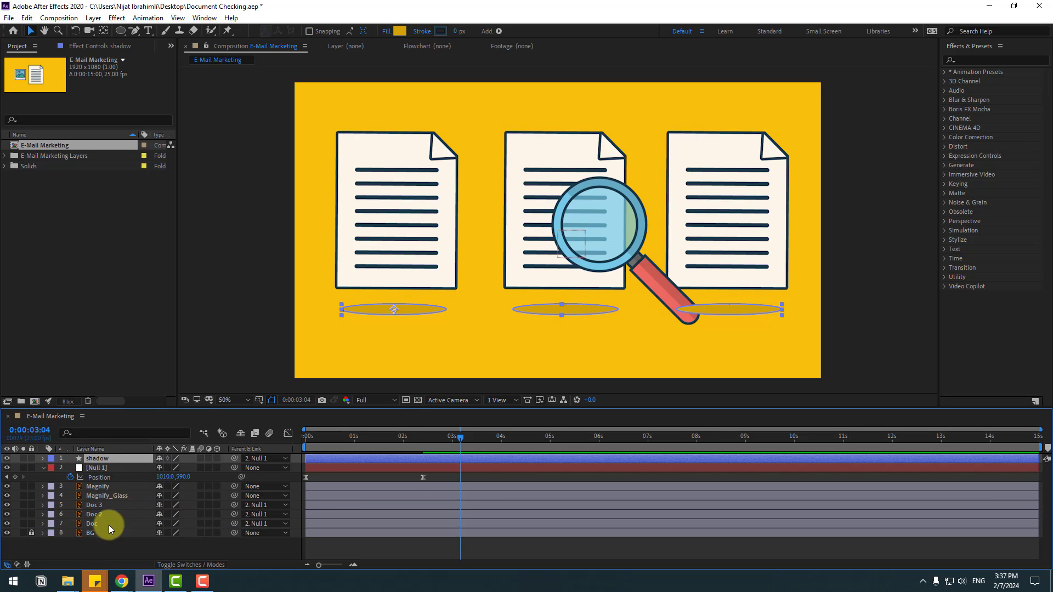
pyautogui.click(174, 545)
pyautogui.moveTo(443, 435); pyautogui.dragTo(527, 432)
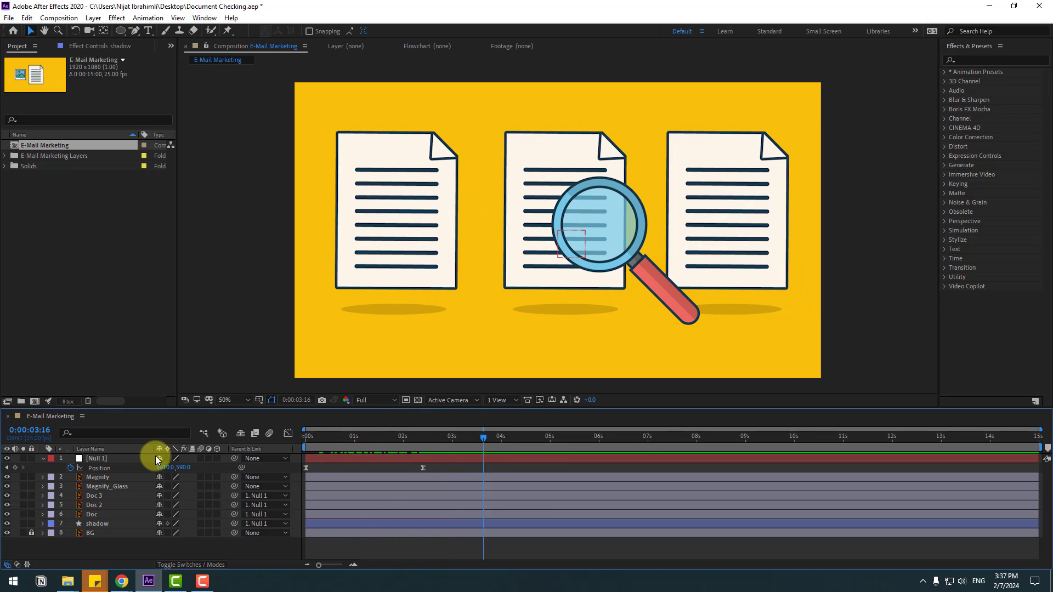
# Add a new adjustment layer to the composition and name it Magnify
pyautogui.rightClick(165, 540)
pyautogui.moveTo(241, 425)
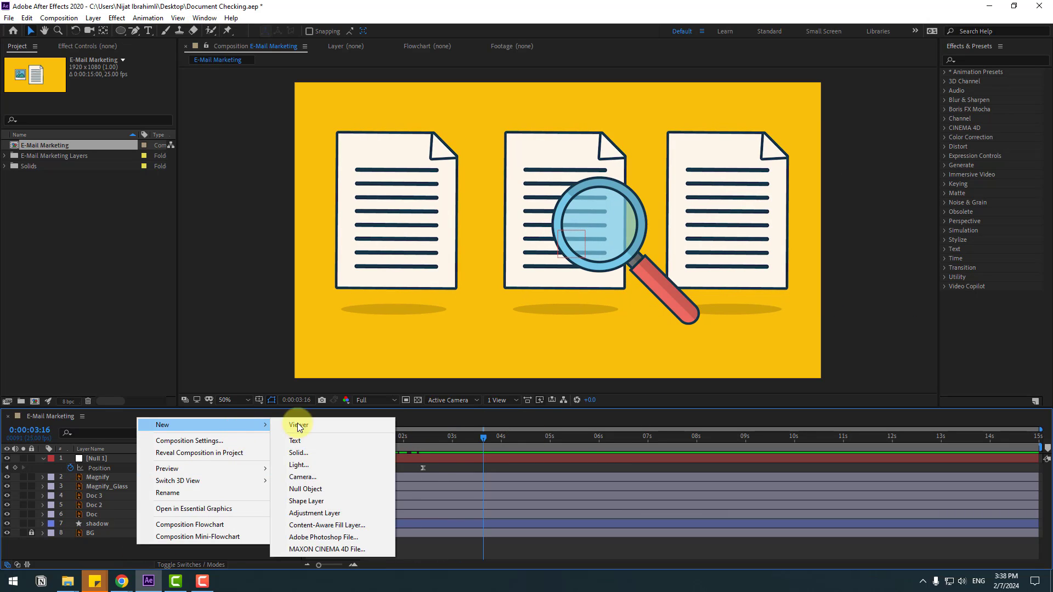
pyautogui.click(314, 513)
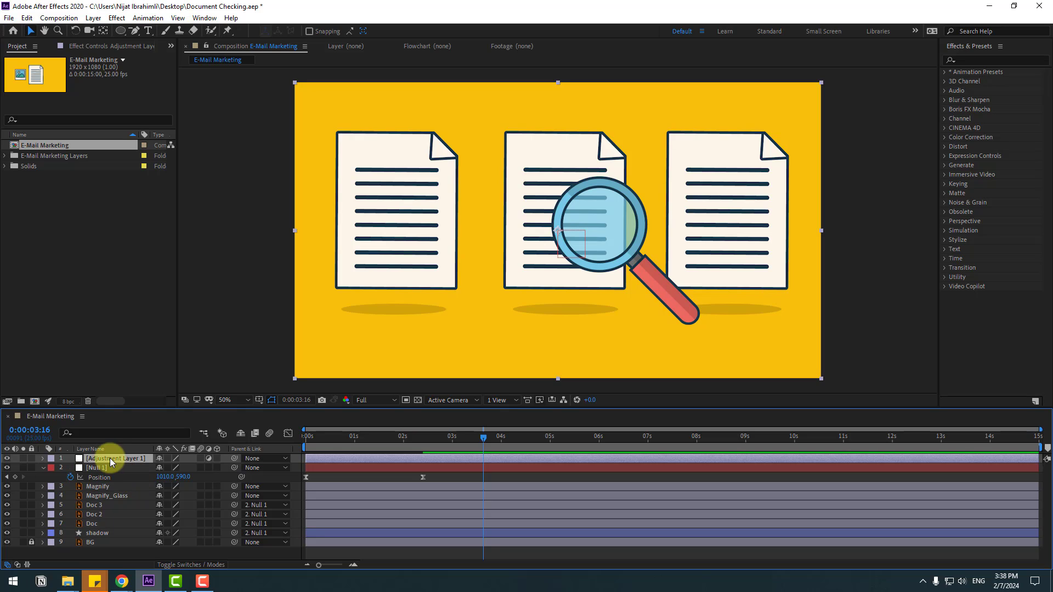
pyautogui.press('Return')
pyautogui.write('Magnify')
pyautogui.press('Return')
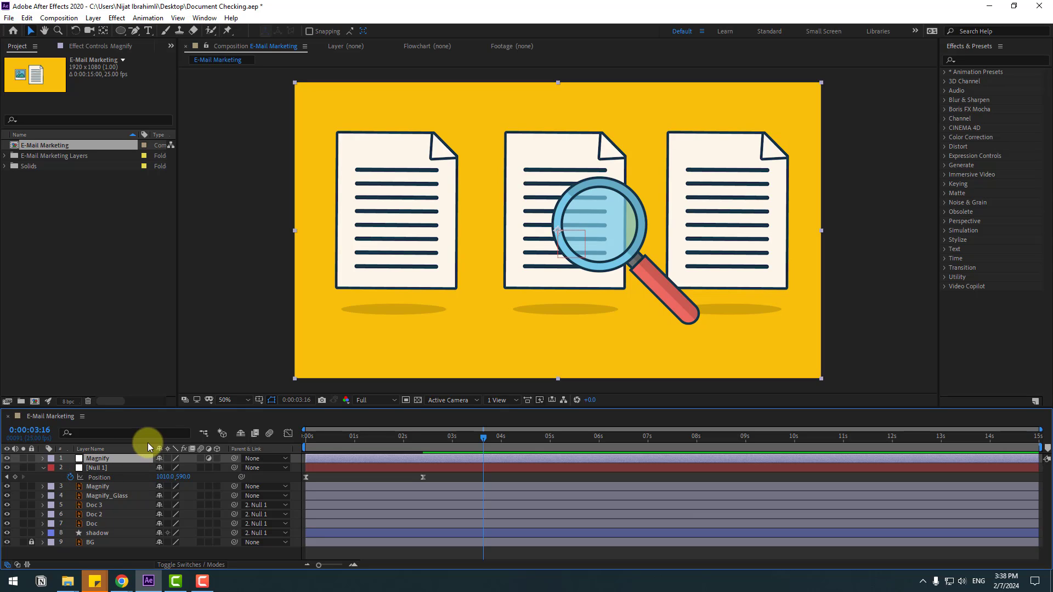
# Find the Distort effect Magnify and apply it to the Magnify adjustment layer
pyautogui.click(972, 47)
pyautogui.write('mag')
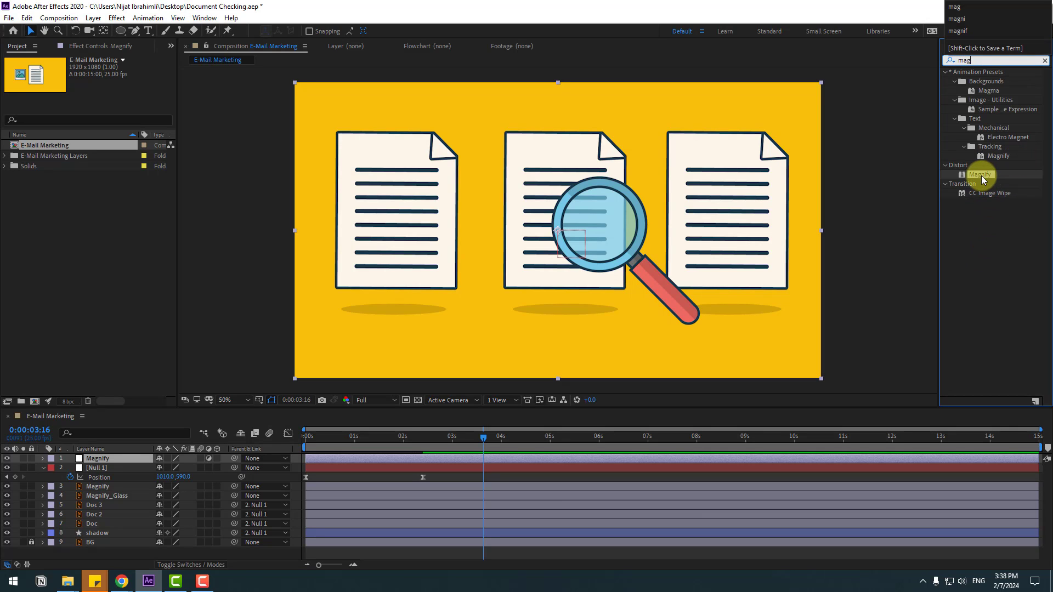
pyautogui.moveTo(986, 176); pyautogui.dragTo(102, 458)
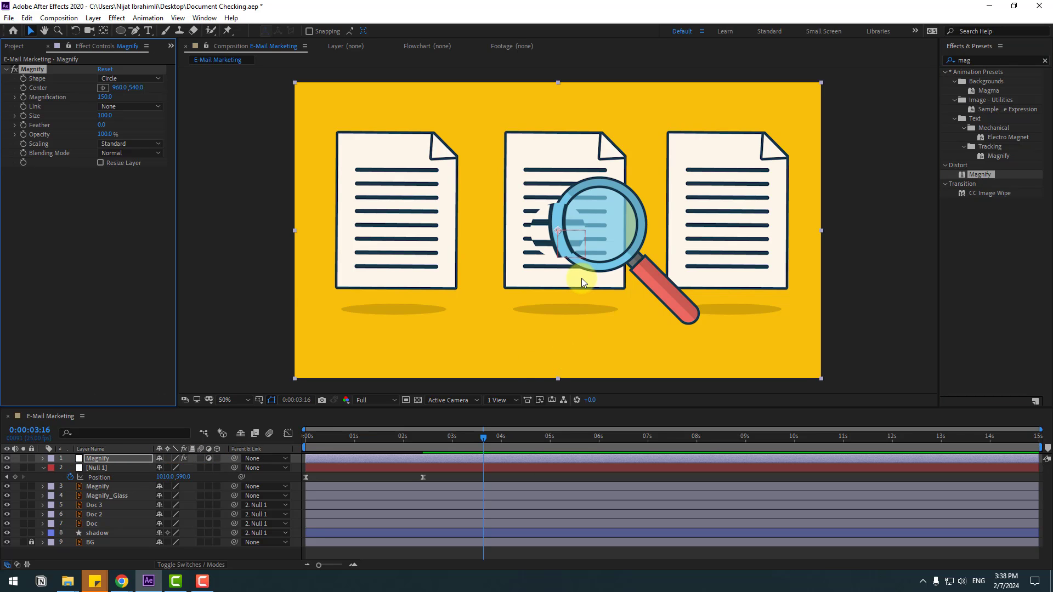
# Center the Magnify effect on the lens at about 1116, 521 and set its size to 148
pyautogui.press('.')
pyautogui.press('.')
pyautogui.press('.')
pyautogui.press('.')
pyautogui.press(',')
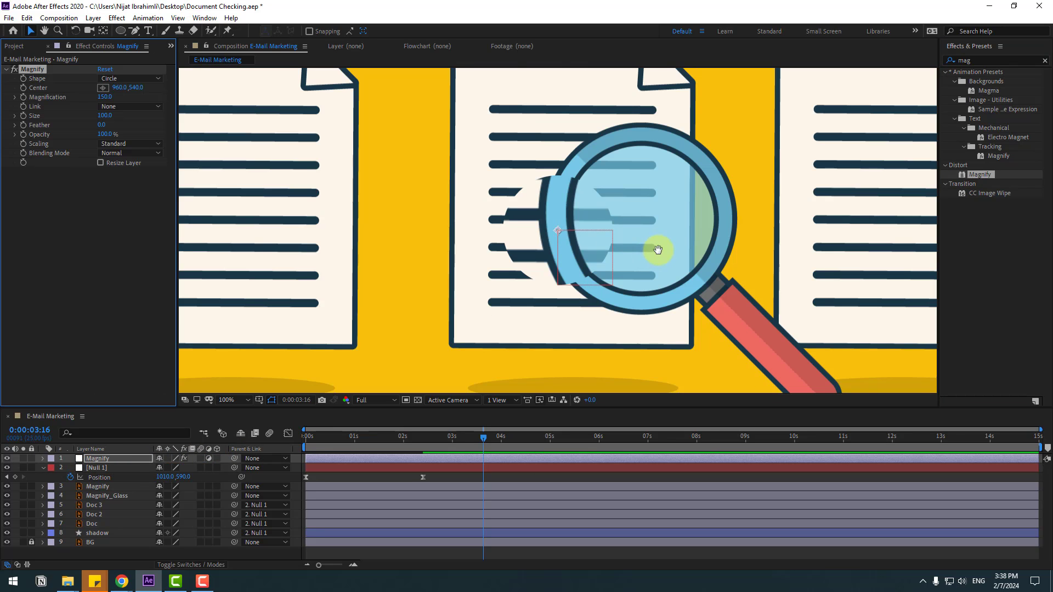
pyautogui.click(102, 88)
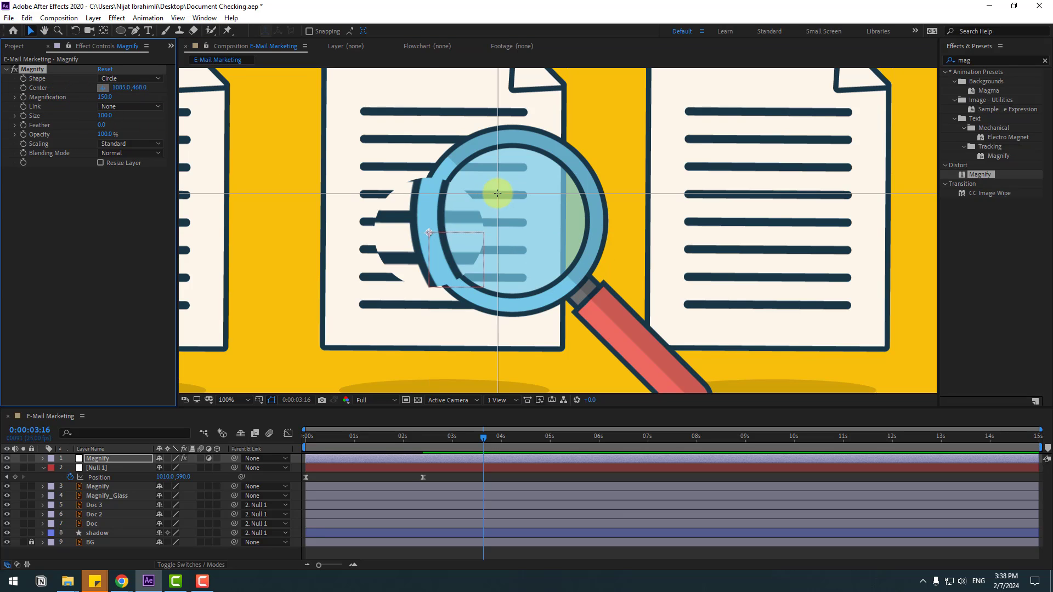
pyautogui.click(516, 224)
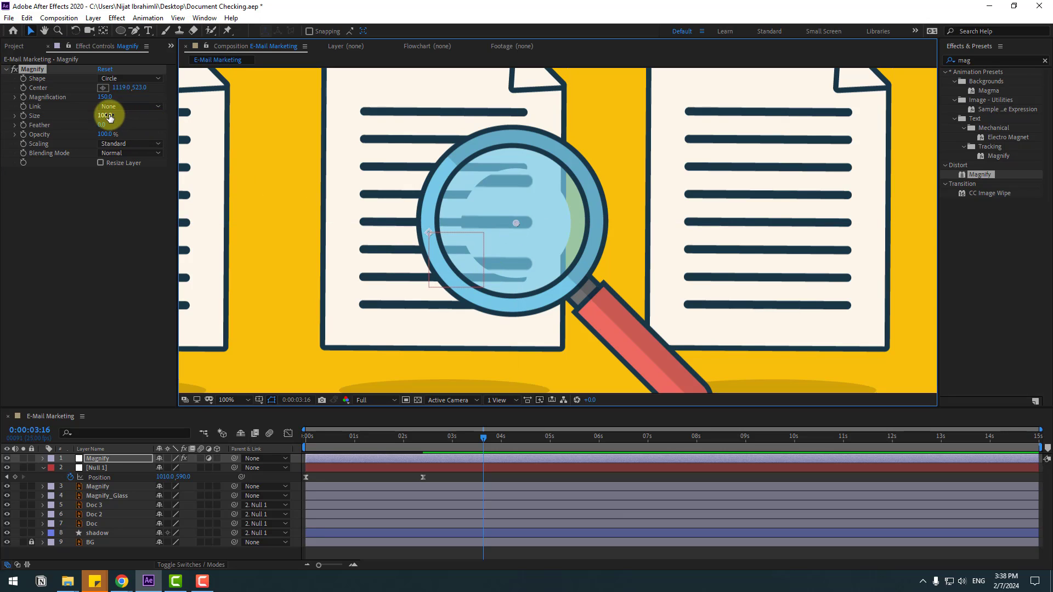
pyautogui.moveTo(108, 119); pyautogui.dragTo(136, 116)
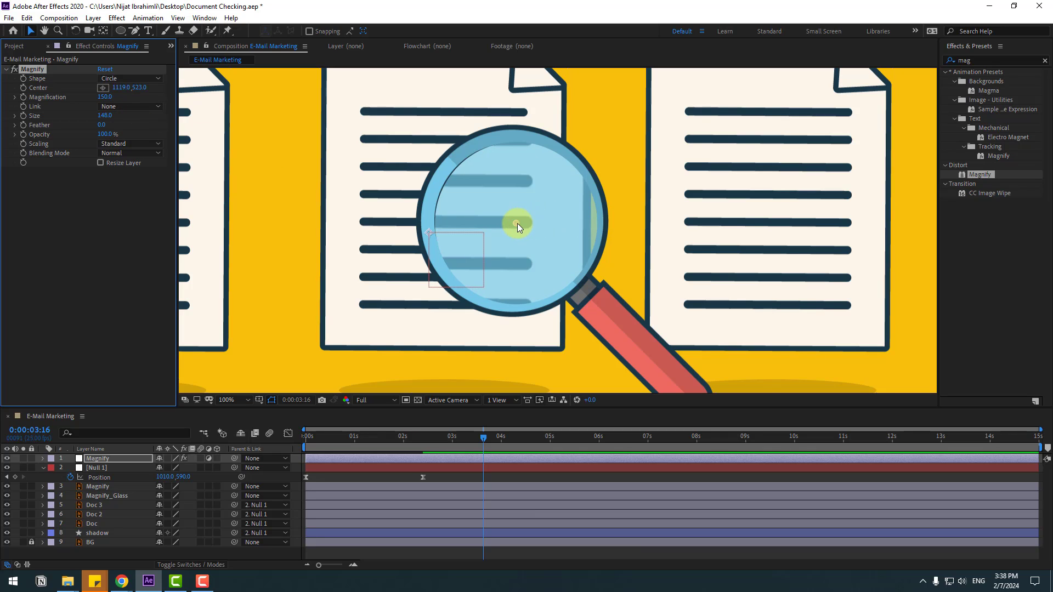
pyautogui.moveTo(517, 222); pyautogui.dragTo(516, 223)
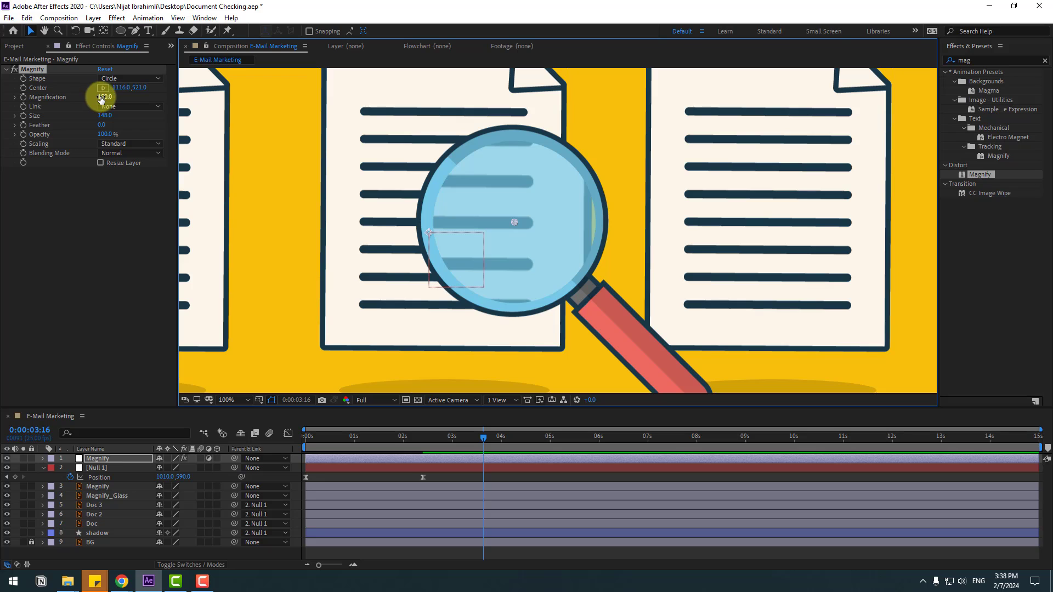
# Set the Magnify effect's magnification to 200
pyautogui.moveTo(99, 97); pyautogui.dragTo(113, 94)
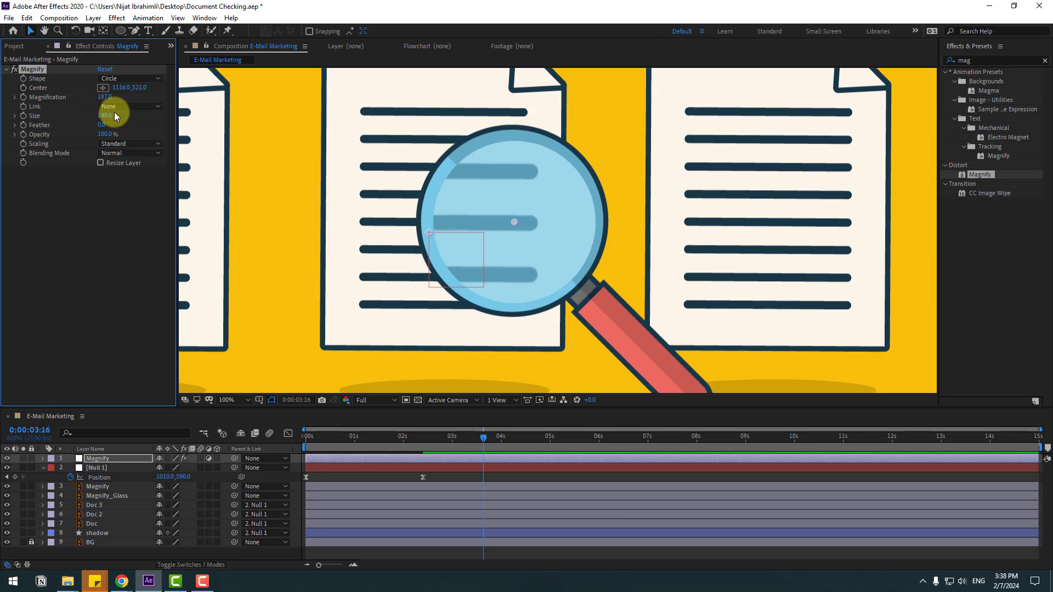
pyautogui.click(104, 97)
pyautogui.write('200')
pyautogui.press('Return')
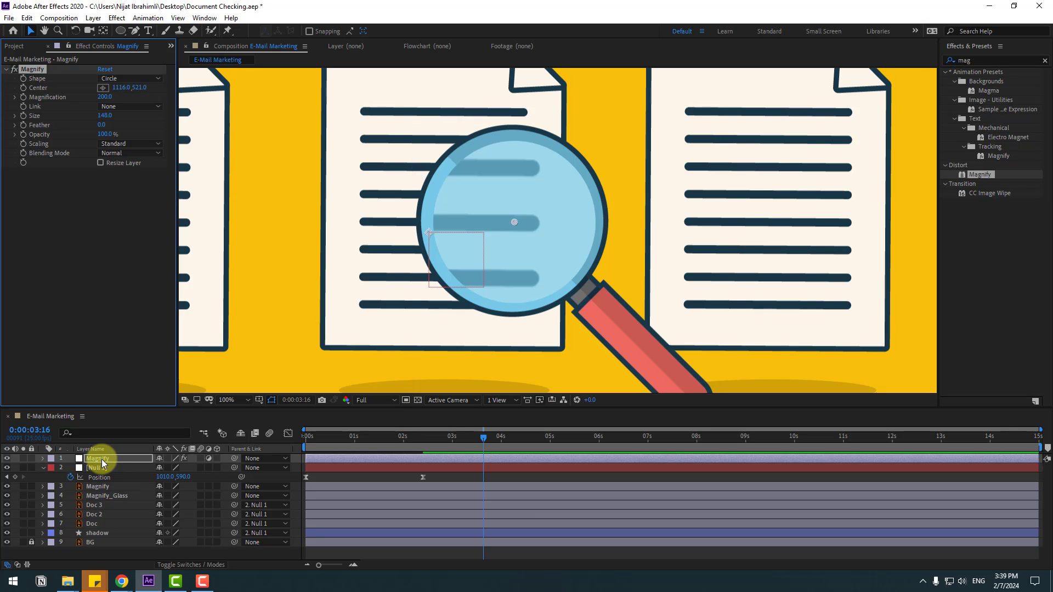
# Move the Magnify adjustment layer directly below Magnify_Glass and expand its Magnify effect properties
pyautogui.moveTo(101, 459); pyautogui.dragTo(108, 496)
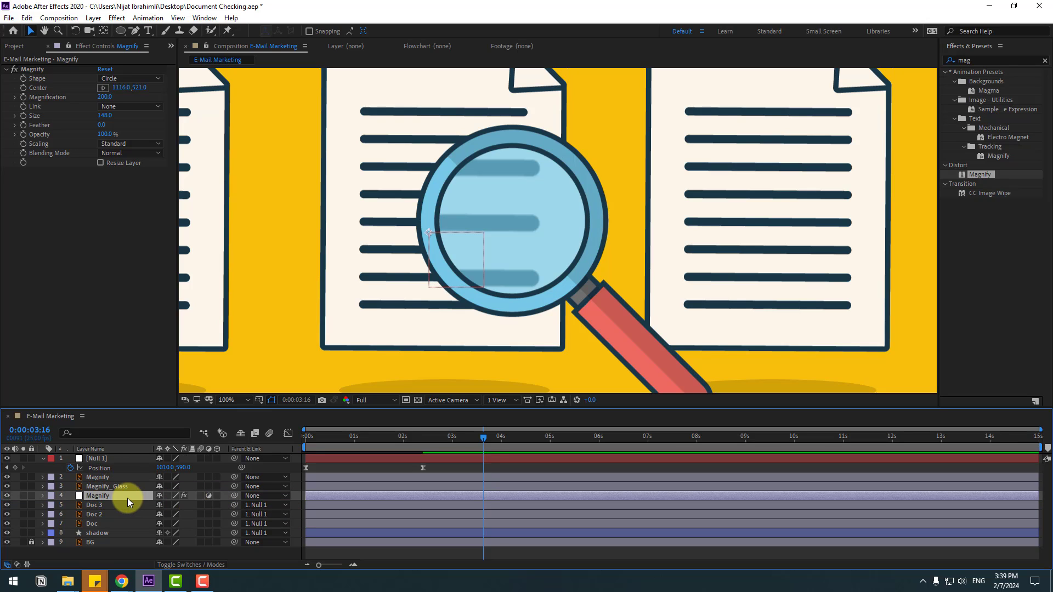
pyautogui.press('e')
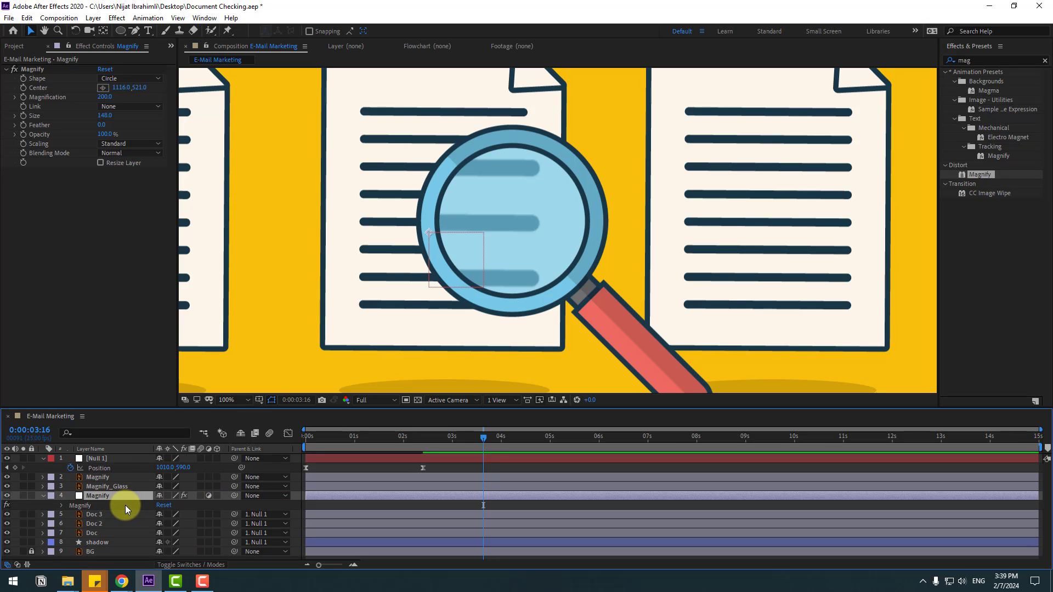
pyautogui.click(60, 505)
pyautogui.scroll(-2, 60, 509)
pyautogui.scroll(2, 57, 511)
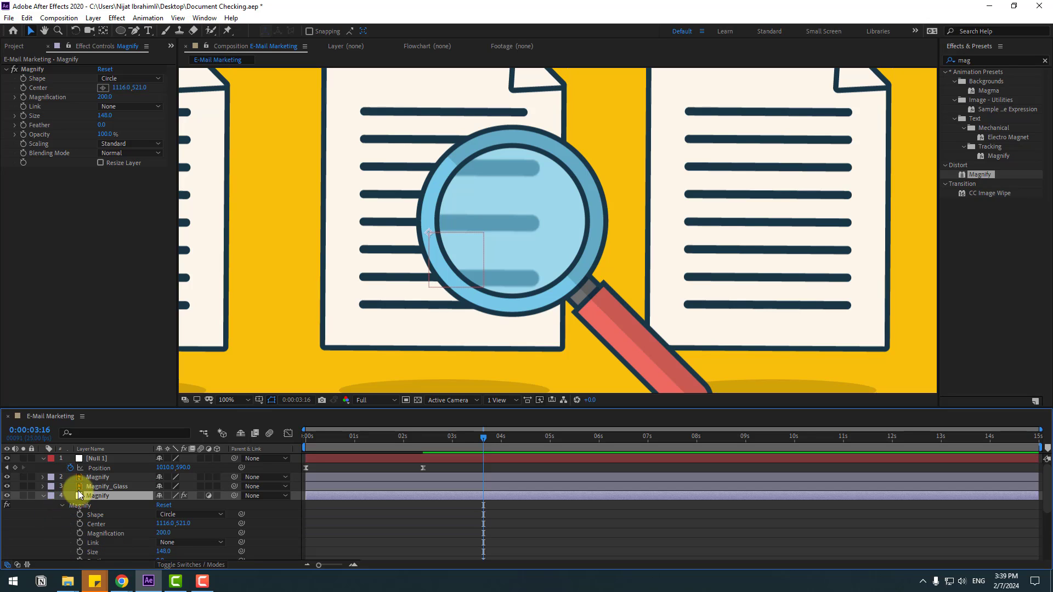
# Link the Magnify effect's Center to the Position of the magnifying glass frame layer
pyautogui.click(101, 478)
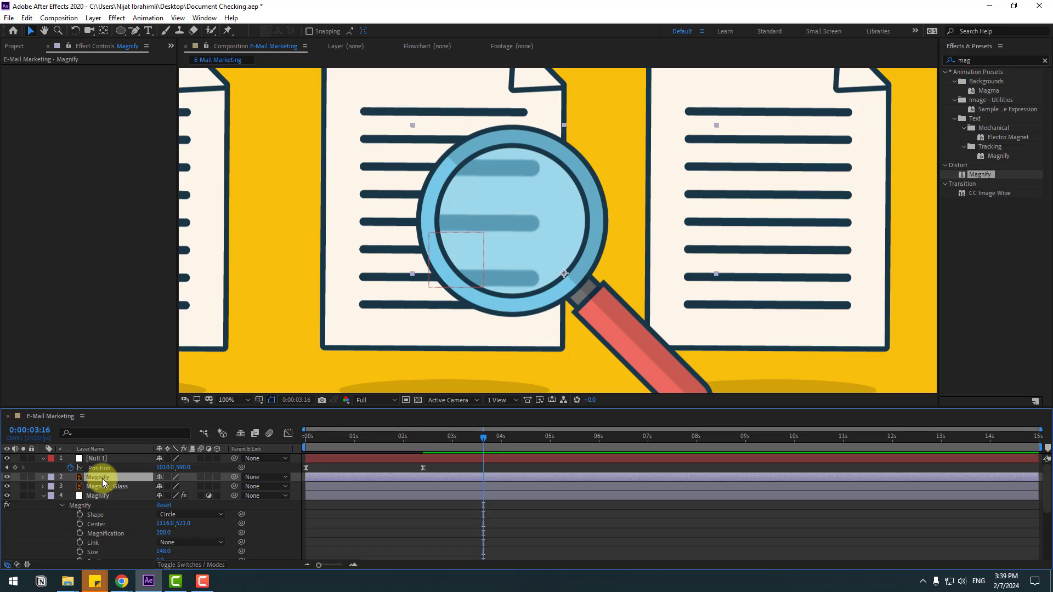
pyautogui.press('p')
pyautogui.click(55, 534)
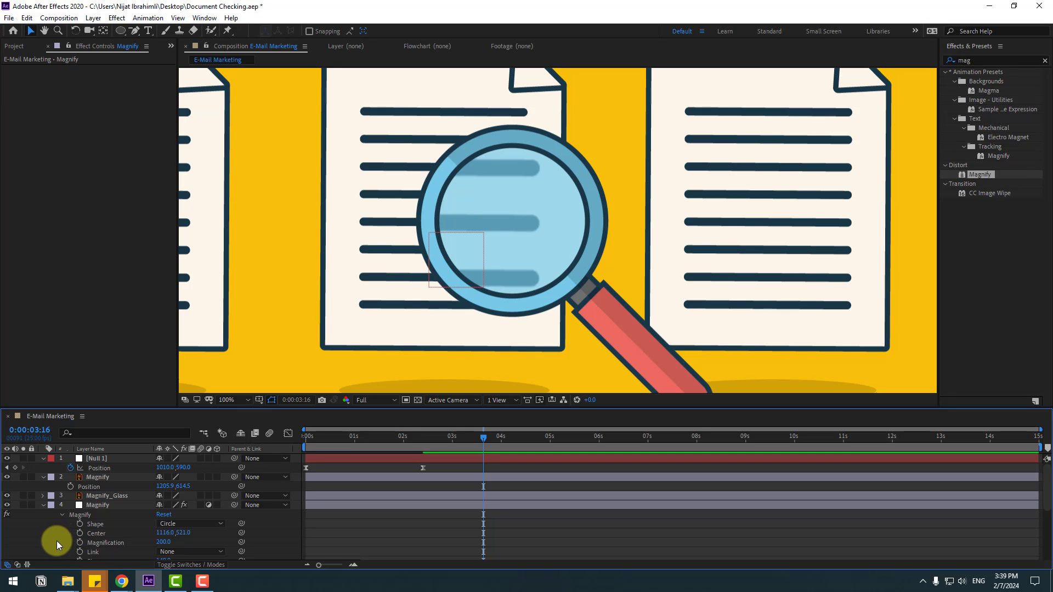
pyautogui.click(97, 534)
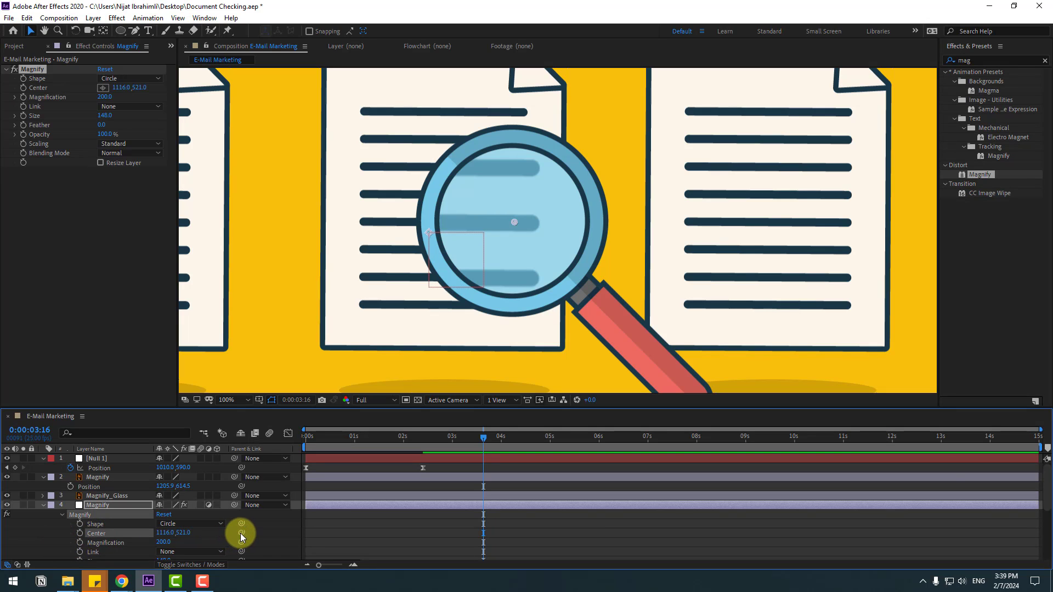
pyautogui.moveTo(242, 534); pyautogui.dragTo(92, 488)
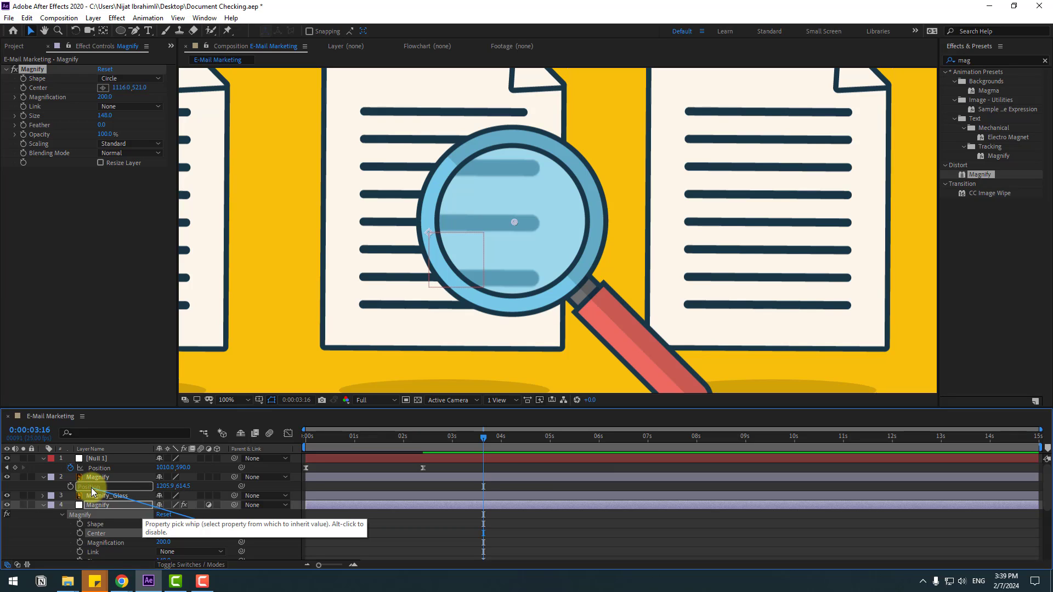
pyautogui.moveTo(92, 492); pyautogui.dragTo(91, 490)
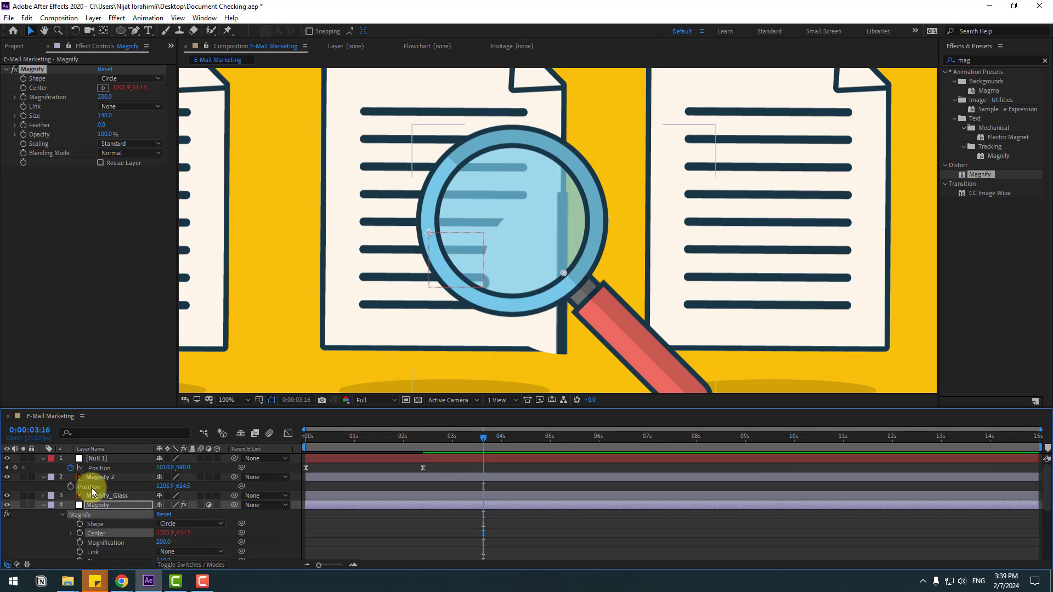
pyautogui.click(38, 532)
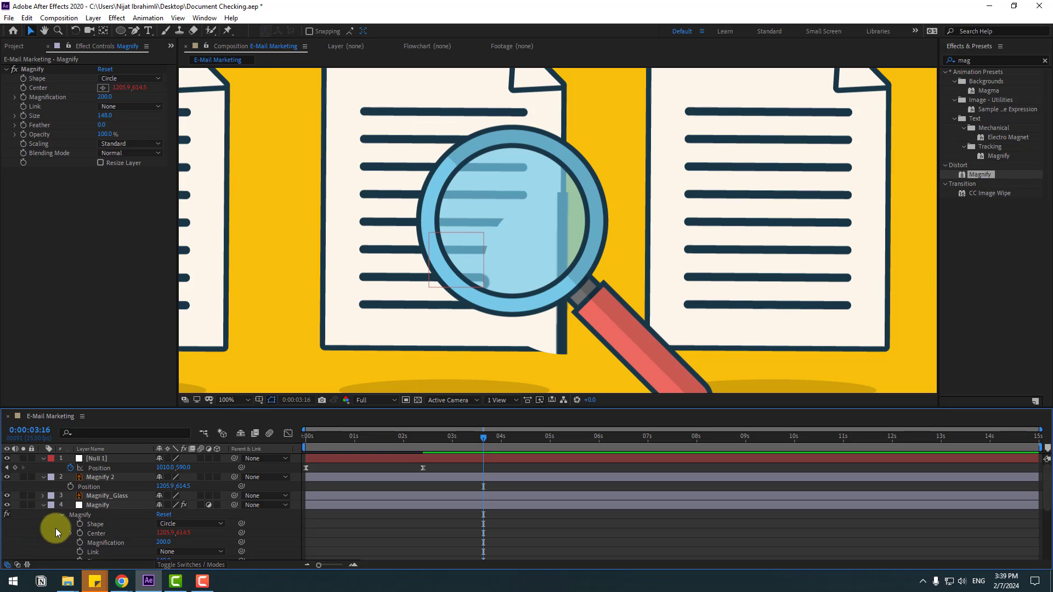
# Move the magnifying glass frame over the document to test the linked effect, and undo the move
pyautogui.click(111, 481)
pyautogui.moveTo(582, 238); pyautogui.dragTo(556, 198)
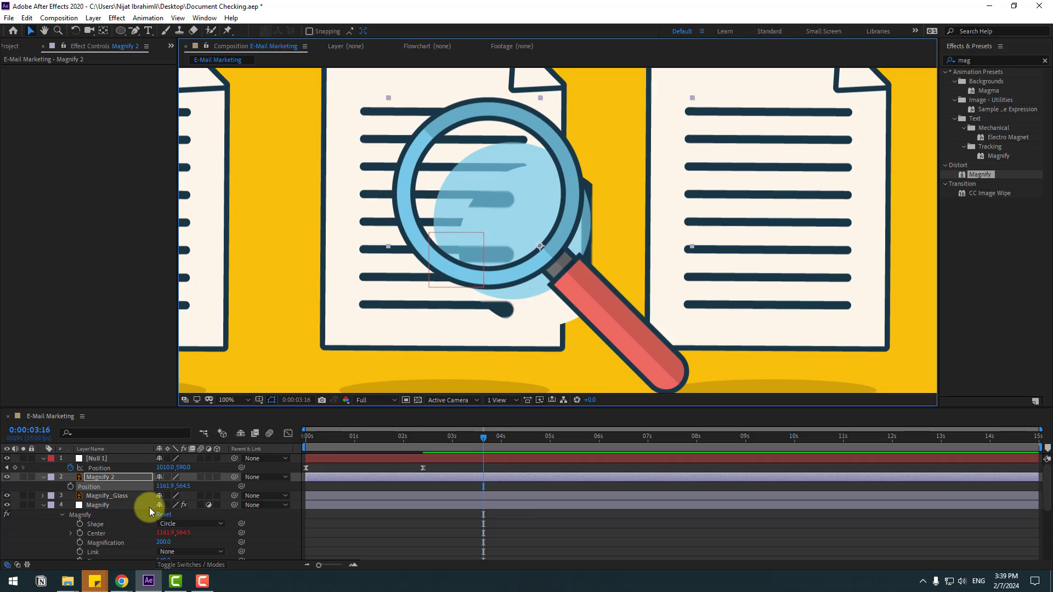
pyautogui.hotkey('ctrl', 'z')
pyautogui.click(40, 527)
# Hide the Magnify_Glass layer and select the Magnify 2 frame layer
pyautogui.click(101, 496)
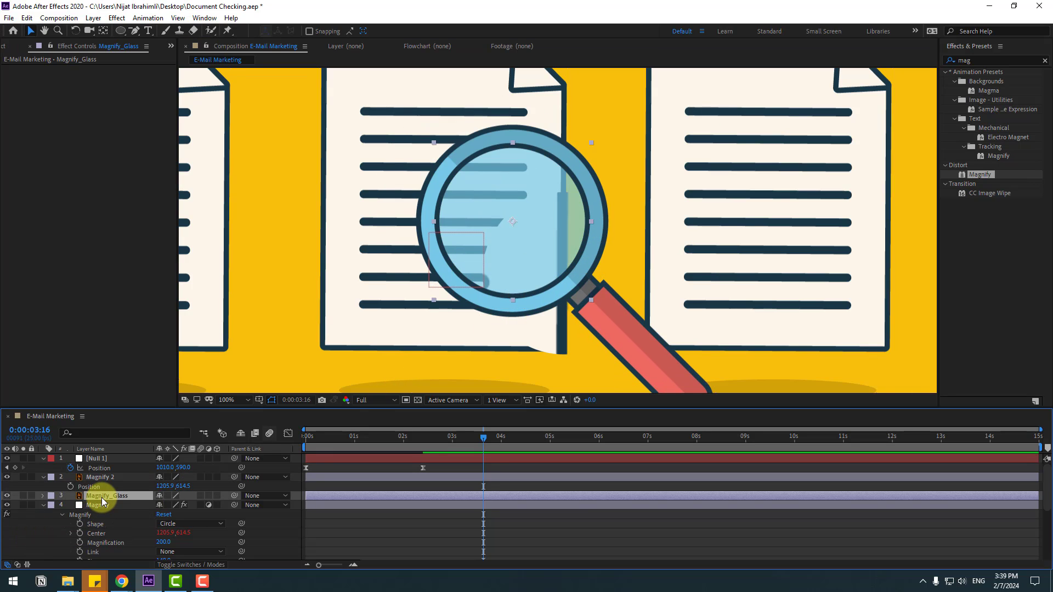
pyautogui.click(6, 496)
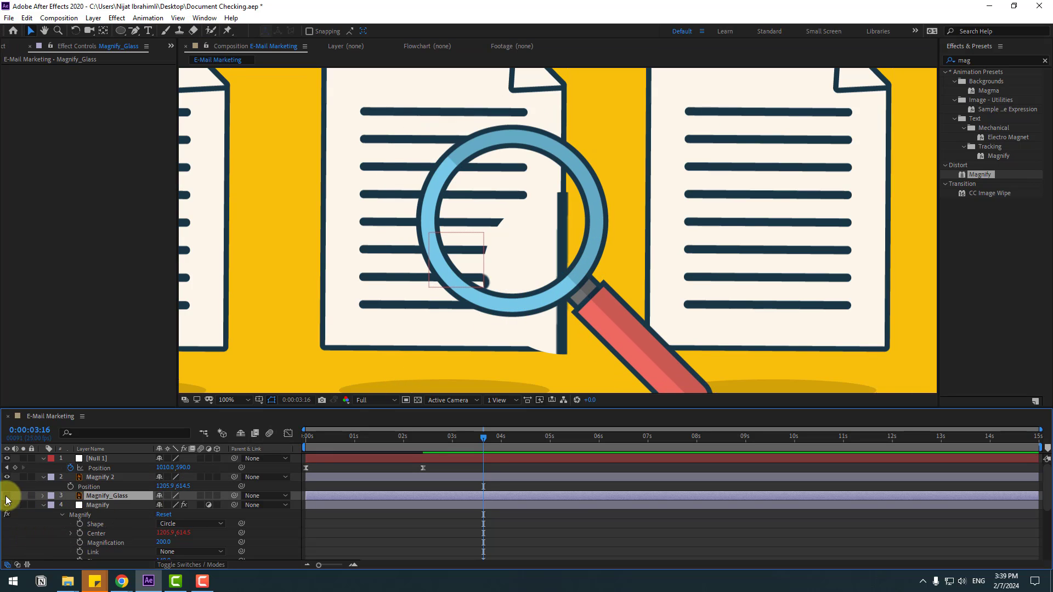
pyautogui.click(98, 479)
pyautogui.click(548, 270)
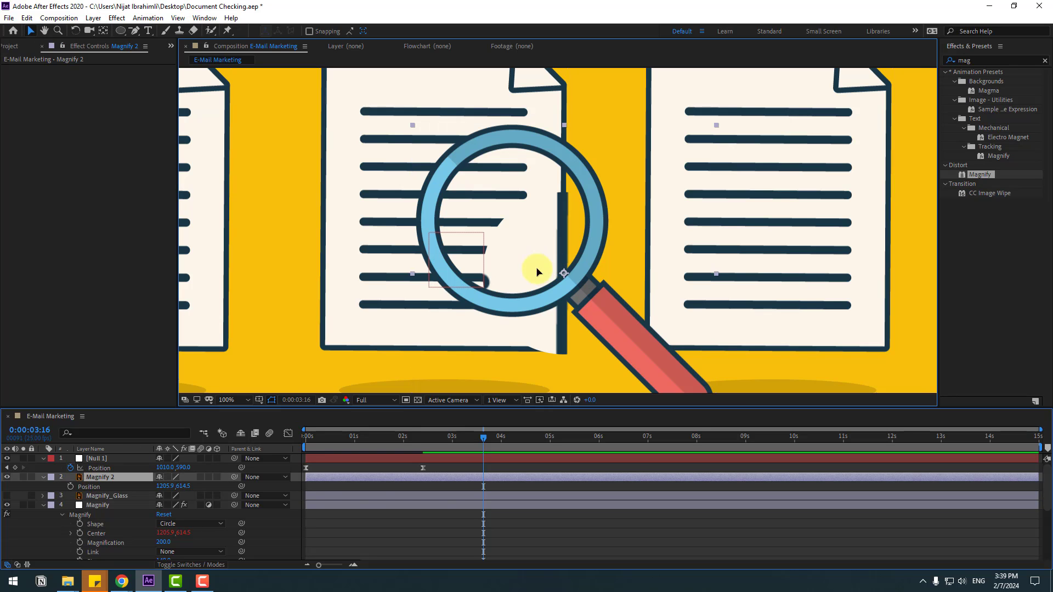
# Try linking the Magnify effect's Center to the Position of the Magnify 2 layer
pyautogui.press('space')
pyautogui.press('space')
pyautogui.click(161, 536)
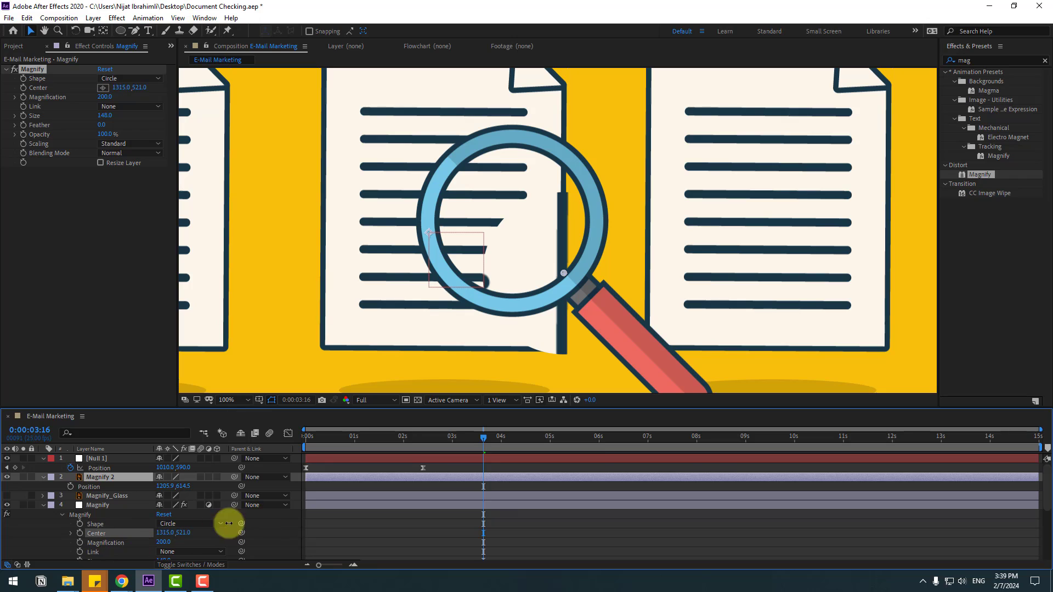
pyautogui.moveTo(241, 532); pyautogui.dragTo(88, 487)
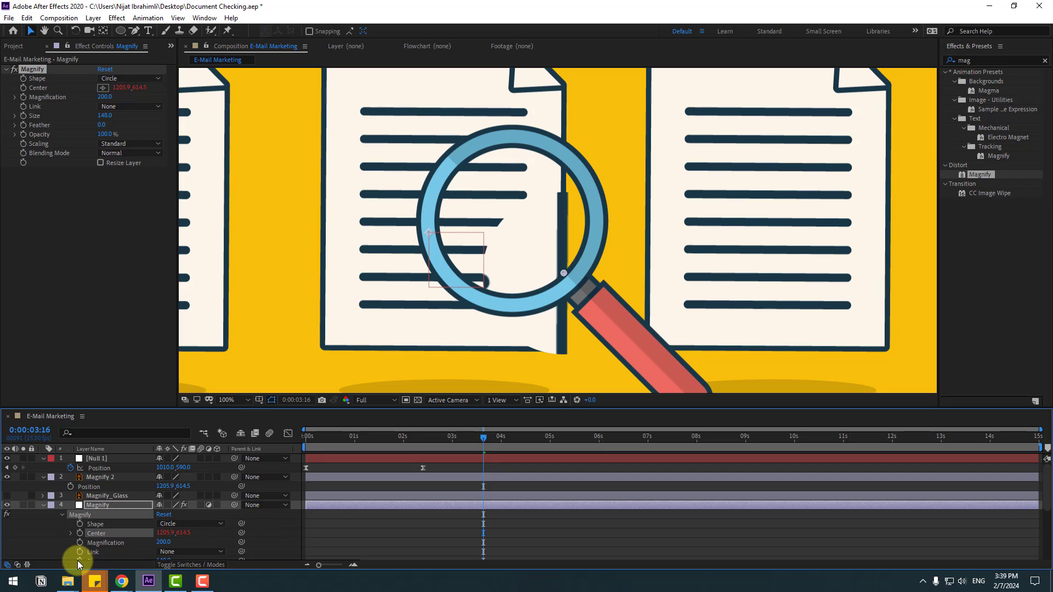
pyautogui.click(41, 538)
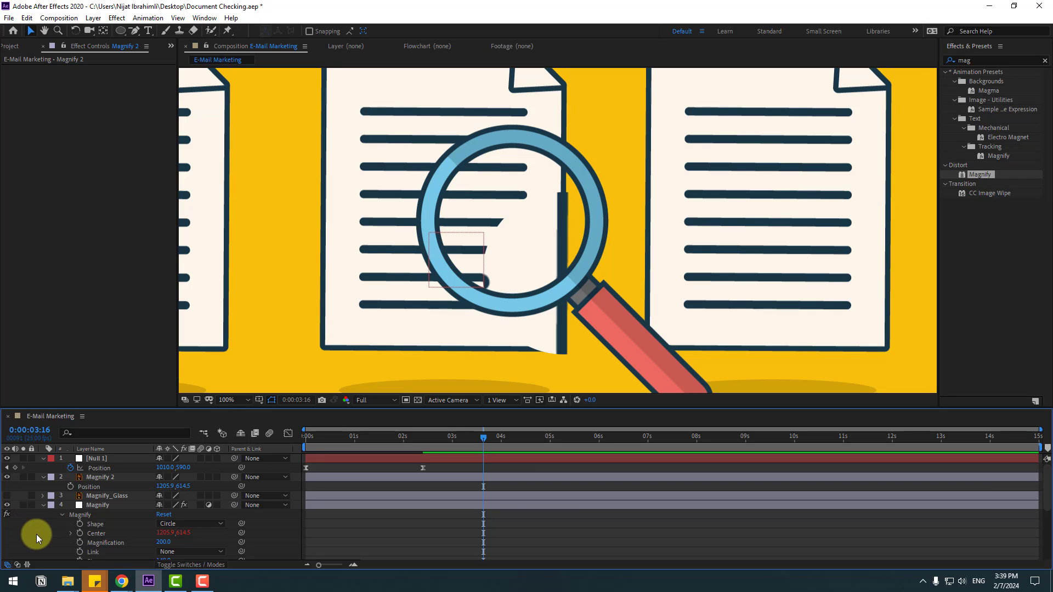
# Remove the link from the Magnify effect's Center and move the Magnify 2 layer's anchor point to the centre of the lens
pyautogui.keyDown('alt'); pyautogui.click(80, 534); pyautogui.keyUp('alt')
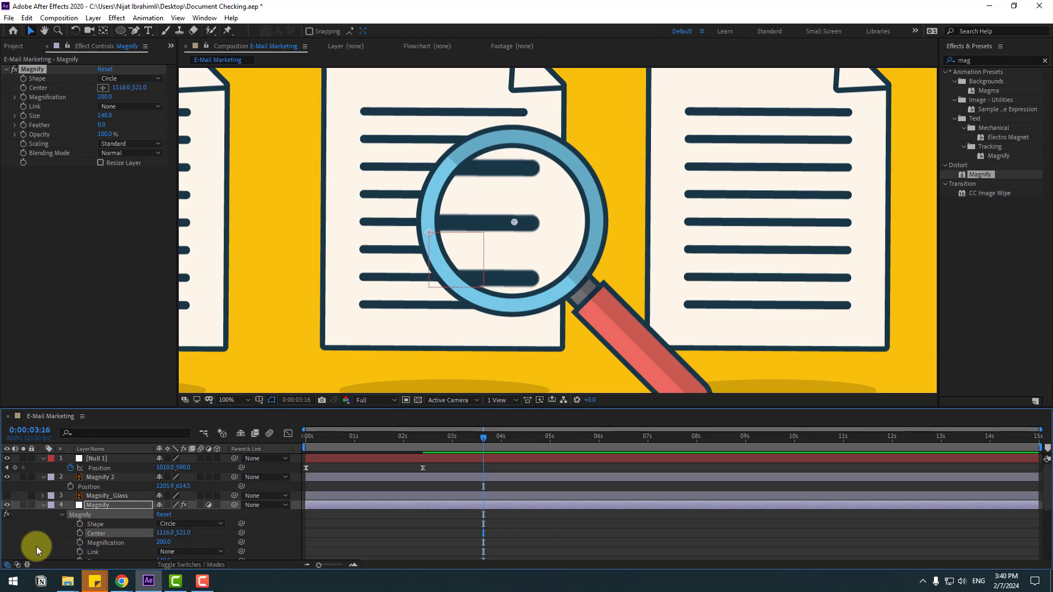
pyautogui.click(94, 479)
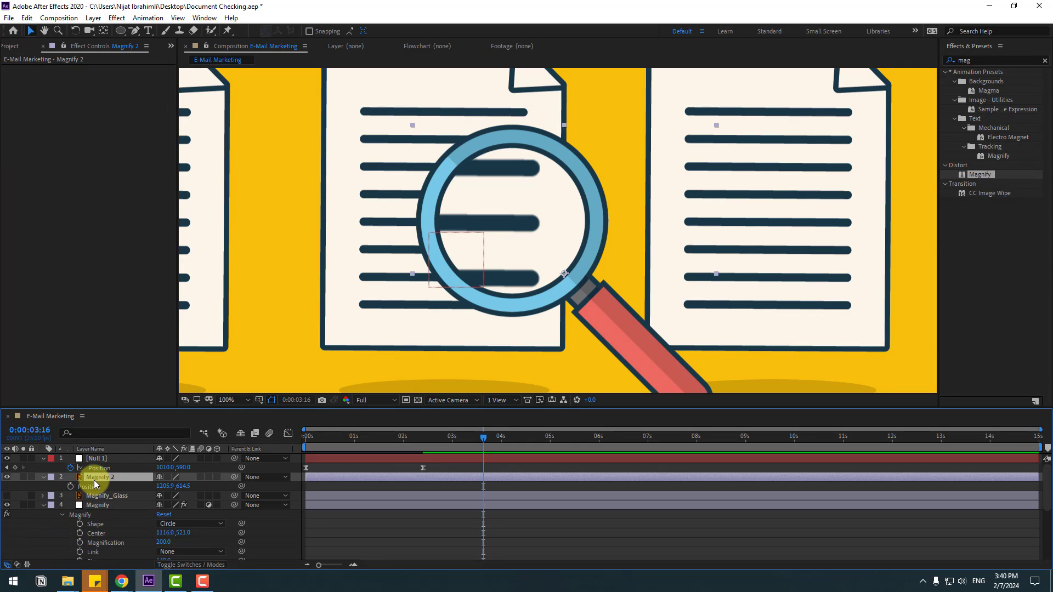
pyautogui.click(103, 30)
pyautogui.moveTo(573, 275); pyautogui.dragTo(511, 230)
pyautogui.click(30, 32)
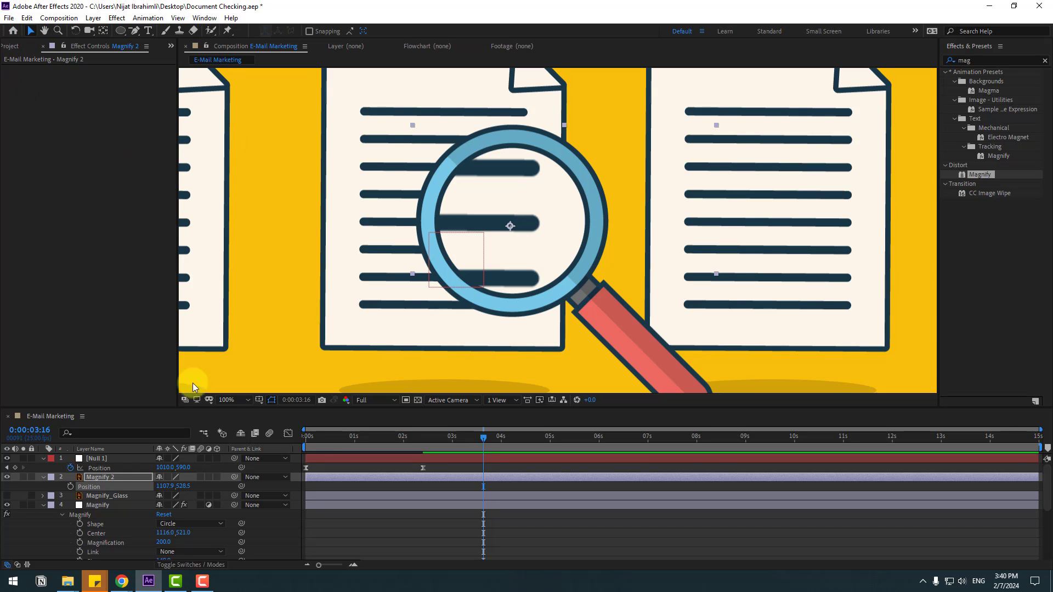
# Link the Magnify effect's Center to the Position of the re-anchored Magnify 2 layer
pyautogui.click(40, 545)
pyautogui.click(97, 533)
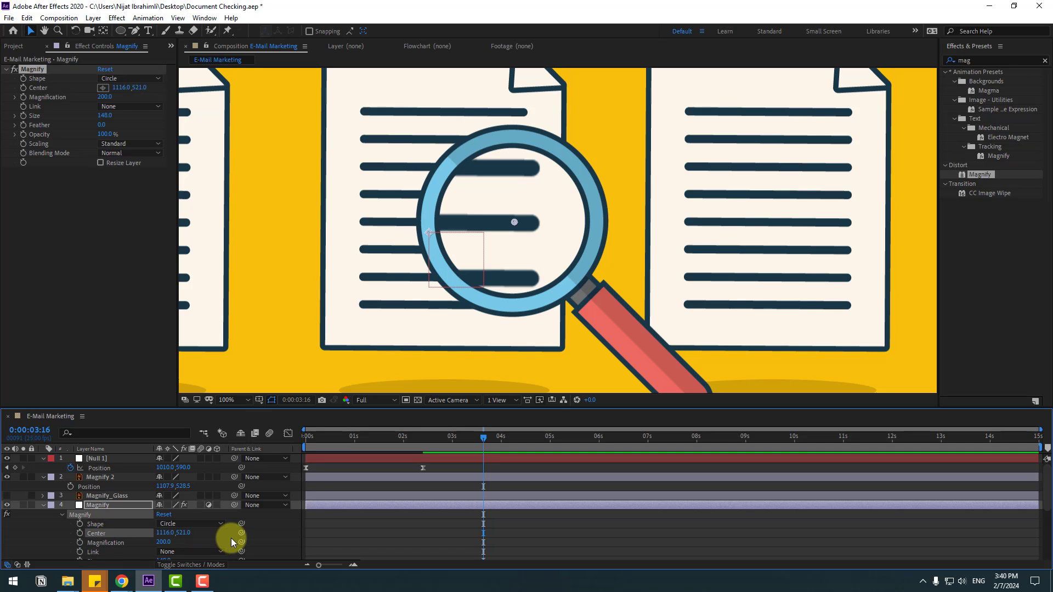
pyautogui.moveTo(241, 534); pyautogui.dragTo(88, 489)
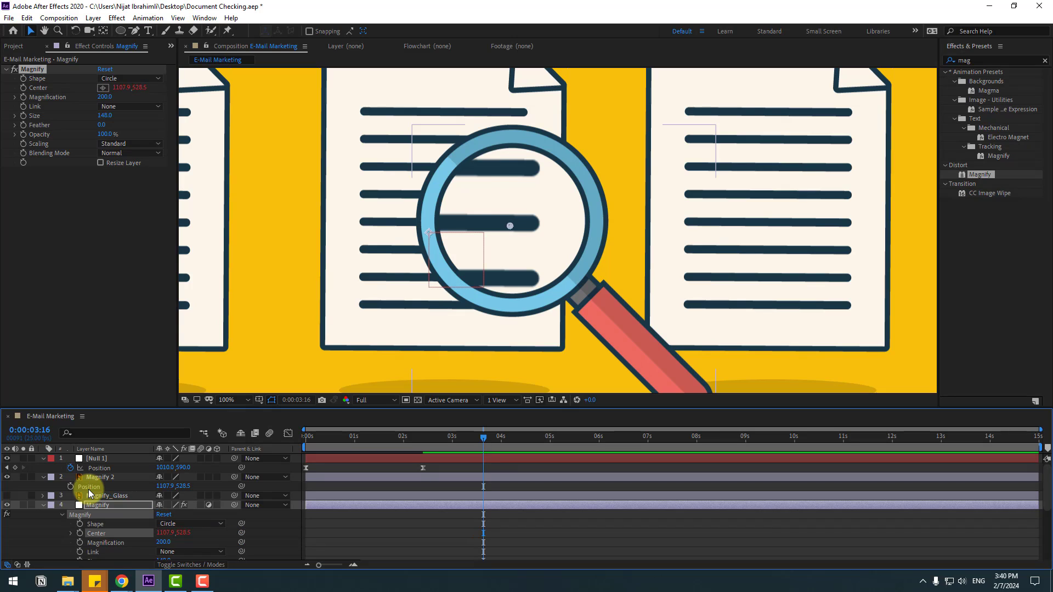
pyautogui.click(44, 541)
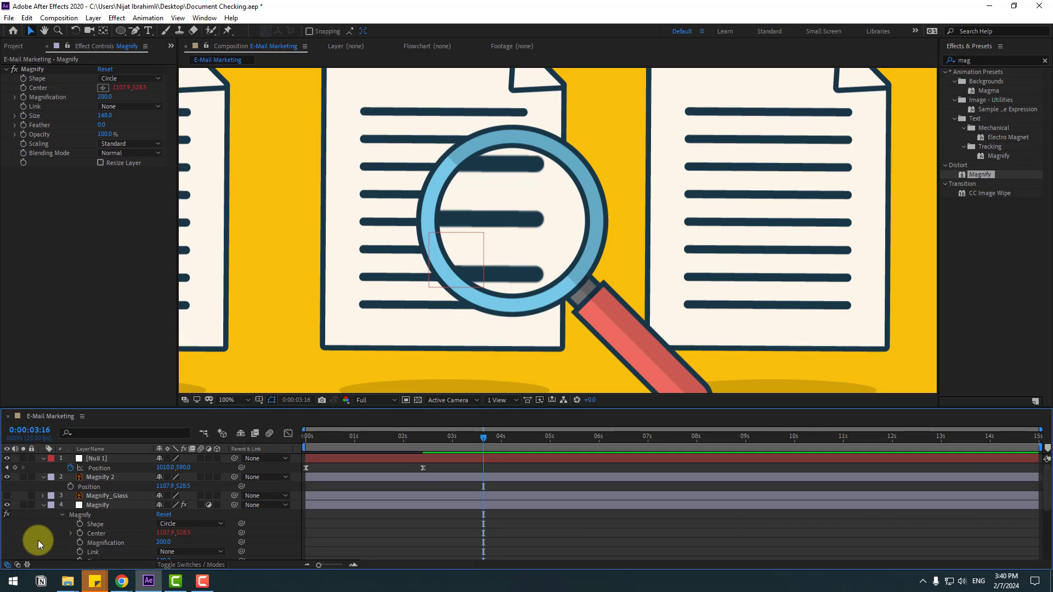
# Move the Magnify 2 frame over the document to test the magnification link, and undo the move
pyautogui.click(103, 478)
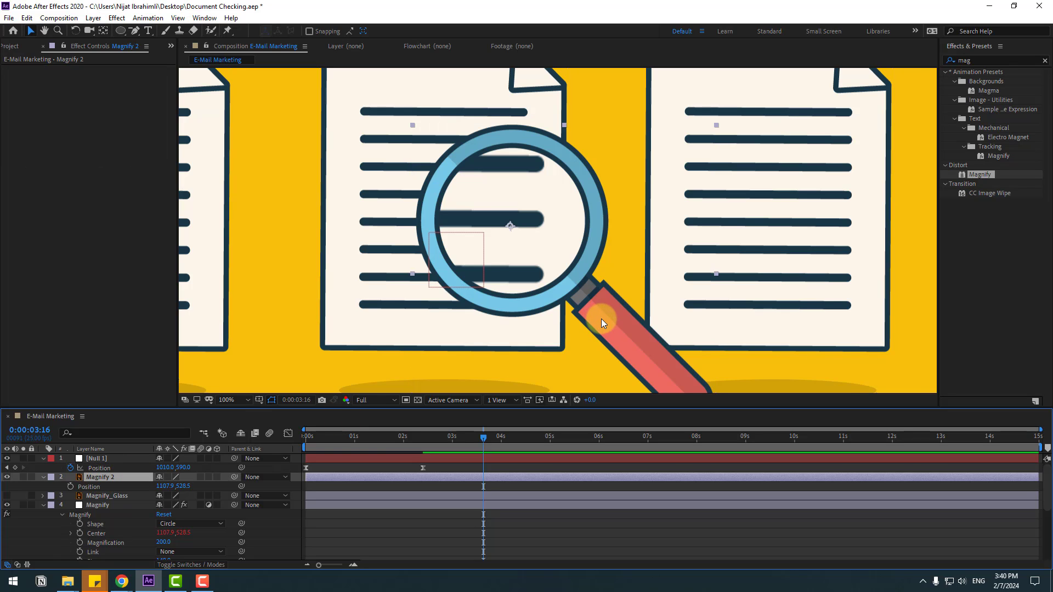
pyautogui.moveTo(601, 318); pyautogui.dragTo(645, 310)
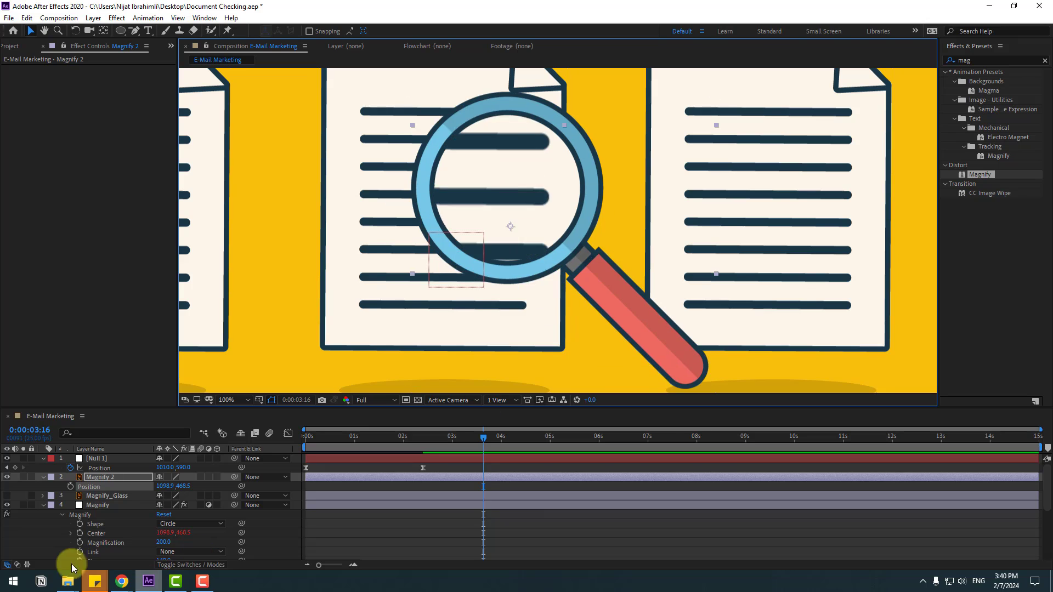
pyautogui.hotkey('ctrl', 'z')
pyautogui.click(58, 537)
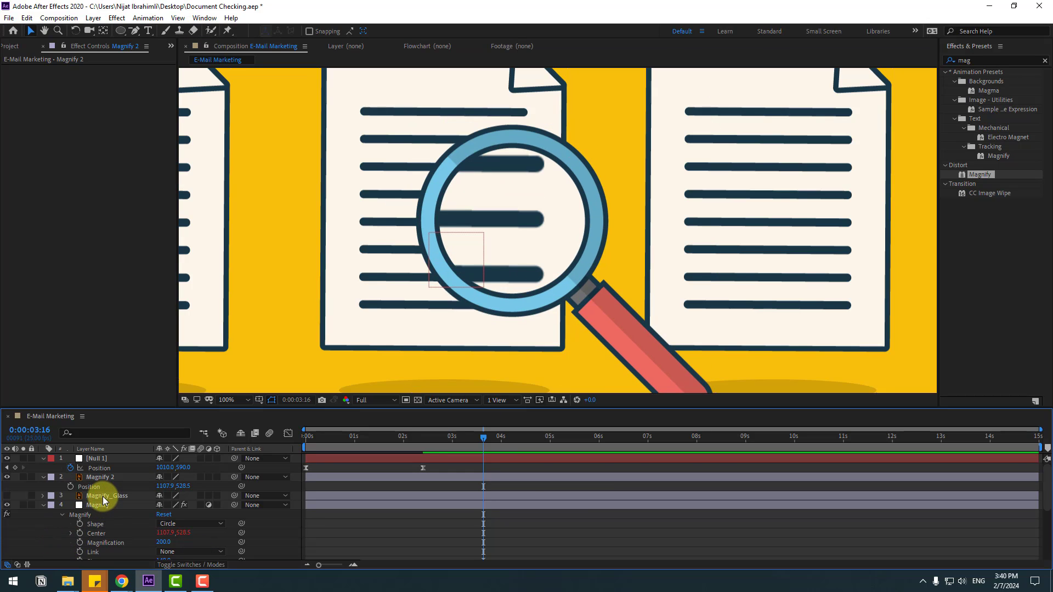
# Parent the Magnify_Glass layer to Magnify 2 and make the glass visible
pyautogui.click(103, 496)
pyautogui.moveTo(234, 495); pyautogui.dragTo(96, 479)
pyautogui.click(7, 496)
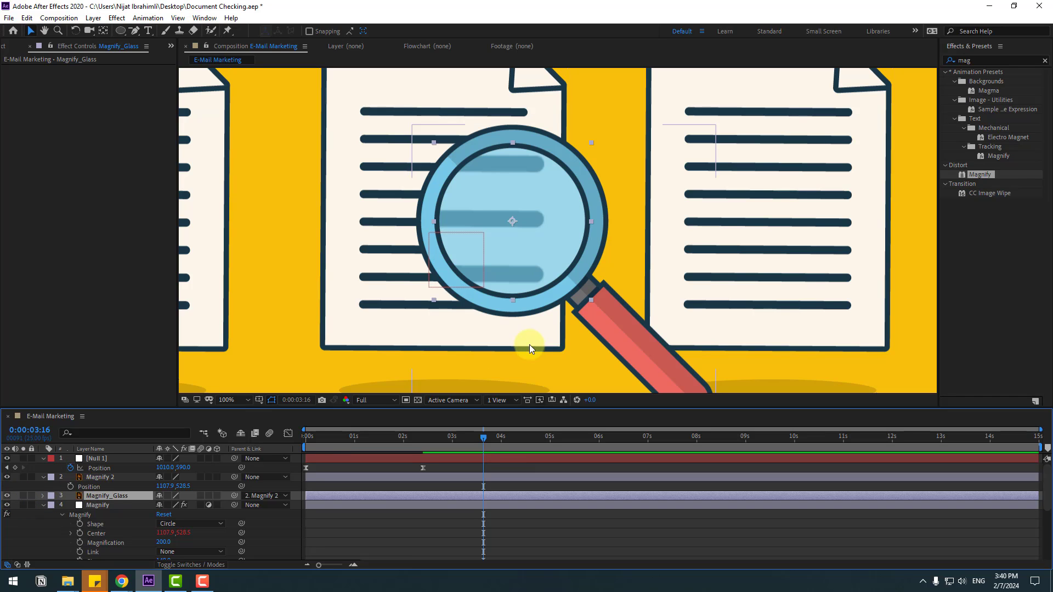
pyautogui.click(96, 480)
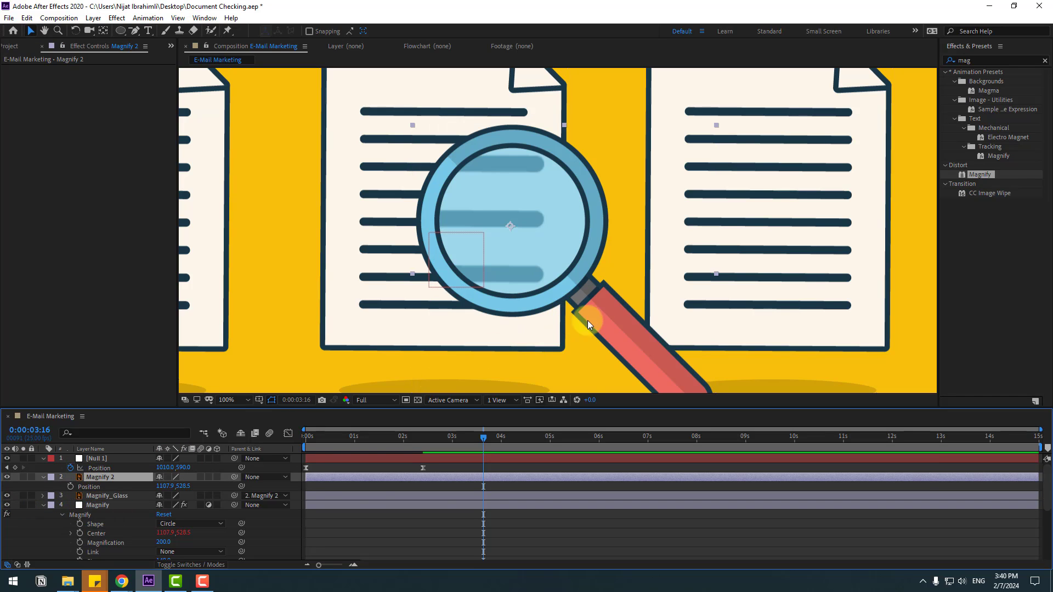
pyautogui.moveTo(587, 320)
pyautogui.mouseDown()
pyautogui.moveTo(559, 301)
pyautogui.moveTo(461, 277)
pyautogui.moveTo(559, 273)
pyautogui.moveTo(588, 321)
pyautogui.mouseUp()
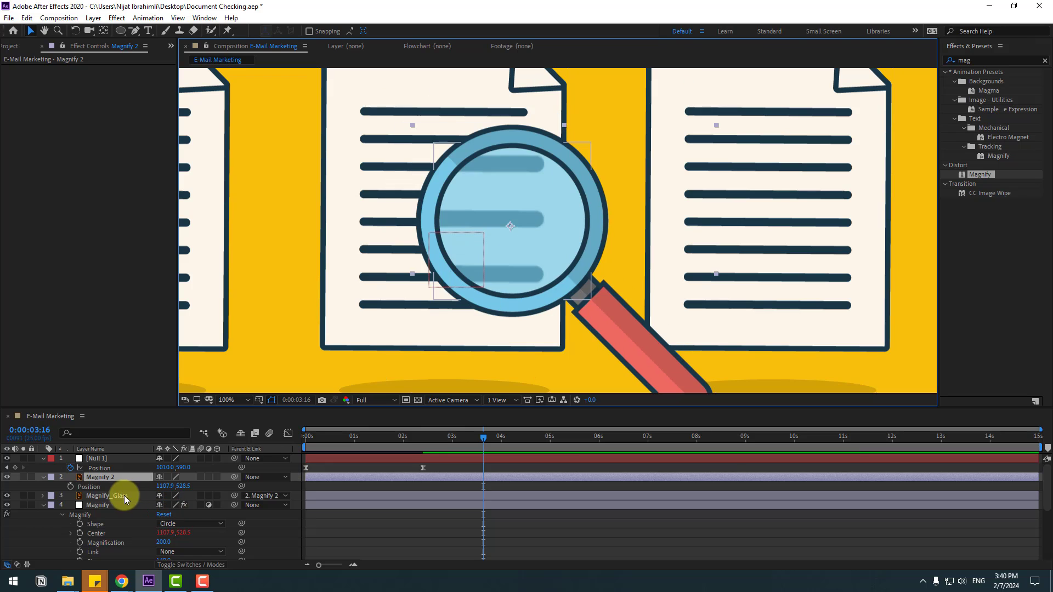
# Lower the opacity of the Magnify_Glass layer to make the lens more transparent
pyautogui.click(119, 496)
pyautogui.press('t')
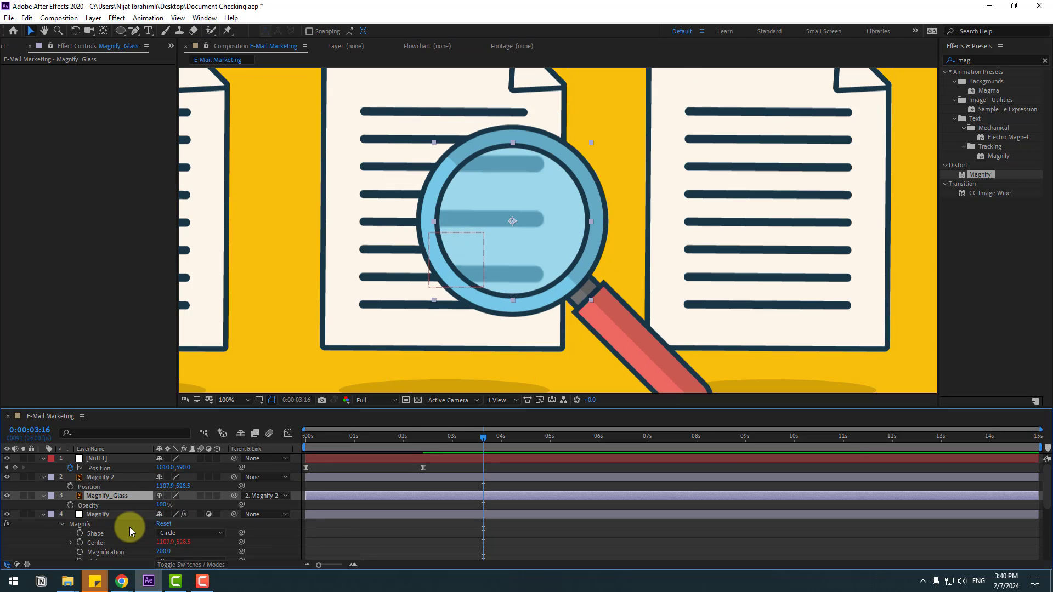
pyautogui.moveTo(165, 508); pyautogui.dragTo(148, 501)
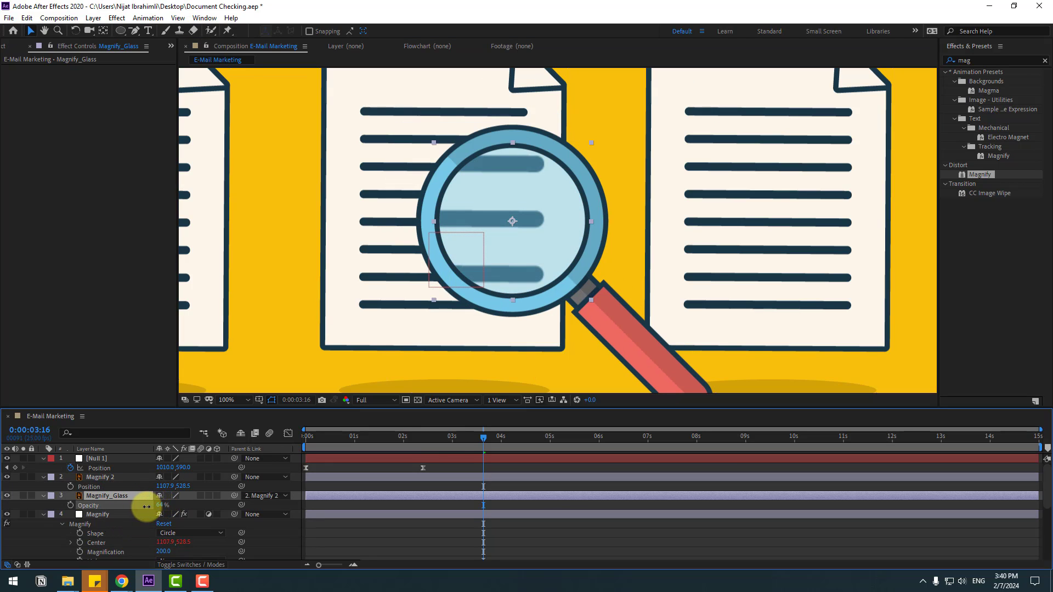
pyautogui.press('e')
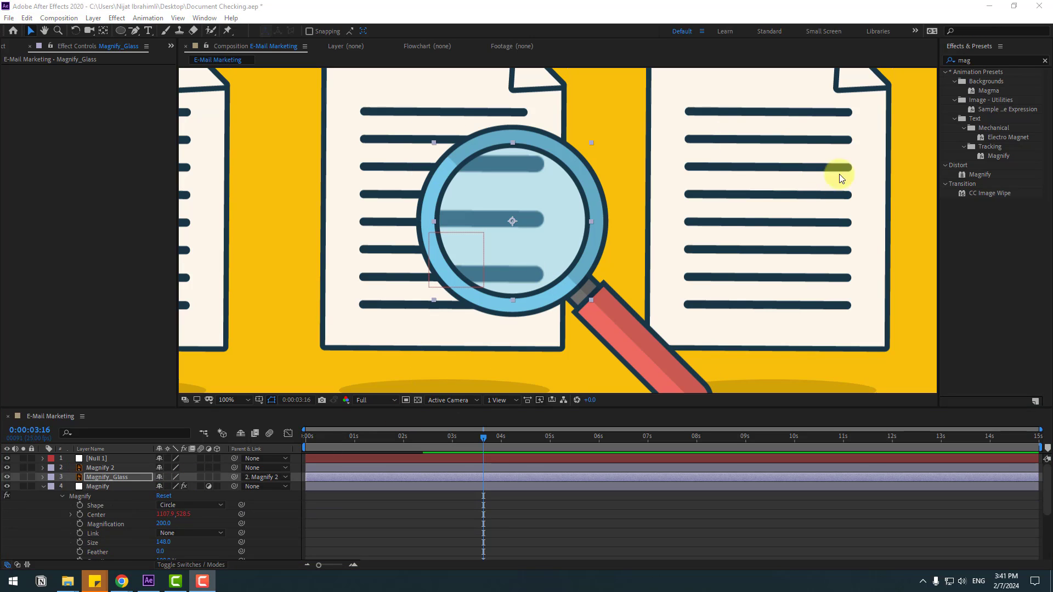
# Find the Bulge effect and apply it to the Magnify adjustment layer
pyautogui.click(961, 60)
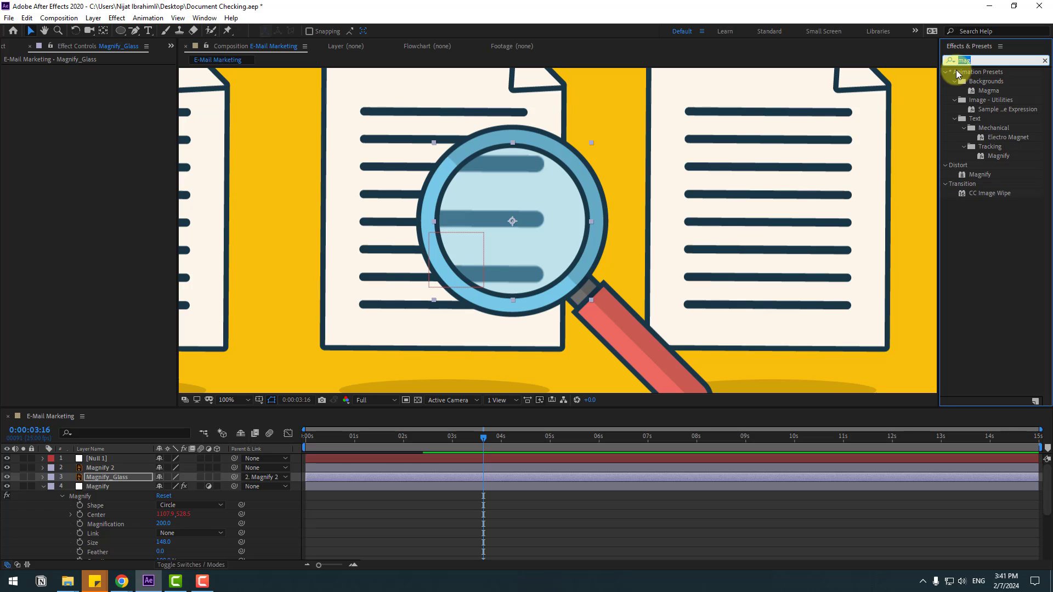
pyautogui.write('bulge')
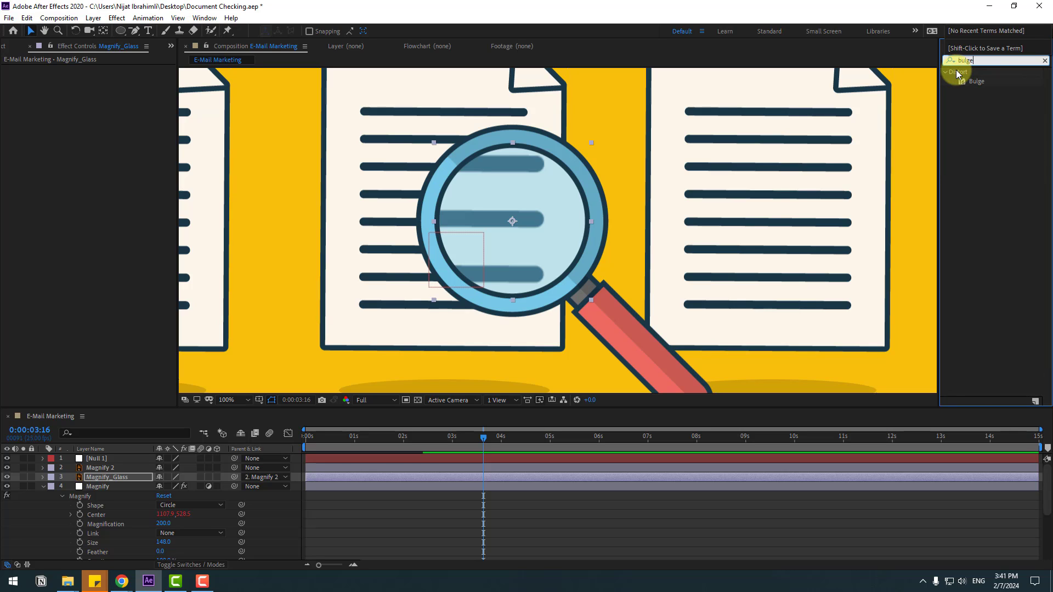
pyautogui.moveTo(980, 87); pyautogui.dragTo(99, 484)
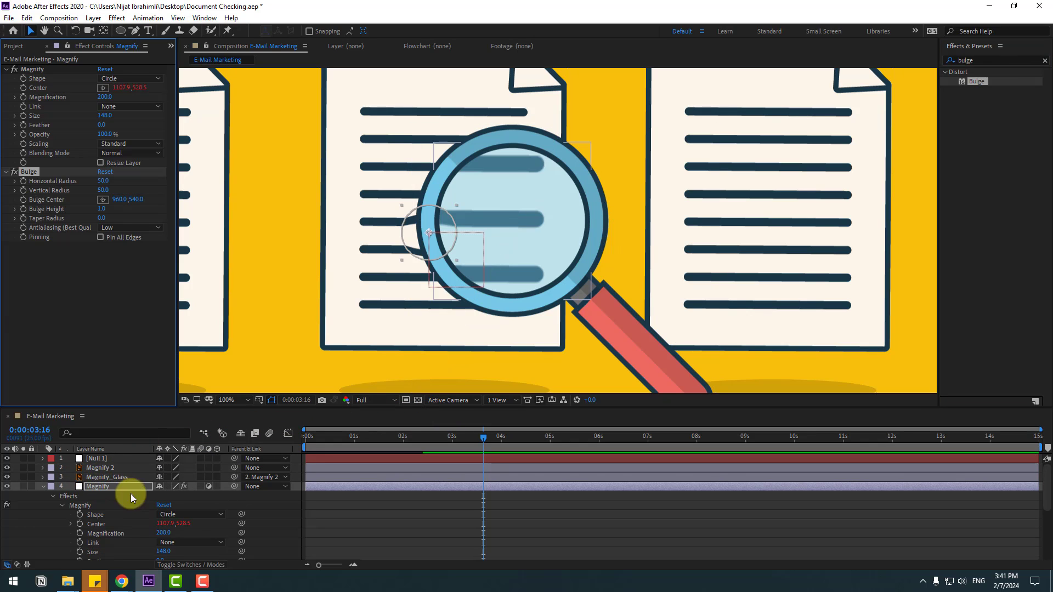
# Collapse the Magnify effect, expand the Bulge properties, and reveal the Position of the Magnify 2 layer
pyautogui.click(62, 505)
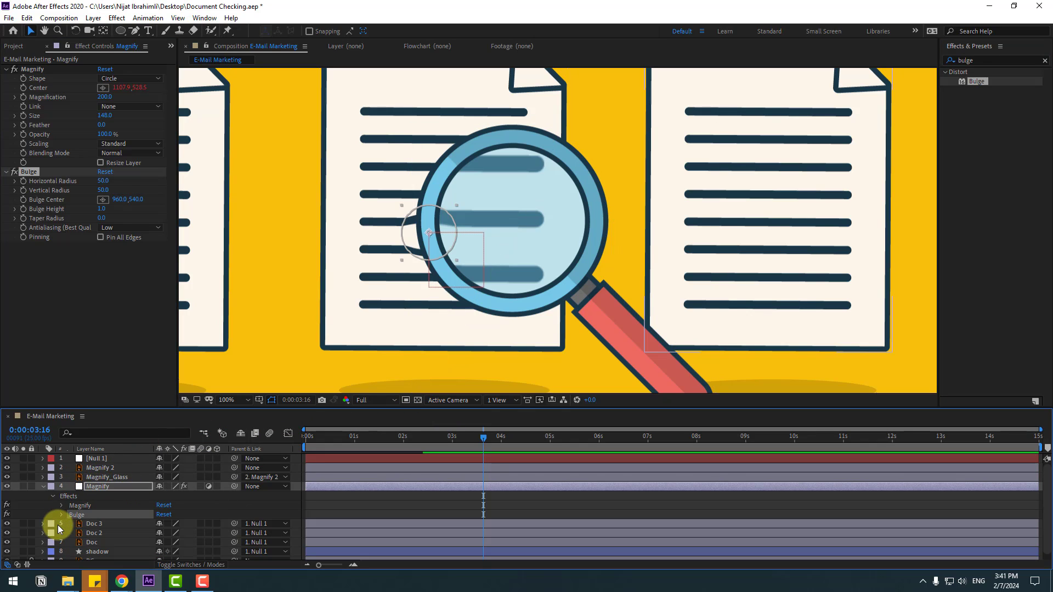
pyautogui.click(60, 515)
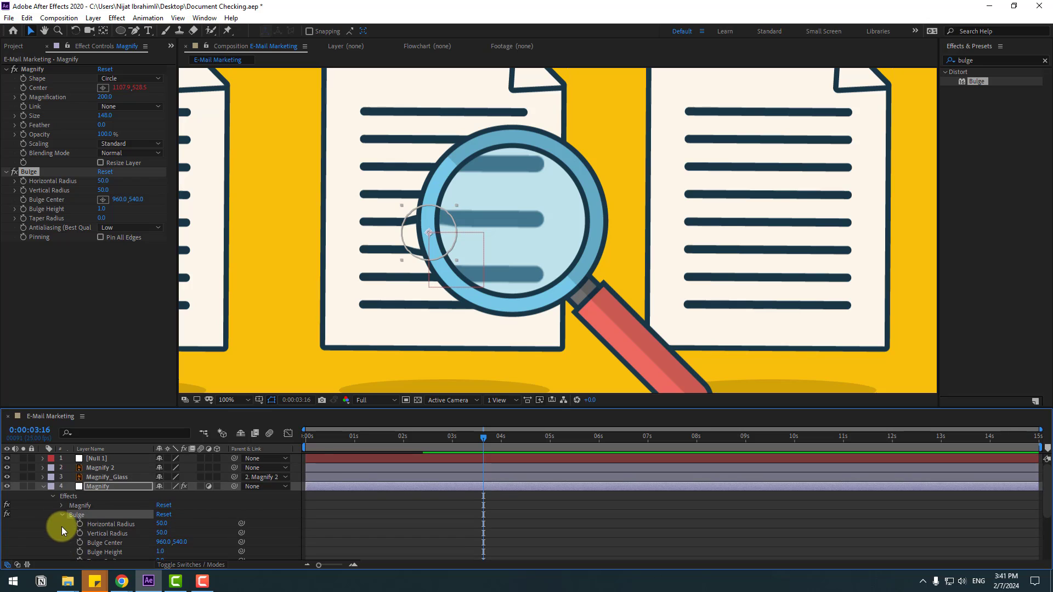
pyautogui.click(38, 527)
pyautogui.click(105, 469)
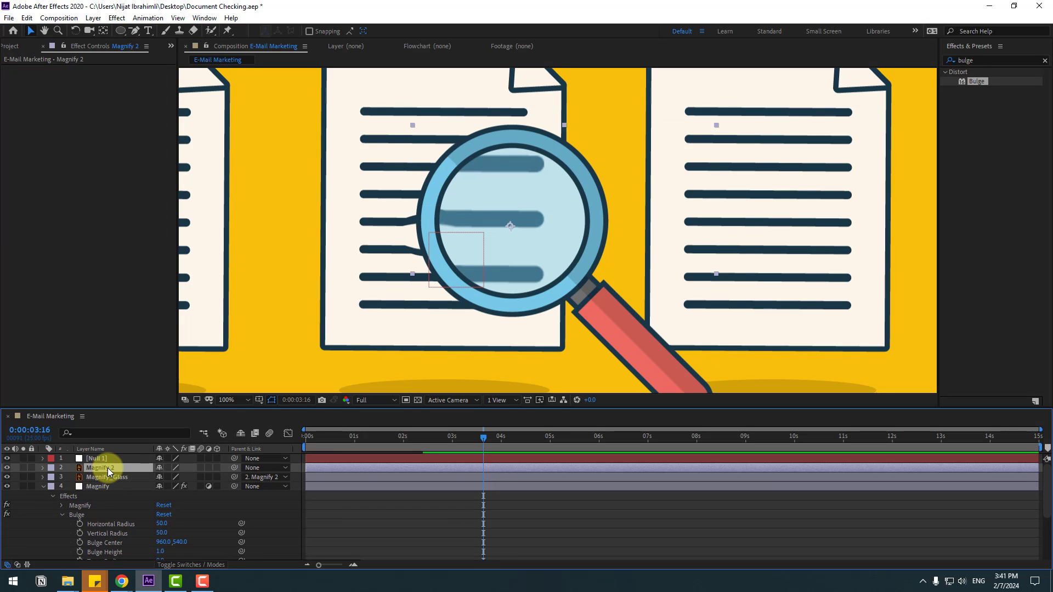
pyautogui.press('p')
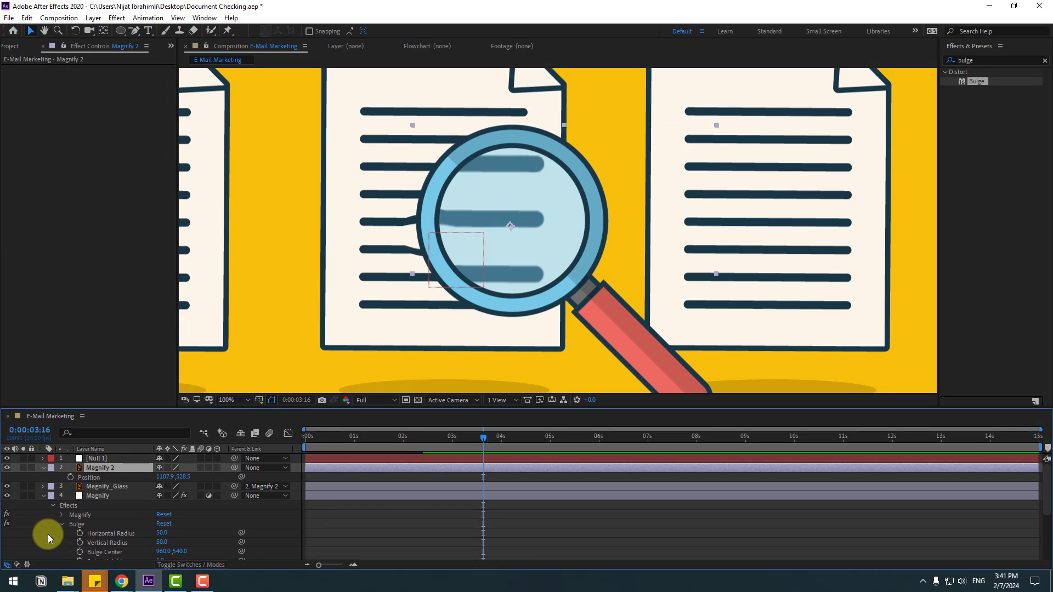
# Place the Bulge Center on the lens at 1120, 517, and set its Horizontal Radius to 148 and Vertical Radius to 147
pyautogui.click(75, 525)
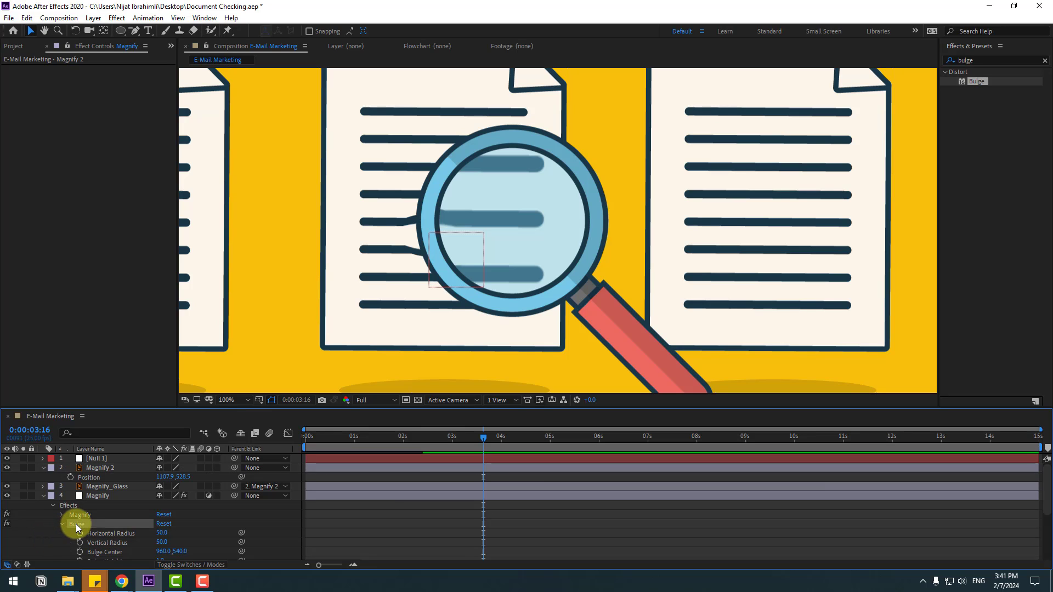
pyautogui.moveTo(429, 232); pyautogui.dragTo(516, 223)
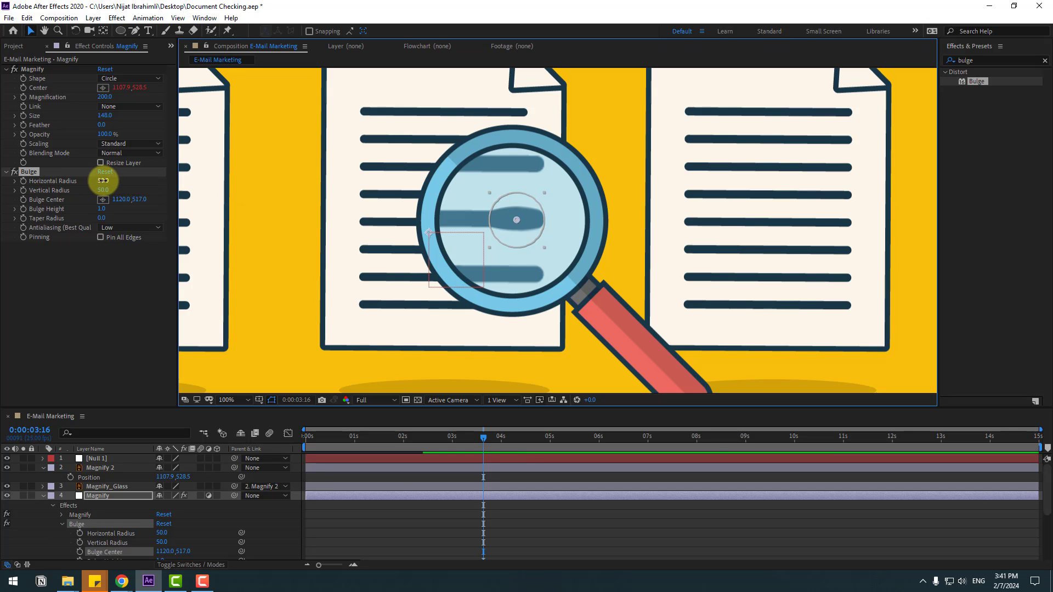
pyautogui.moveTo(103, 180); pyautogui.dragTo(147, 182)
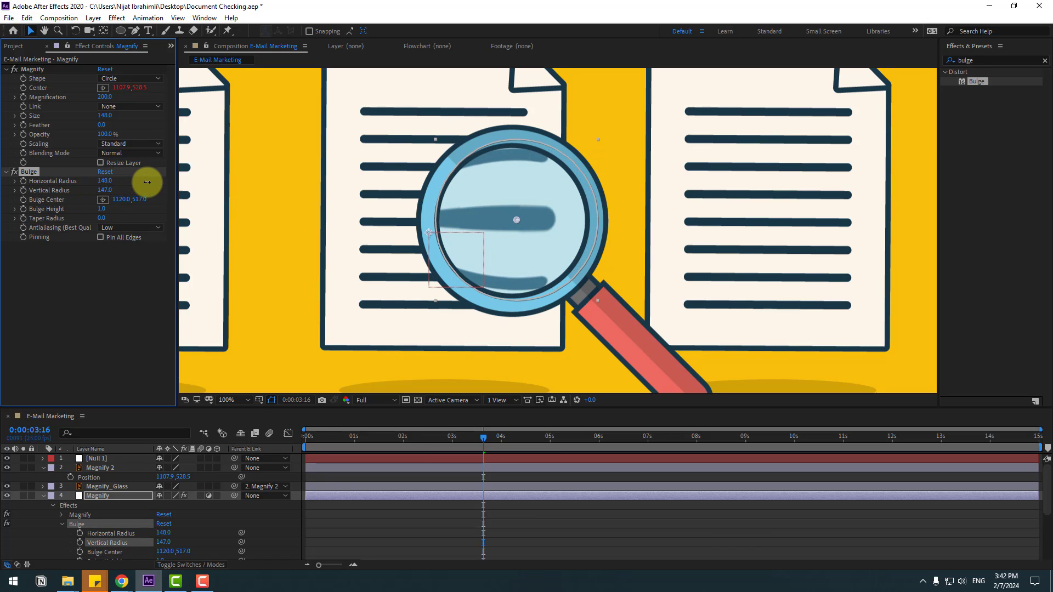
# Switch the Bulge effect off and on repeatedly to compare the lens distortion, leaving it enabled
pyautogui.click(14, 172)
pyautogui.click(15, 172)
pyautogui.click(14, 173)
pyautogui.click(14, 172)
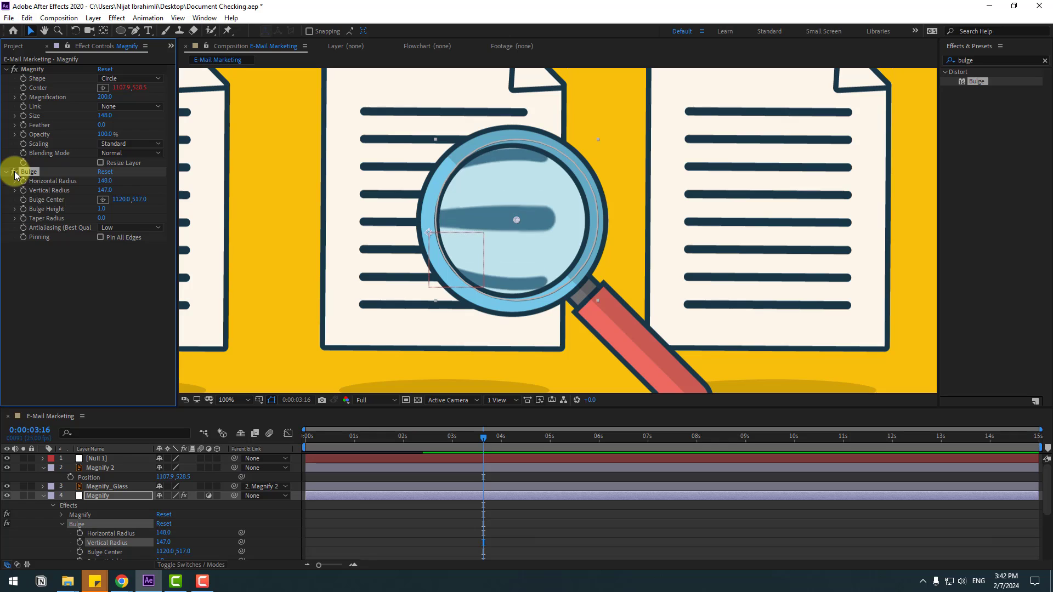
pyautogui.click(15, 172)
pyautogui.click(15, 172)
pyautogui.click(15, 172)
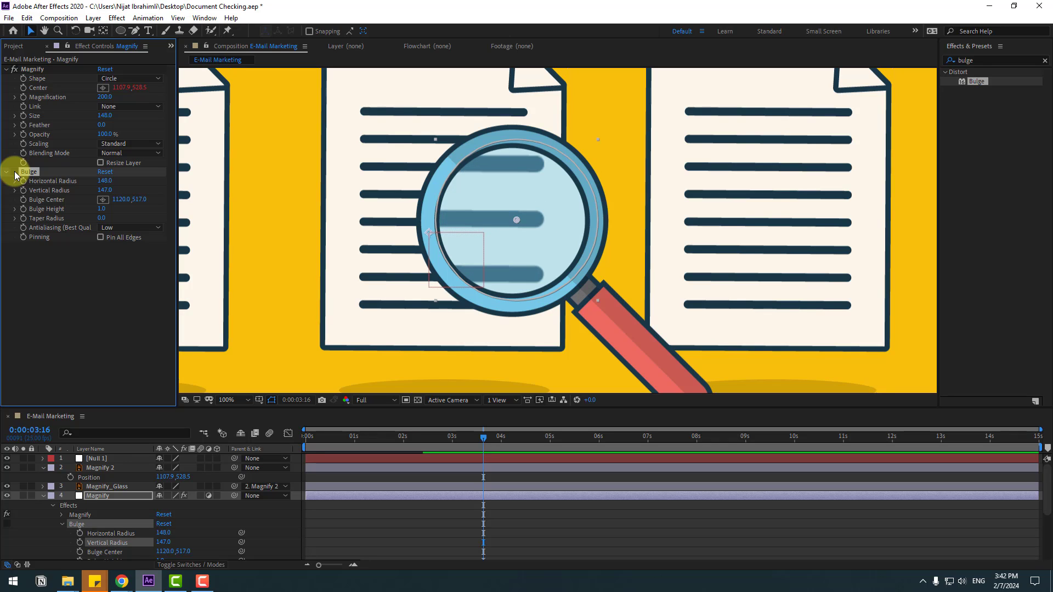
pyautogui.click(15, 172)
pyautogui.click(14, 172)
pyautogui.click(14, 172)
pyautogui.click(14, 173)
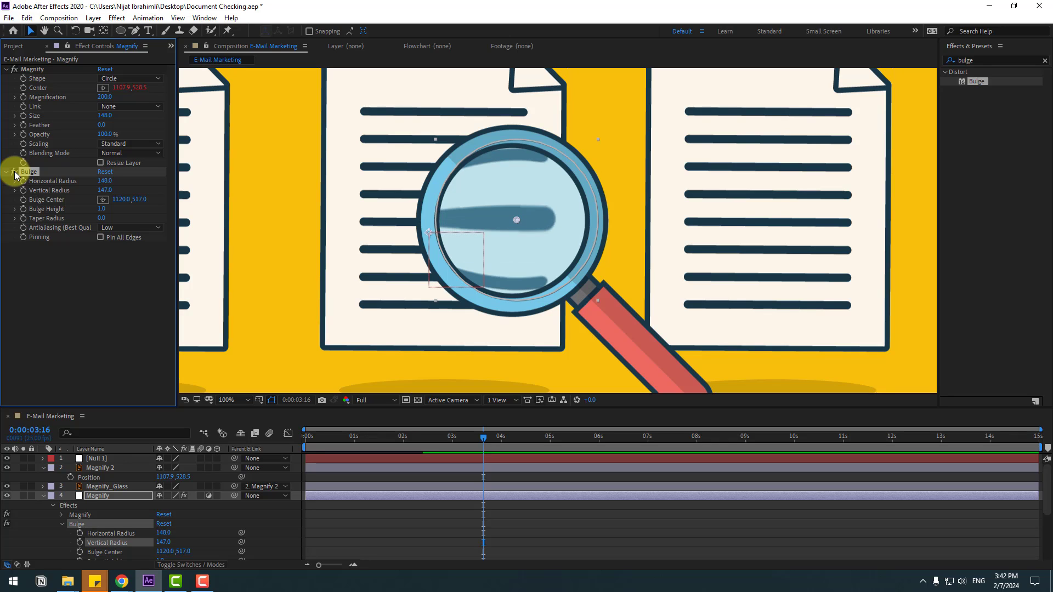
# Link the Bulge Center to the Position of the Magnify 2 layer
pyautogui.click(57, 544)
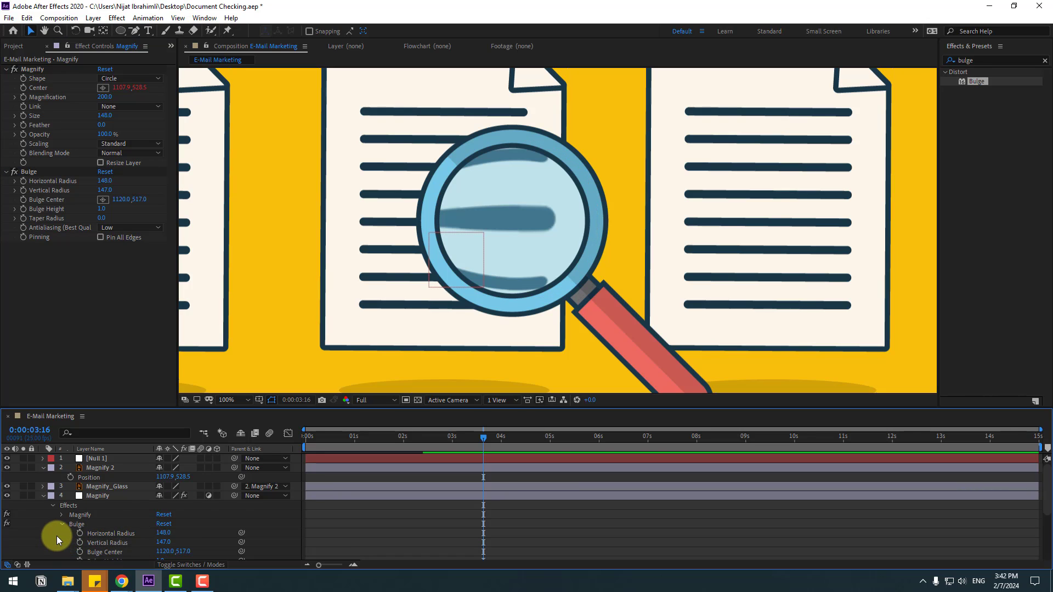
pyautogui.scroll(-1, 57, 535)
pyautogui.scroll(1, 57, 539)
pyautogui.click(104, 553)
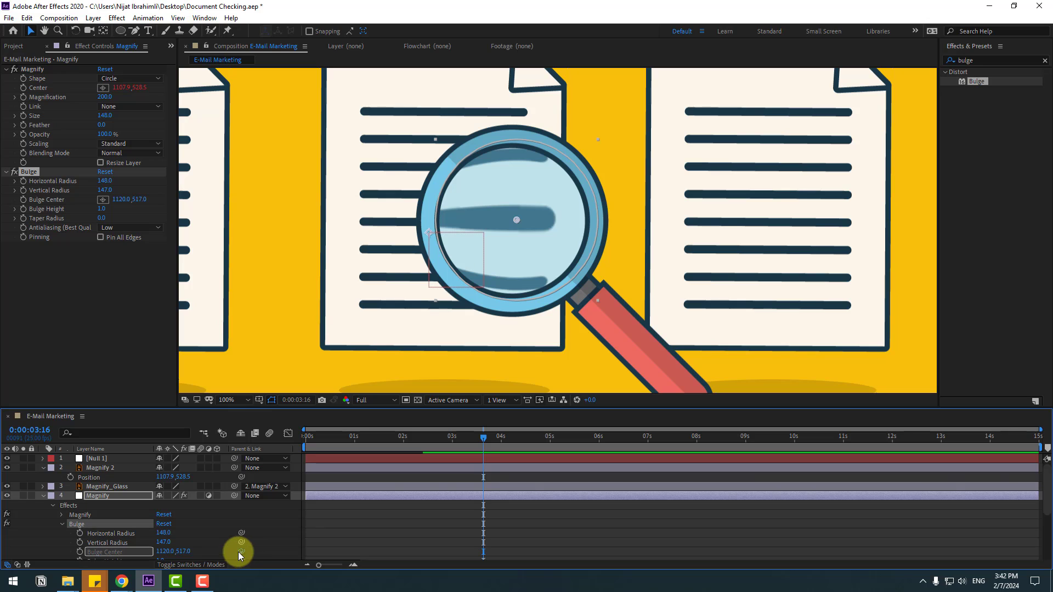
pyautogui.moveTo(239, 552); pyautogui.dragTo(88, 479)
pyautogui.click(37, 538)
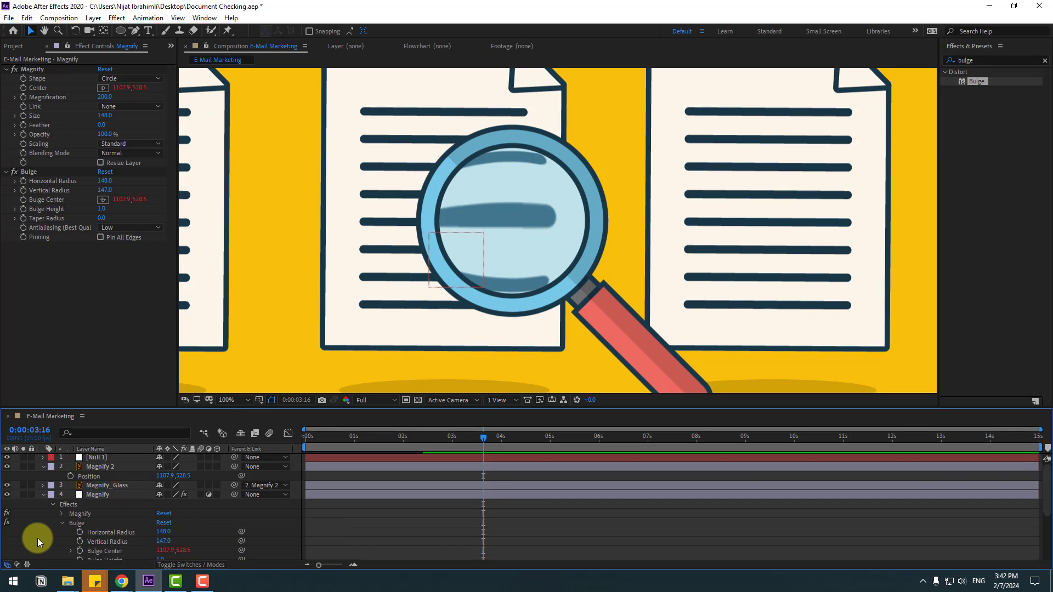
# Move the Magnify 2 frame over the middle document to position about 1027, 524.5, testing the linked Bulge effect
pyautogui.click(101, 467)
pyautogui.moveTo(586, 327)
pyautogui.mouseDown()
pyautogui.moveTo(562, 275)
pyautogui.moveTo(493, 324)
pyautogui.moveTo(636, 305)
pyautogui.moveTo(471, 305)
pyautogui.moveTo(636, 305)
pyautogui.moveTo(501, 298)
pyautogui.moveTo(581, 327)
pyautogui.moveTo(600, 316)
pyautogui.mouseUp()
pyautogui.press(',')
pyautogui.press(',')
pyautogui.press('.')
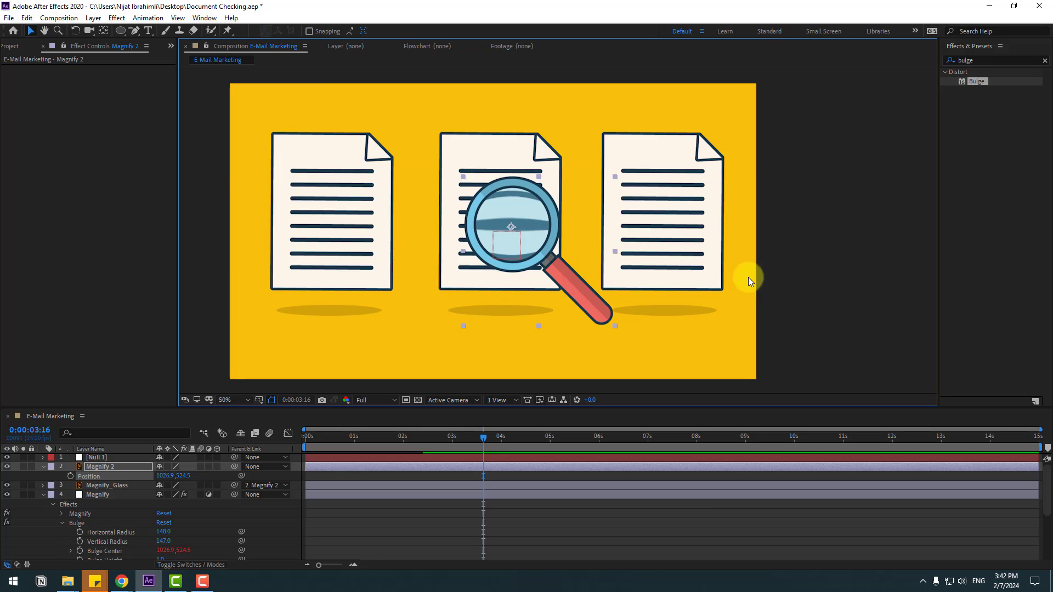
# Collapse the open layer properties and move the Magnify 2 layer off the canvas beyond its lower-right corner to 1924.9, 1276.5
pyautogui.click(43, 496)
pyautogui.click(42, 470)
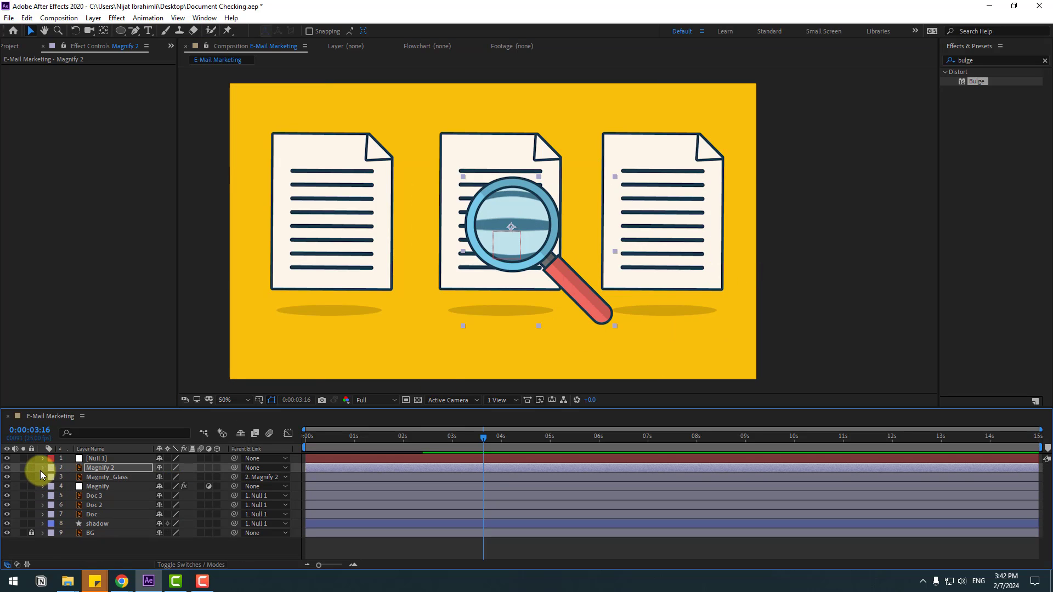
pyautogui.moveTo(377, 438); pyautogui.dragTo(435, 440)
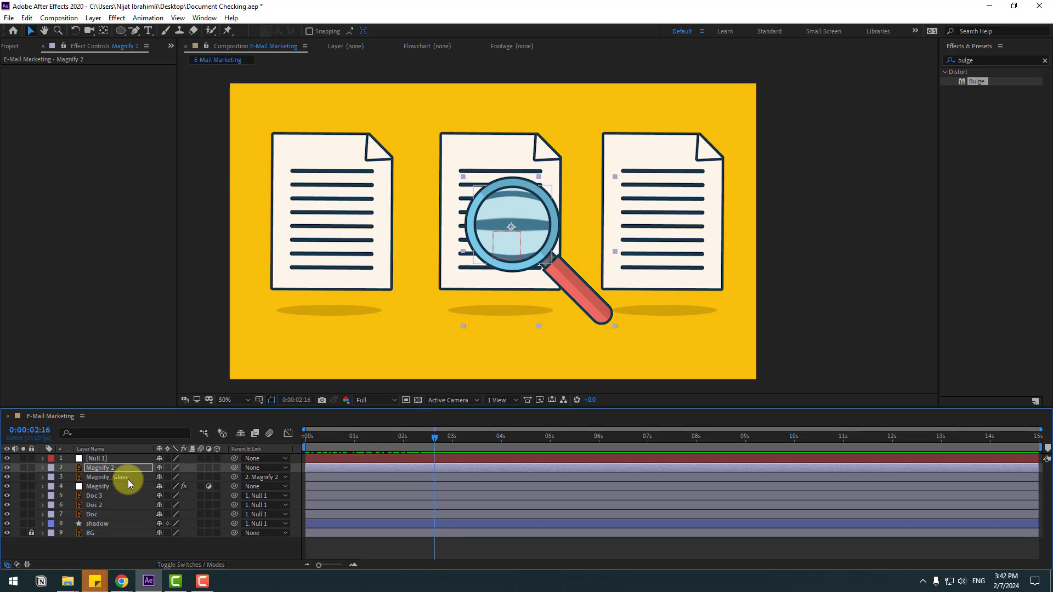
pyautogui.press('Return')
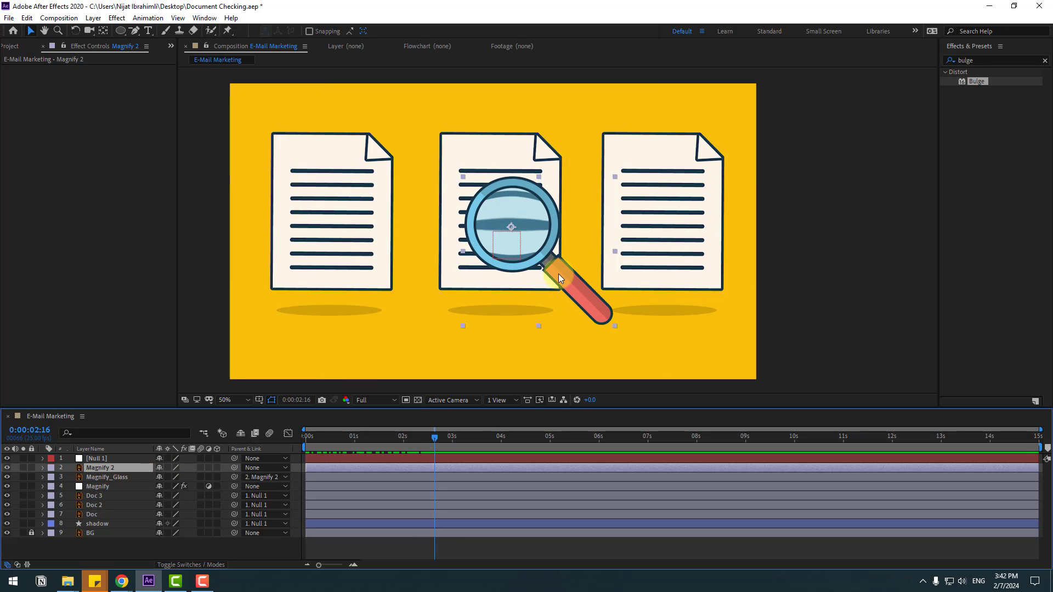
pyautogui.moveTo(558, 277); pyautogui.dragTo(730, 418)
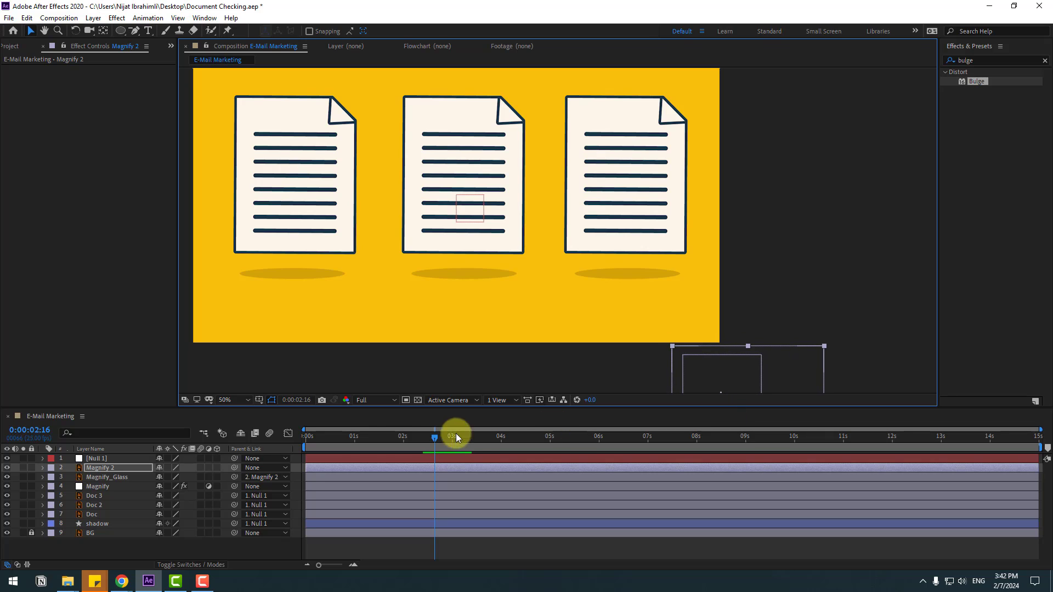
# Animate Magnify 2's Position from a starting keyframe at 0:00:02:03 to 946.9, 366.5 over the middle document 10 frames on
pyautogui.click(409, 436)
pyautogui.press('p')
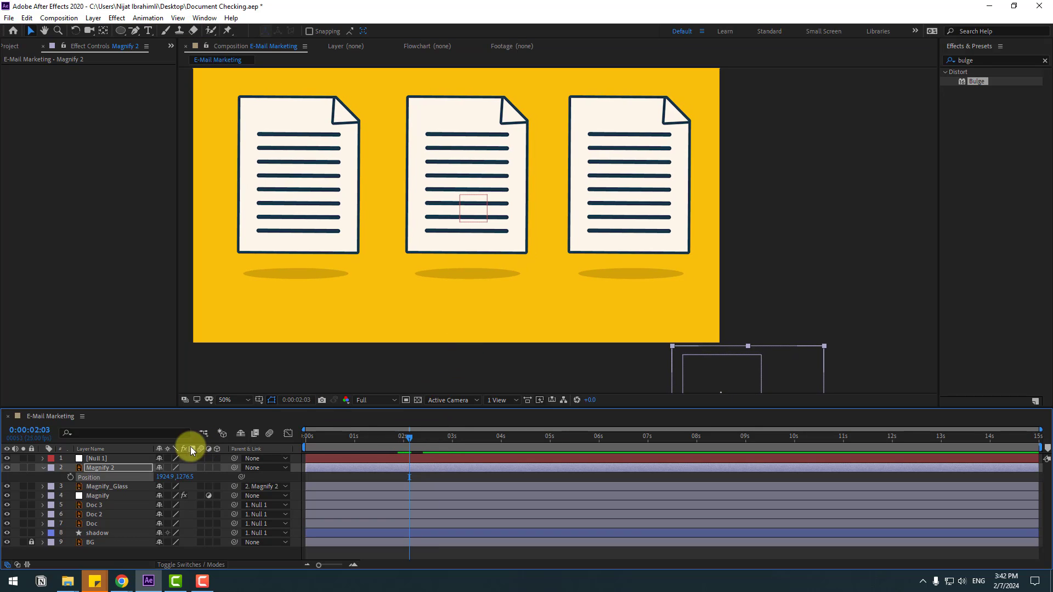
pyautogui.click(69, 478)
pyautogui.click(299, 400)
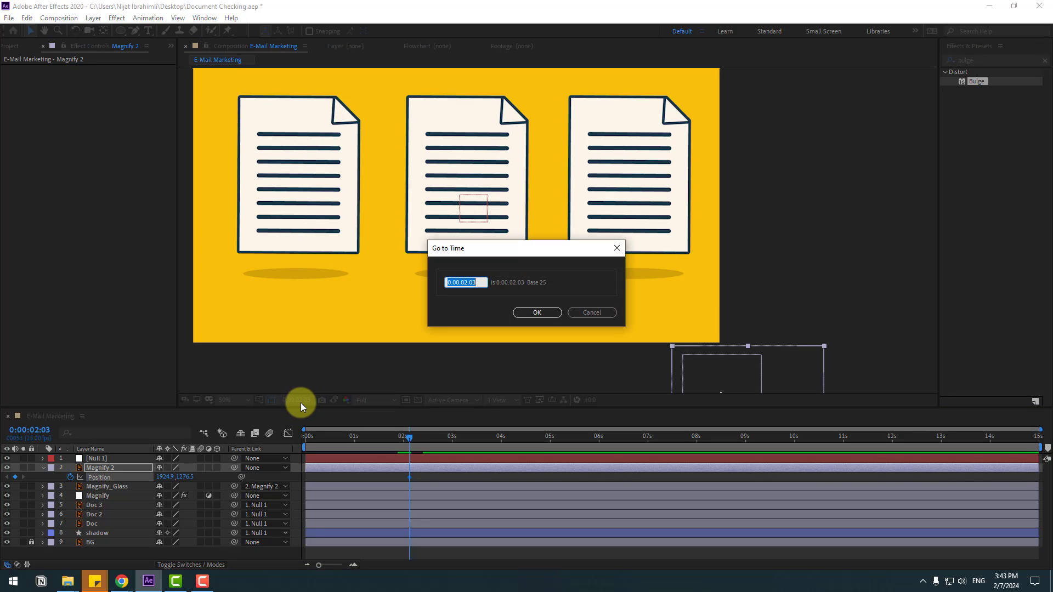
pyautogui.write('+10')
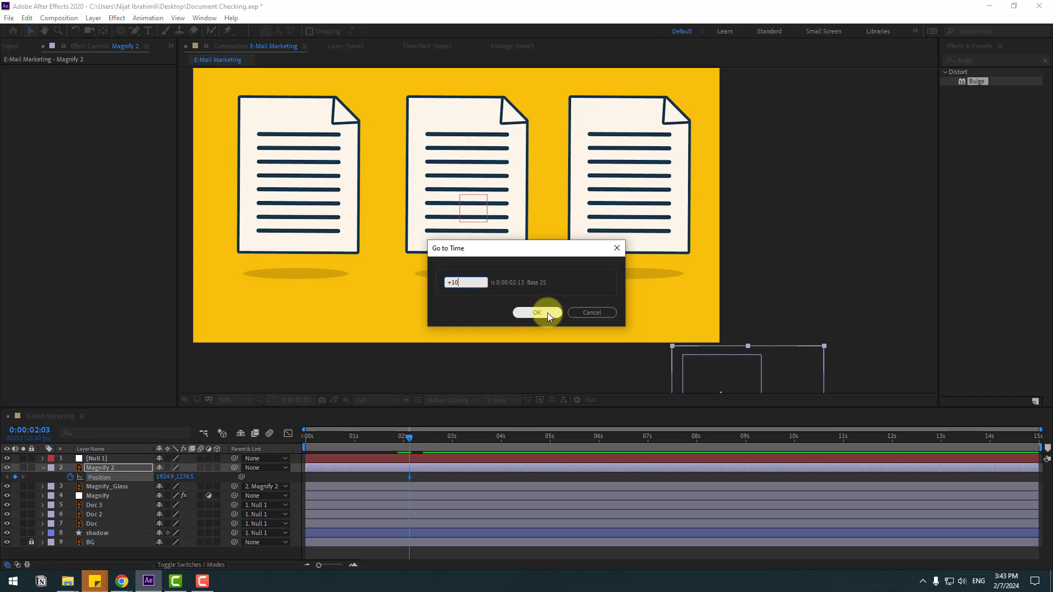
pyautogui.click(543, 313)
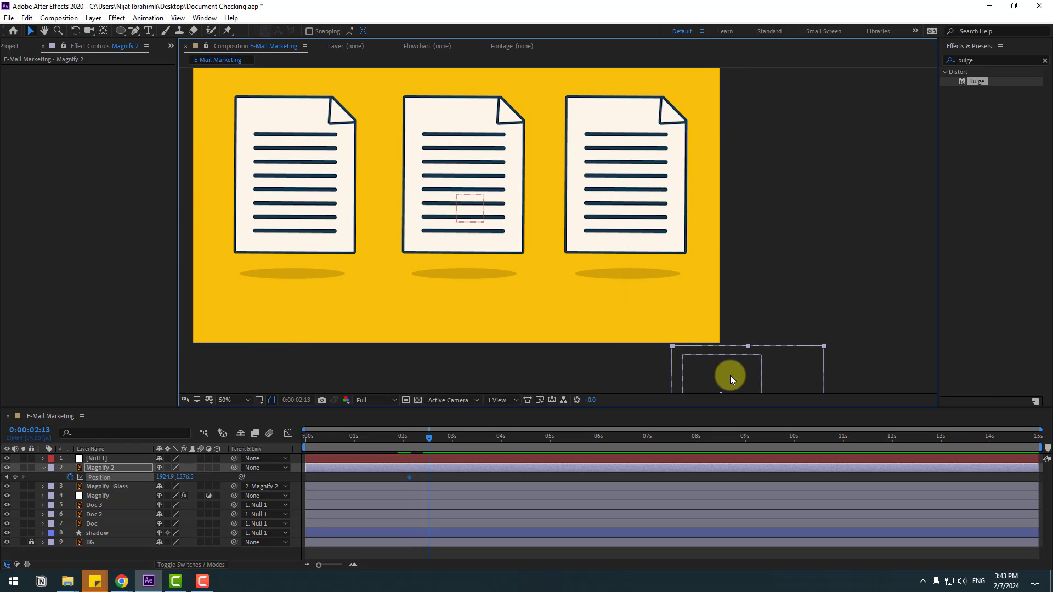
pyautogui.moveTo(730, 378); pyautogui.dragTo(462, 128)
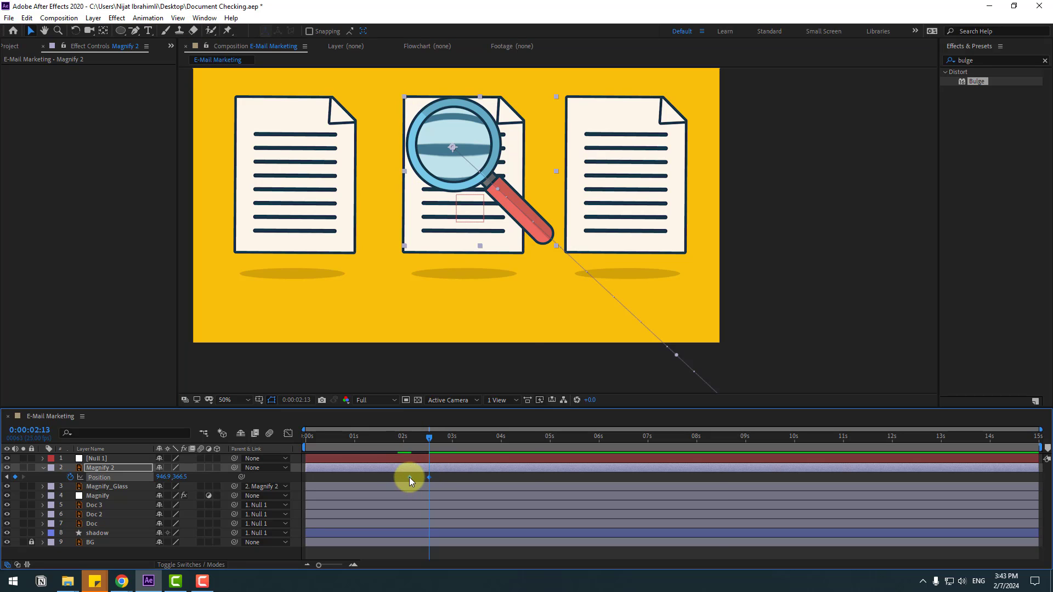
# Apply Easy Ease to both Position keyframes of Magnify 2
pyautogui.rightClick(409, 477)
pyautogui.moveTo(423, 470)
pyautogui.click(555, 505)
# End the work area at 0:00:07:24 and trim the composition to it
pyautogui.moveTo(685, 442); pyautogui.dragTo(696, 445)
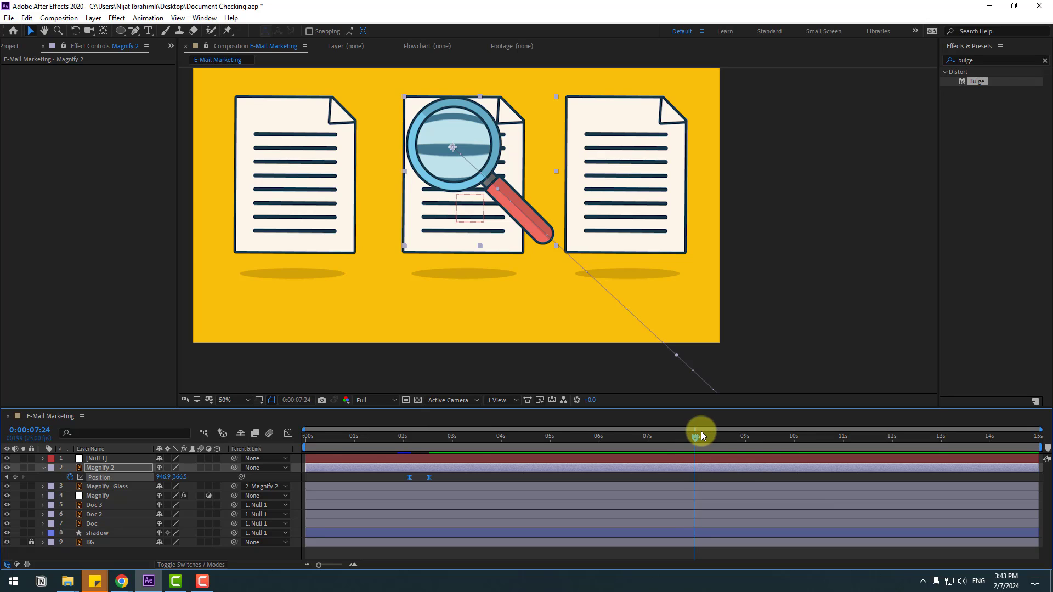
pyautogui.press('n')
pyautogui.rightClick(670, 446)
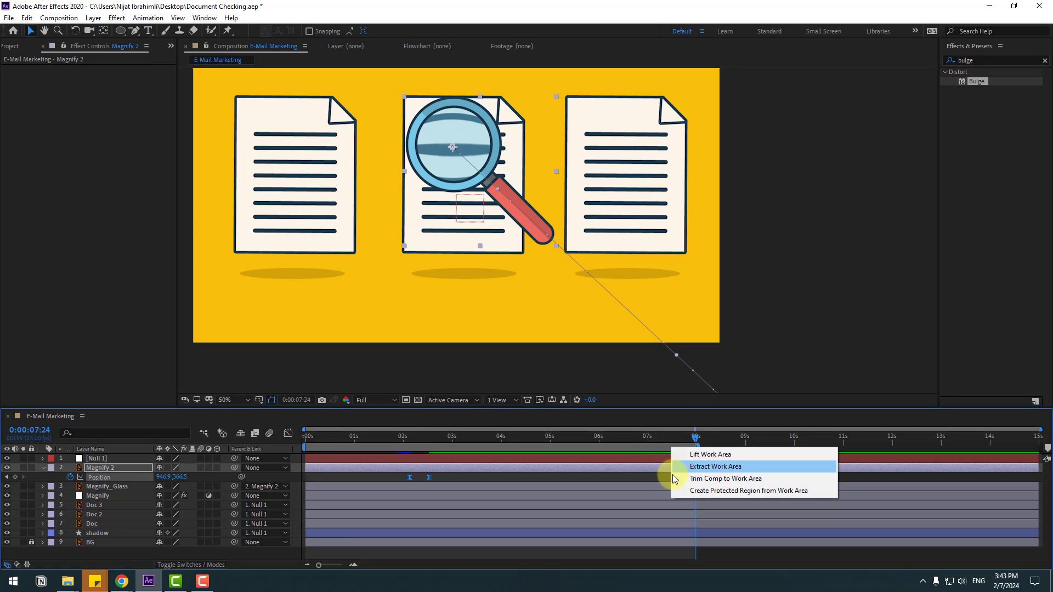
pyautogui.click(776, 478)
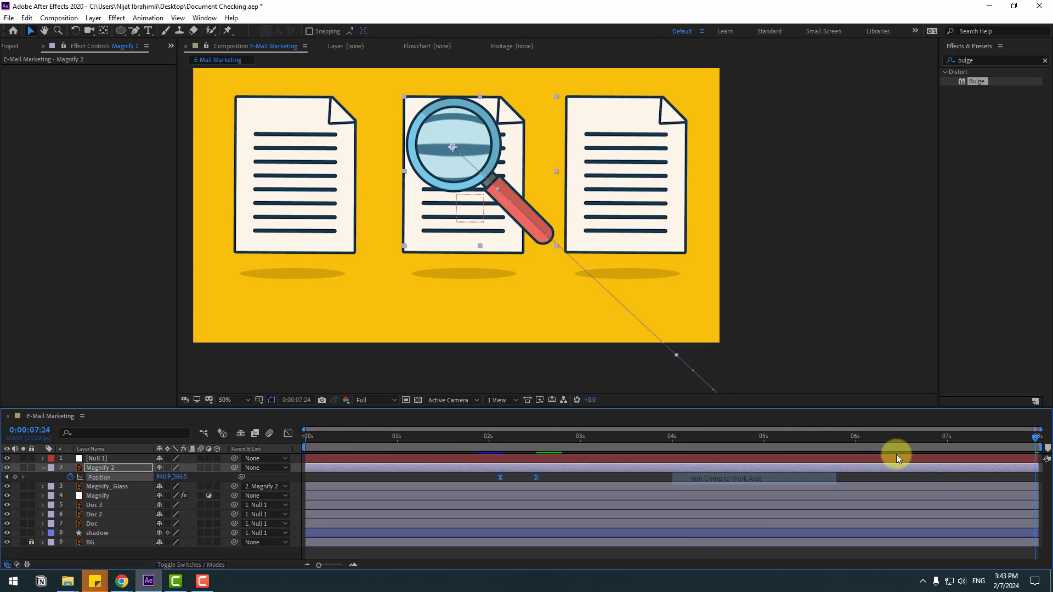
# Preview the magnifier's entrance and move the first Position keyframe of Magnify 2 earlier to about 0:00:01:16
pyautogui.moveTo(757, 447); pyautogui.dragTo(499, 443)
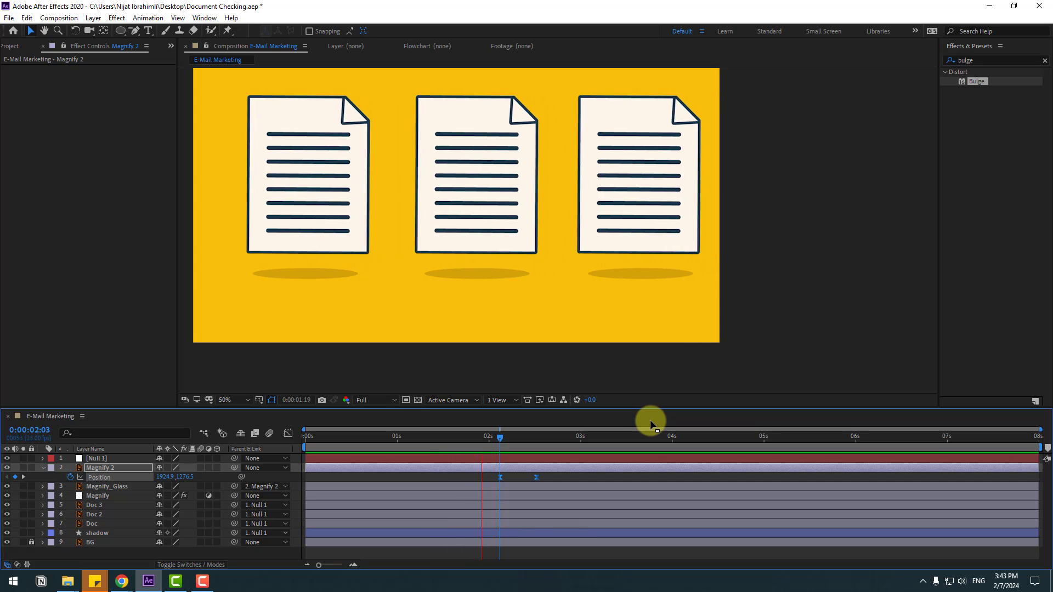
pyautogui.click(499, 441)
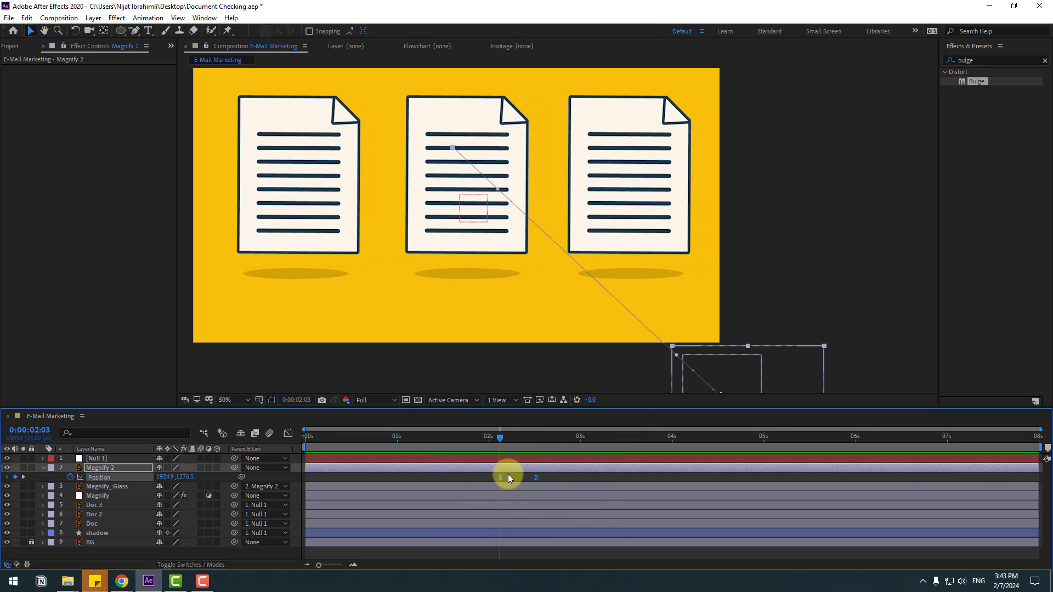
pyautogui.moveTo(499, 478)
pyautogui.mouseDown()
pyautogui.moveTo(457, 477)
pyautogui.moveTo(442, 552)
pyautogui.mouseUp()
# Reshape Magnify 2's Position speed graph so it peaks early and eases out slowly into the second keyframe, and preview it
pyautogui.hotkey('shift', 'F3')
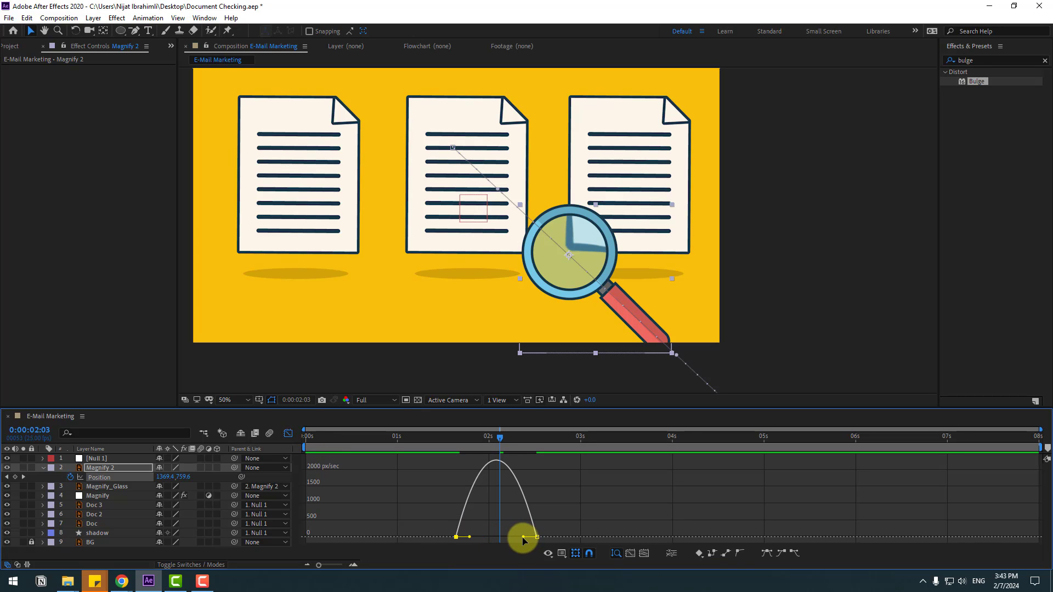
pyautogui.moveTo(522, 536); pyautogui.dragTo(476, 538)
pyautogui.press('space')
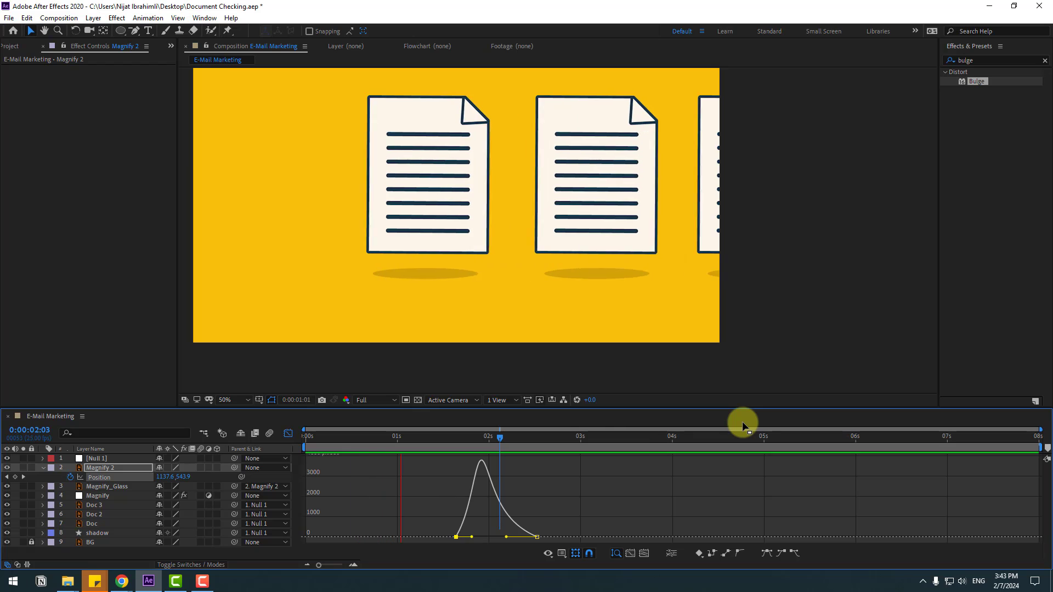
pyautogui.press('space')
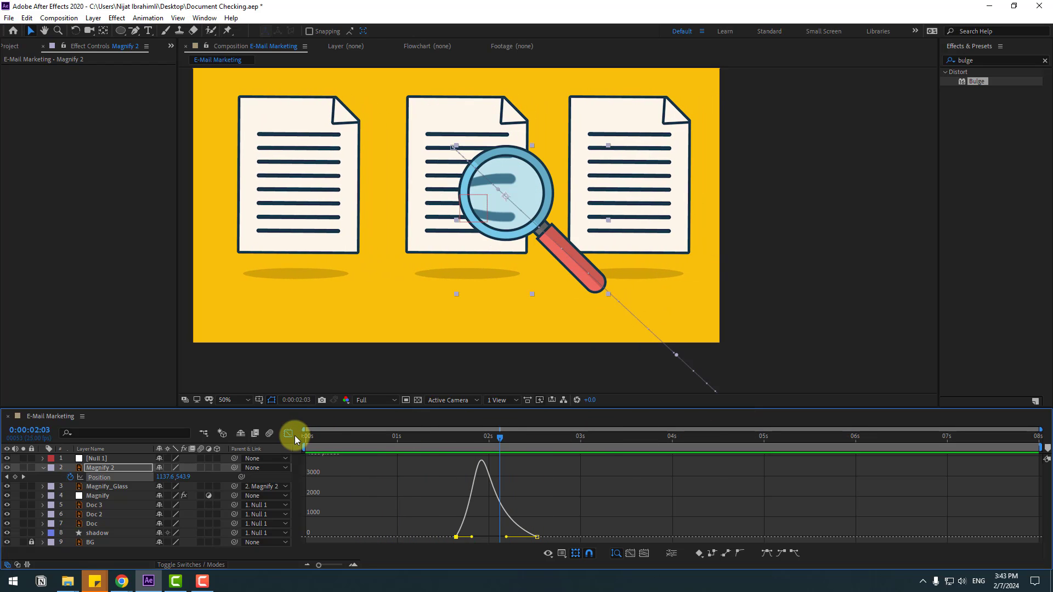
# Close the Graph Editor and move the second Position keyframe of Magnify 2 to about 0:00:02:15
pyautogui.click(288, 433)
pyautogui.moveTo(535, 478); pyautogui.dragTo(544, 477)
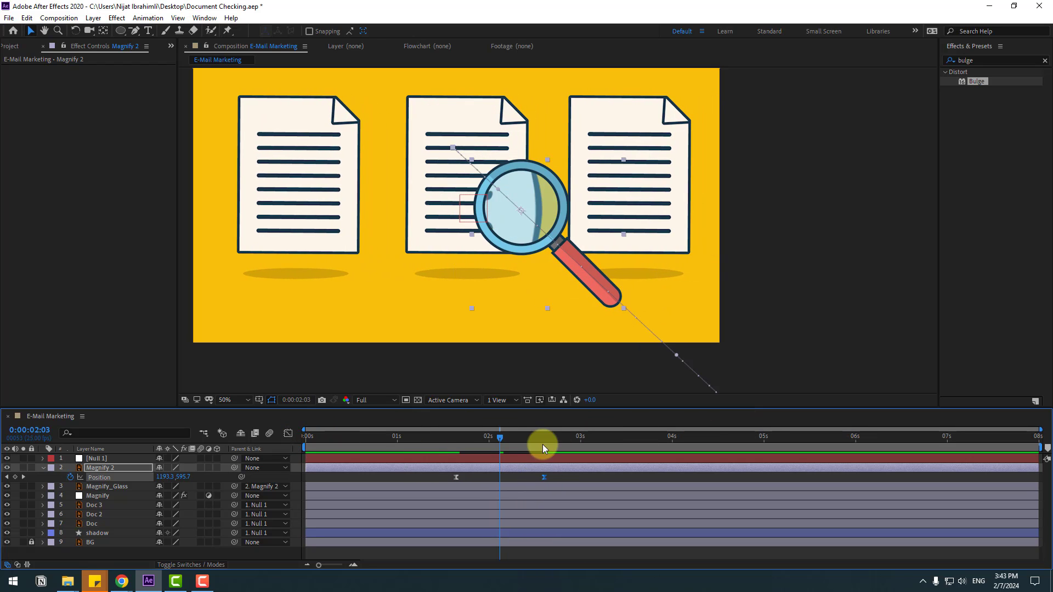
pyautogui.click(547, 437)
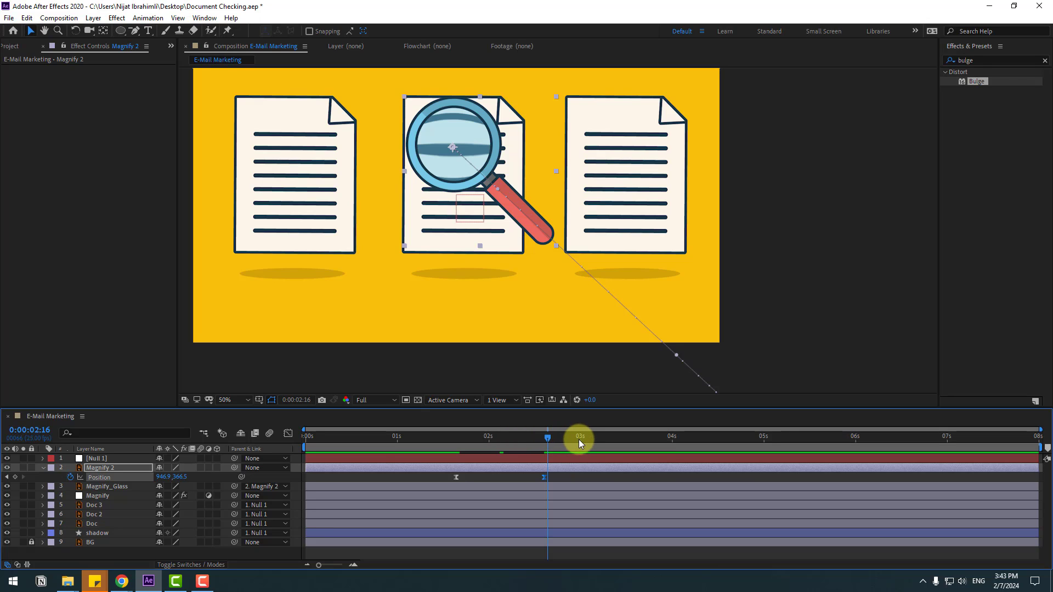
# Keyframe Magnify 2 over the left document at about 0:00:03:11 and low on the middle document, at 890.9, 672.5, at about 0:00:04:10
pyautogui.moveTo(598, 439); pyautogui.dragTo(621, 439)
pyautogui.moveTo(452, 176); pyautogui.dragTo(421, 290)
pyautogui.click(709, 439)
# Keyframe Magnify 2 over the right document at 1670.9, 326.5 at 0:00:05:08 and at 1488.9, 486.5 at 0:00:06:11
pyautogui.click(790, 437)
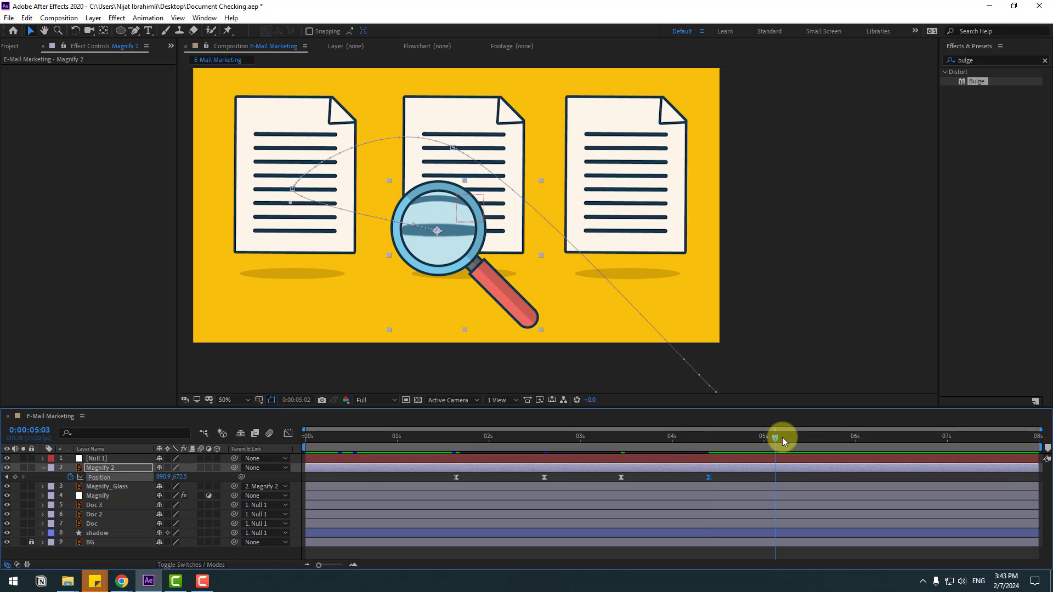
pyautogui.moveTo(527, 218); pyautogui.dragTo(647, 138)
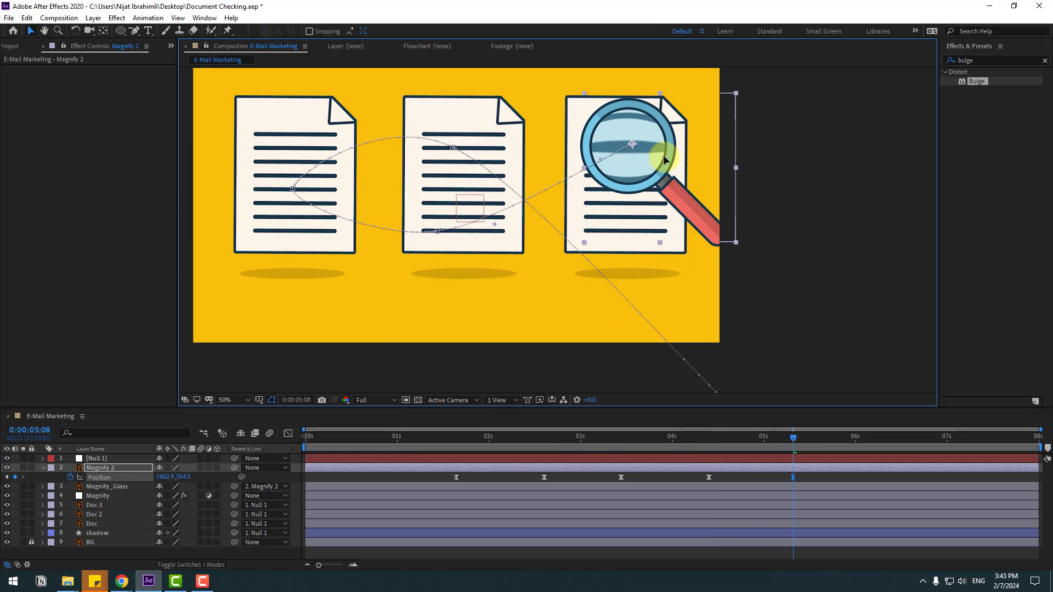
pyautogui.moveTo(792, 446); pyautogui.dragTo(895, 437)
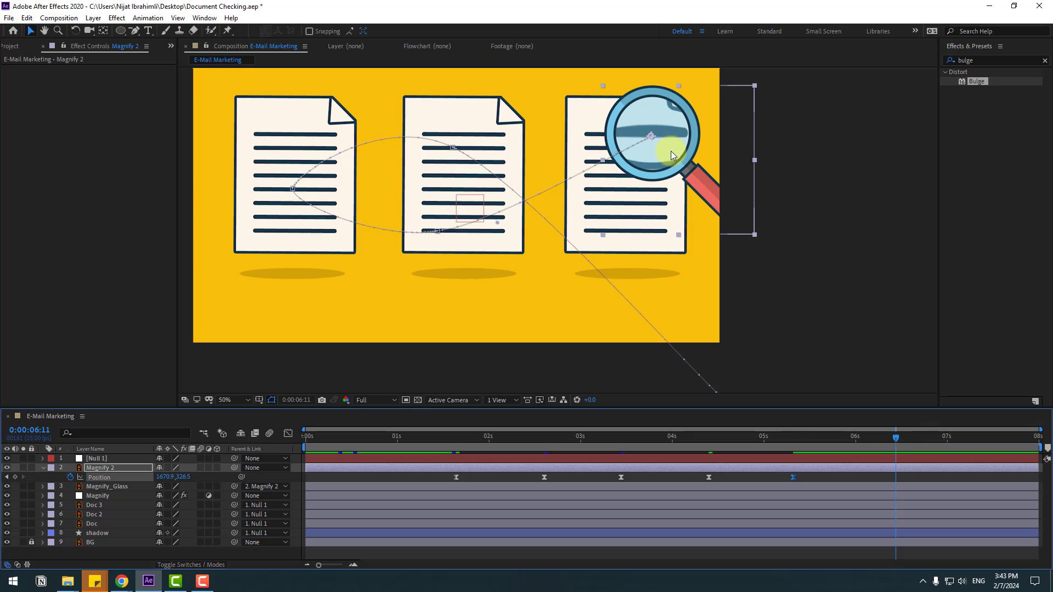
pyautogui.moveTo(670, 150); pyautogui.dragTo(620, 194)
# Keyframe Magnify 2 back over the middle document at 982.9, 366.5 at 0:00:07:24 and preview the animation
pyautogui.moveTo(882, 436); pyautogui.dragTo(1036, 437)
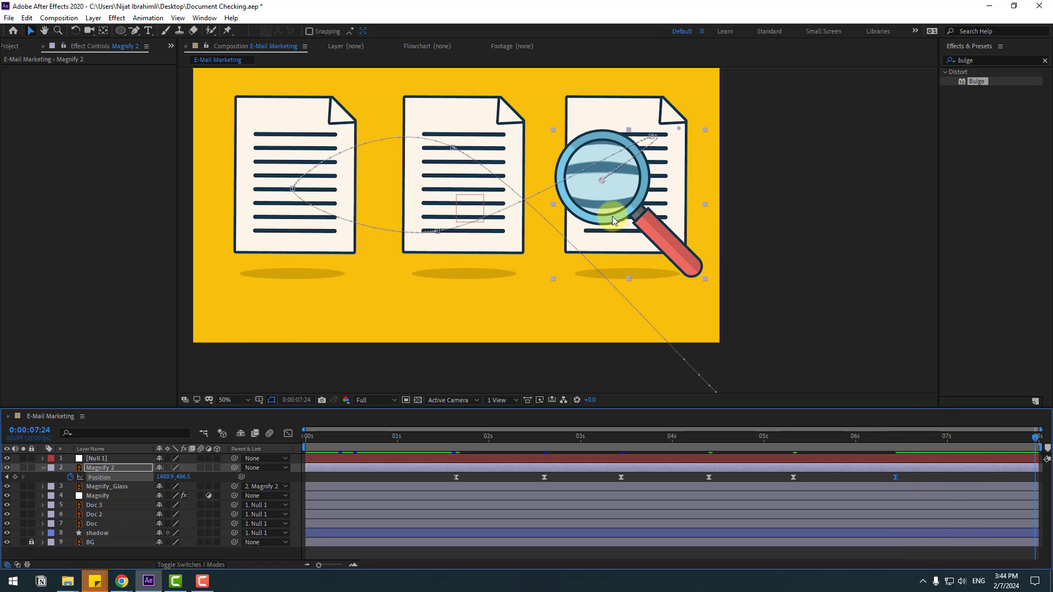
pyautogui.moveTo(613, 218); pyautogui.dragTo(468, 189)
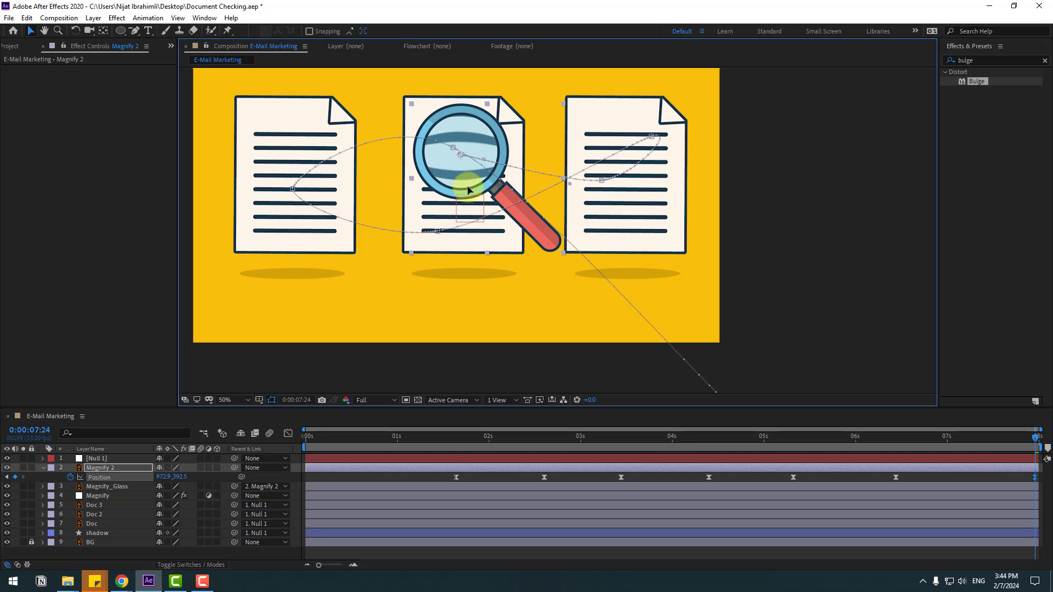
pyautogui.click(916, 479)
pyautogui.press('space')
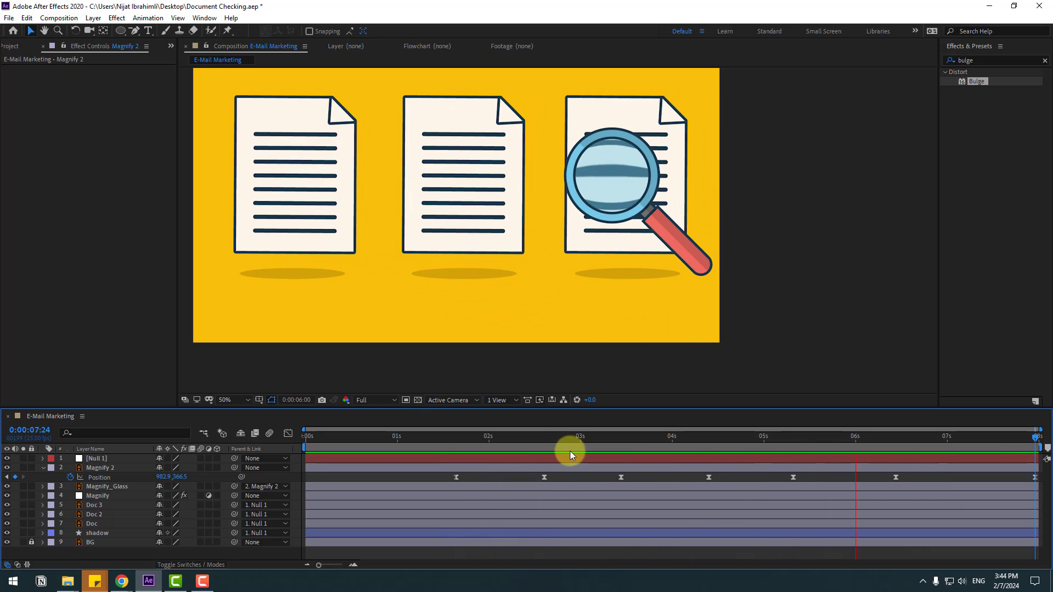
pyautogui.click(554, 436)
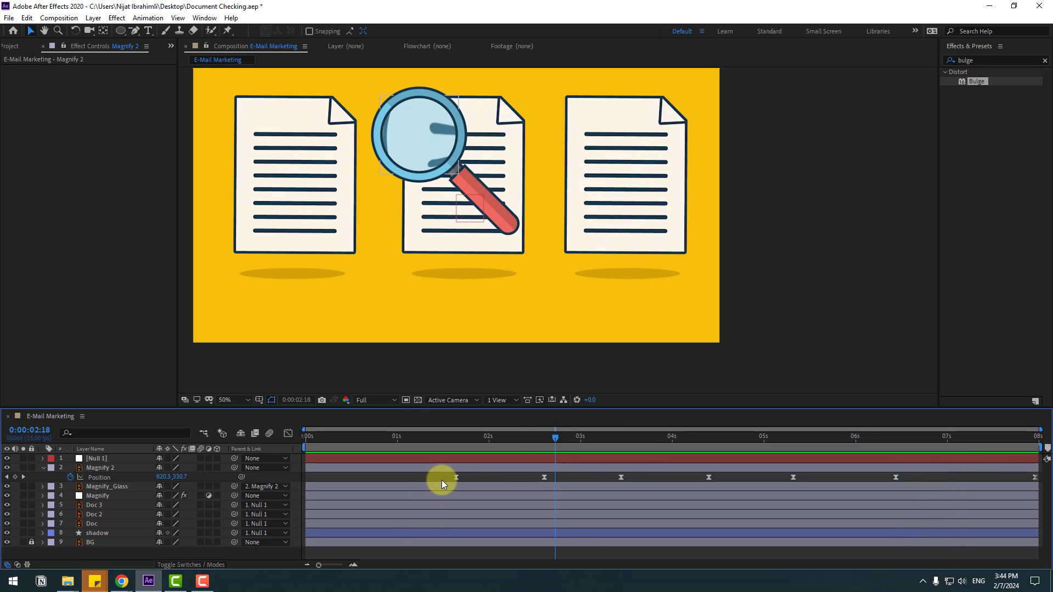
# Set the Spatial Interpolation of all Magnify 2 Position keyframes to Linear and preview the motion
pyautogui.moveTo(442, 480); pyautogui.dragTo(1036, 492)
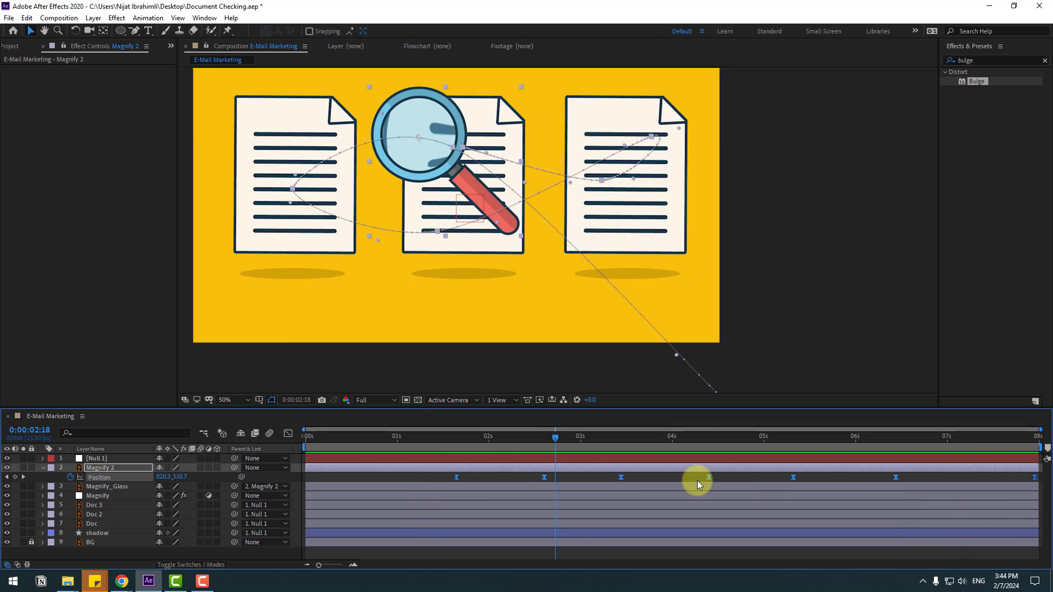
pyautogui.rightClick(623, 480)
pyautogui.click(684, 434)
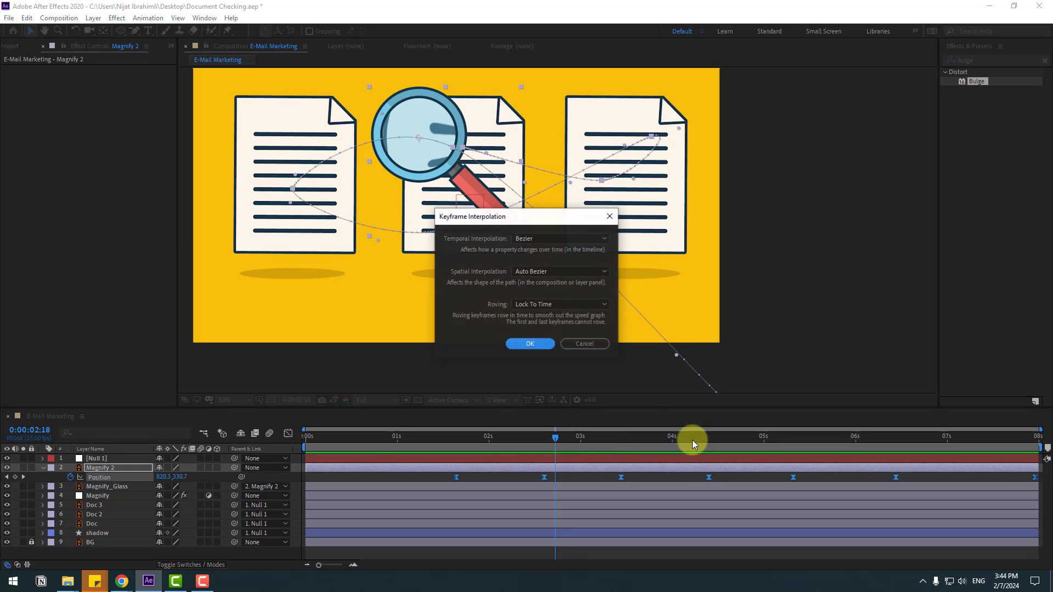
pyautogui.click(554, 271)
pyautogui.click(534, 285)
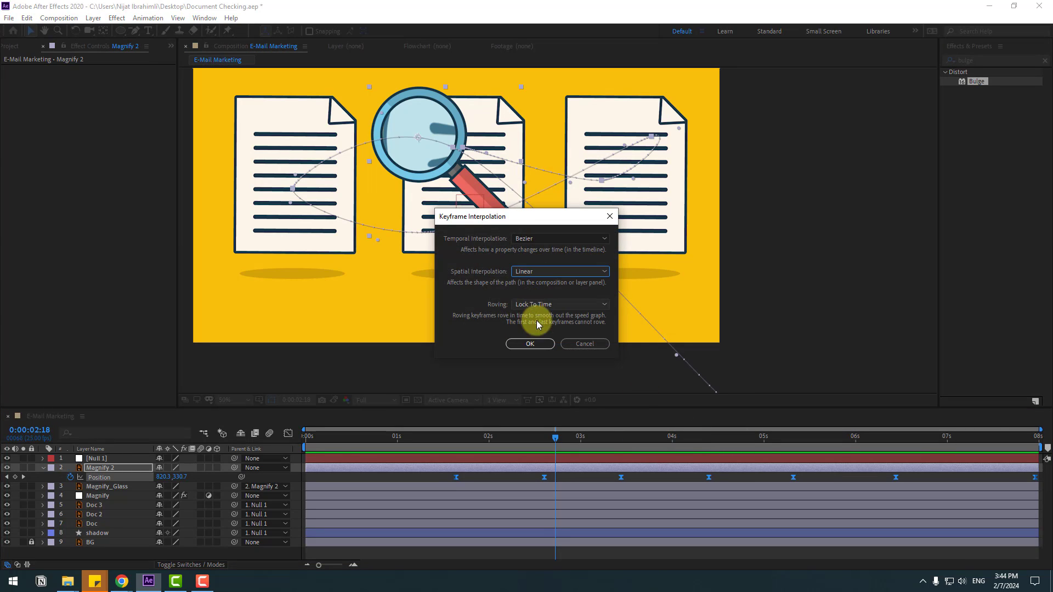
pyautogui.click(530, 344)
pyautogui.click(488, 473)
pyautogui.press('space')
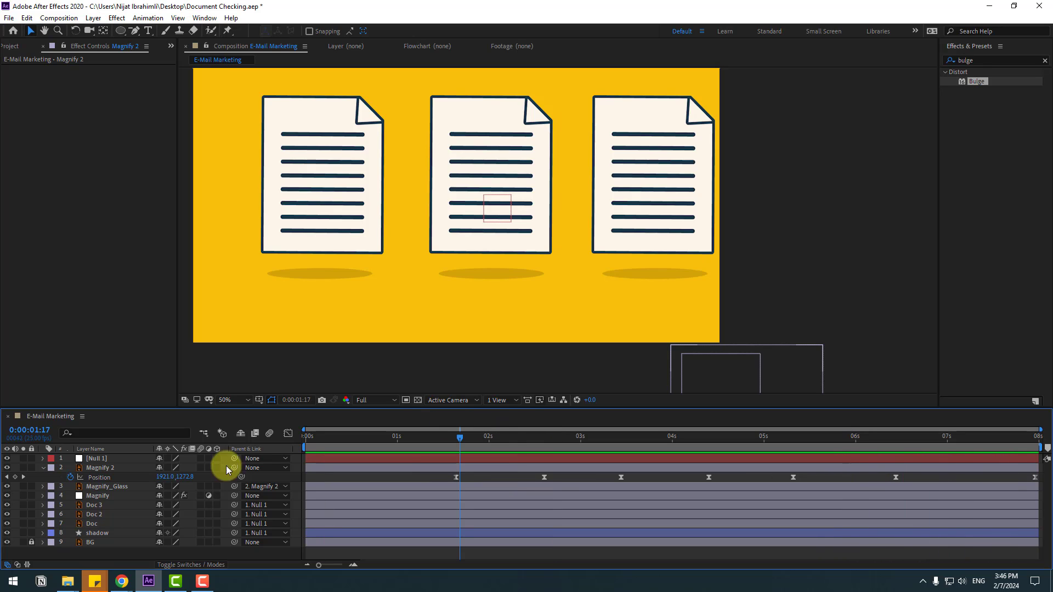
# Add a starting Rotation keyframe of 0° to Magnify 2 at 0:00:01:16
pyautogui.click(99, 469)
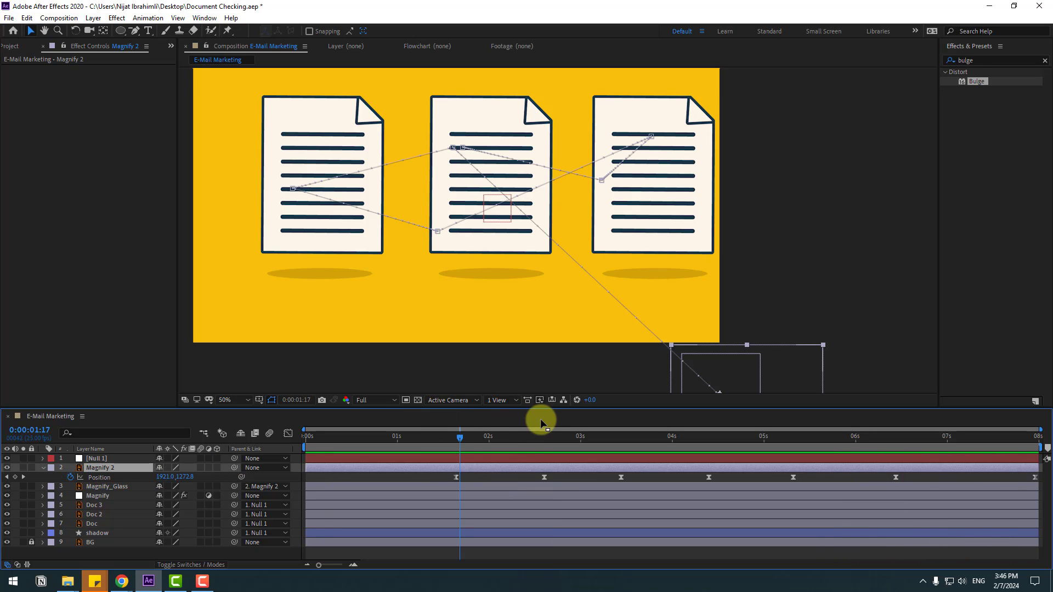
pyautogui.click(455, 437)
pyautogui.moveTo(455, 437); pyautogui.dragTo(459, 438)
pyautogui.click(455, 437)
pyautogui.hotkey('shift', 'r')
pyautogui.click(71, 487)
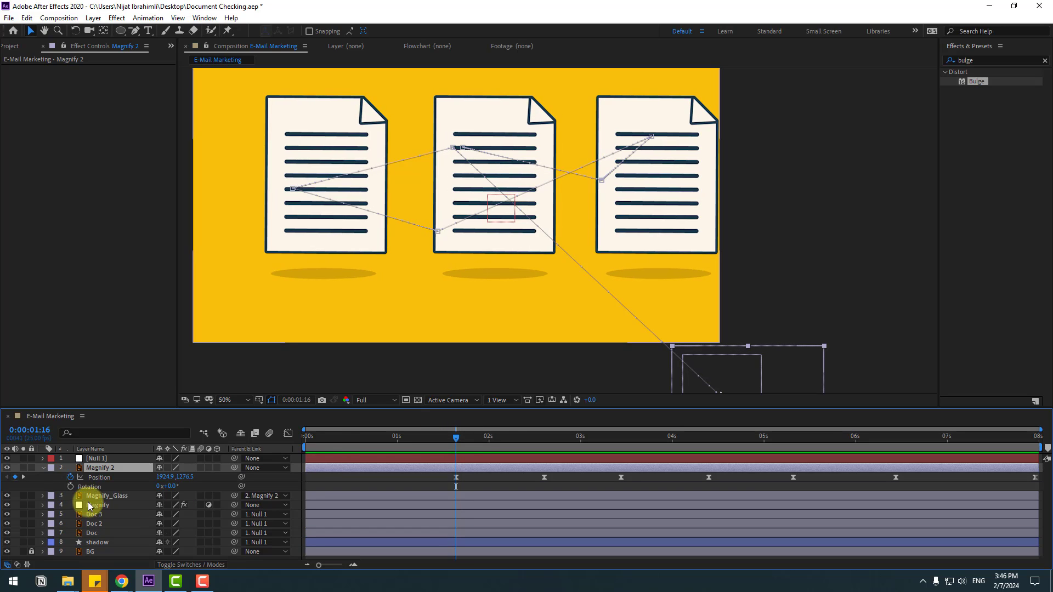
# Keyframe Magnify 2's Rotation with a clockwise tilt at 0:00:02:15 and a counterclockwise turn at about 0:00:03:11
pyautogui.click(542, 437)
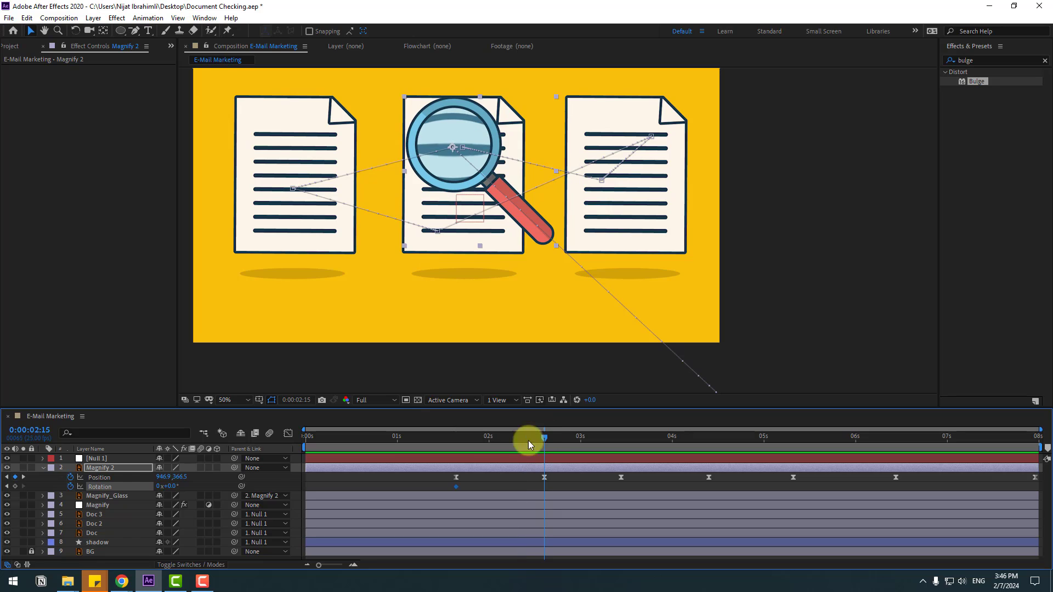
pyautogui.click(186, 491)
pyautogui.moveTo(186, 492)
pyautogui.mouseDown()
pyautogui.moveTo(169, 485)
pyautogui.moveTo(200, 480)
pyautogui.mouseUp()
pyautogui.moveTo(559, 439); pyautogui.dragTo(621, 440)
pyautogui.moveTo(172, 486); pyautogui.dragTo(148, 486)
# Keyframe Magnify 2's Rotation with a clockwise turn at about 0:00:04:10 and back to 0° at 0:00:05:08
pyautogui.moveTo(706, 433); pyautogui.dragTo(709, 433)
pyautogui.moveTo(176, 486); pyautogui.dragTo(207, 479)
pyautogui.moveTo(762, 445); pyautogui.dragTo(792, 444)
pyautogui.moveTo(167, 486); pyautogui.dragTo(134, 492)
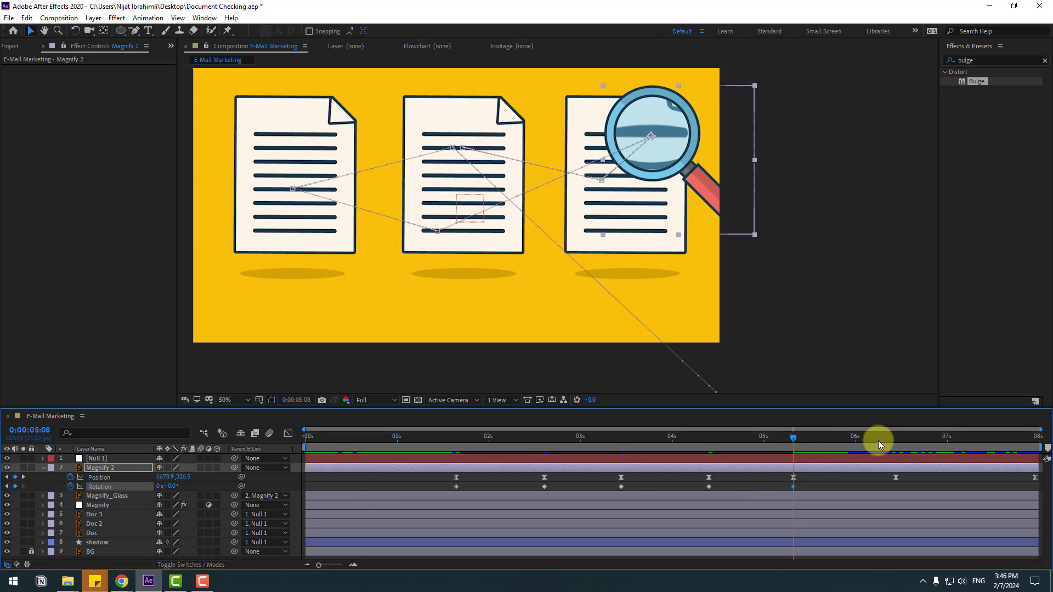
# Keyframe Magnify 2's Rotation at 28° at 0:00:06:11 and 75° at 0:00:07:24
pyautogui.moveTo(878, 440); pyautogui.dragTo(897, 441)
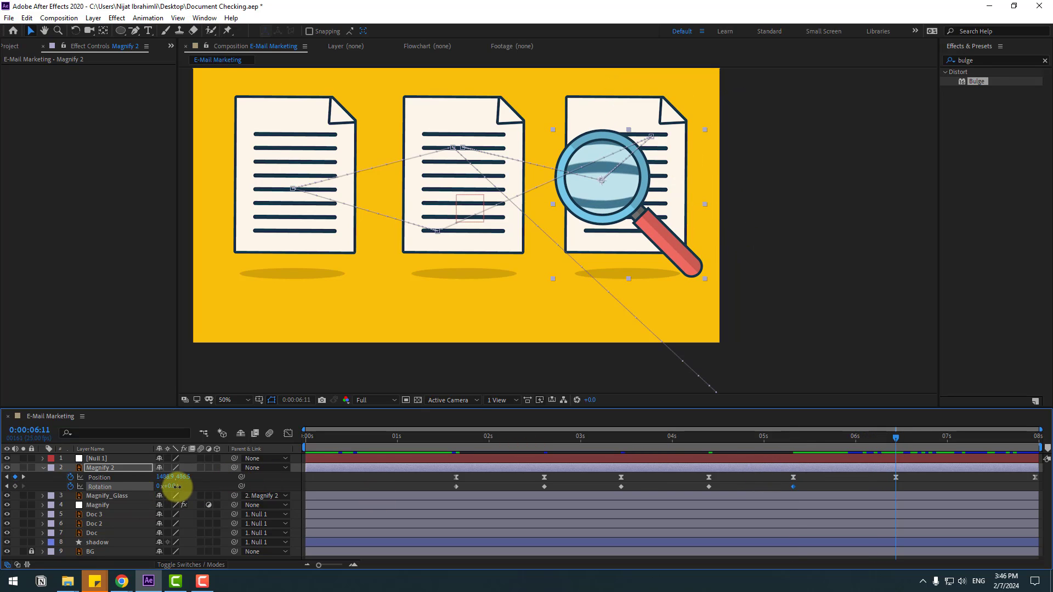
pyautogui.moveTo(176, 487); pyautogui.dragTo(187, 486)
pyautogui.moveTo(896, 442); pyautogui.dragTo(1035, 438)
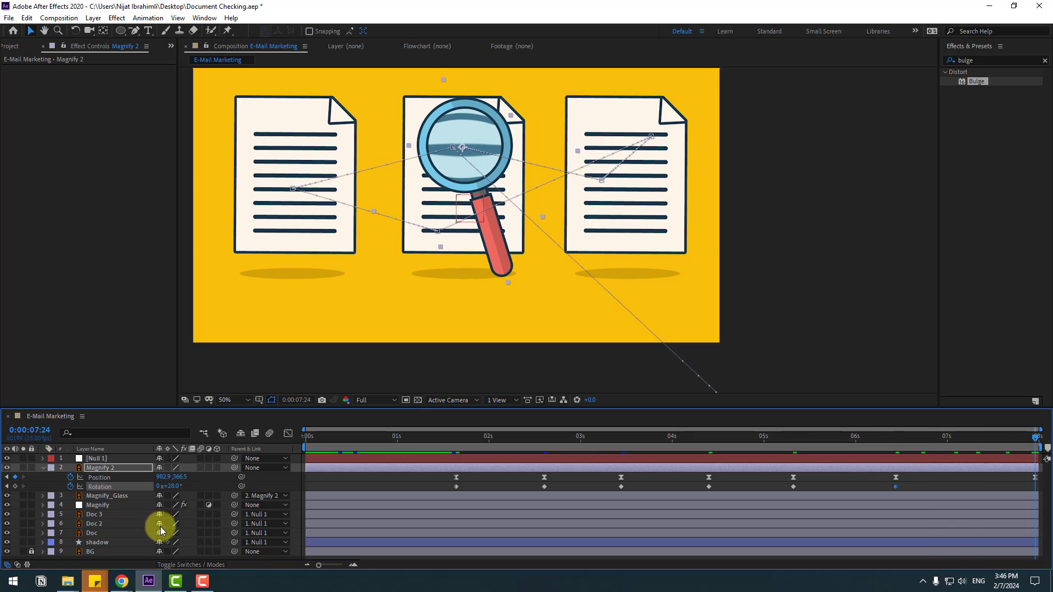
pyautogui.moveTo(175, 486); pyautogui.dragTo(197, 483)
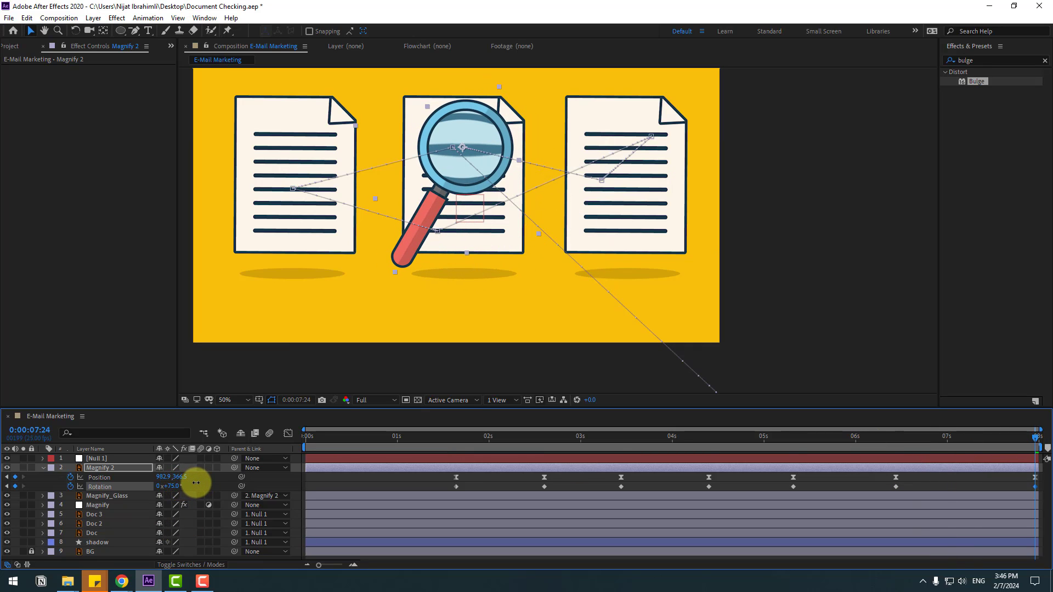
# Apply Easy Ease to all of Magnify 2's Rotation keyframes and preview the animation
pyautogui.moveTo(497, 491); pyautogui.dragTo(1045, 481)
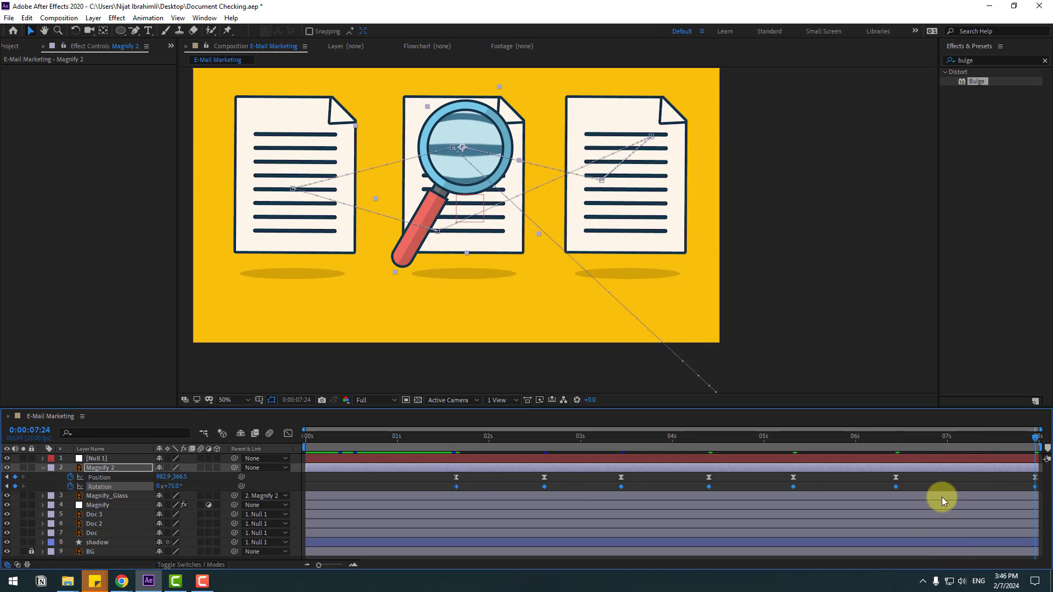
pyautogui.rightClick(458, 487)
pyautogui.moveTo(570, 477)
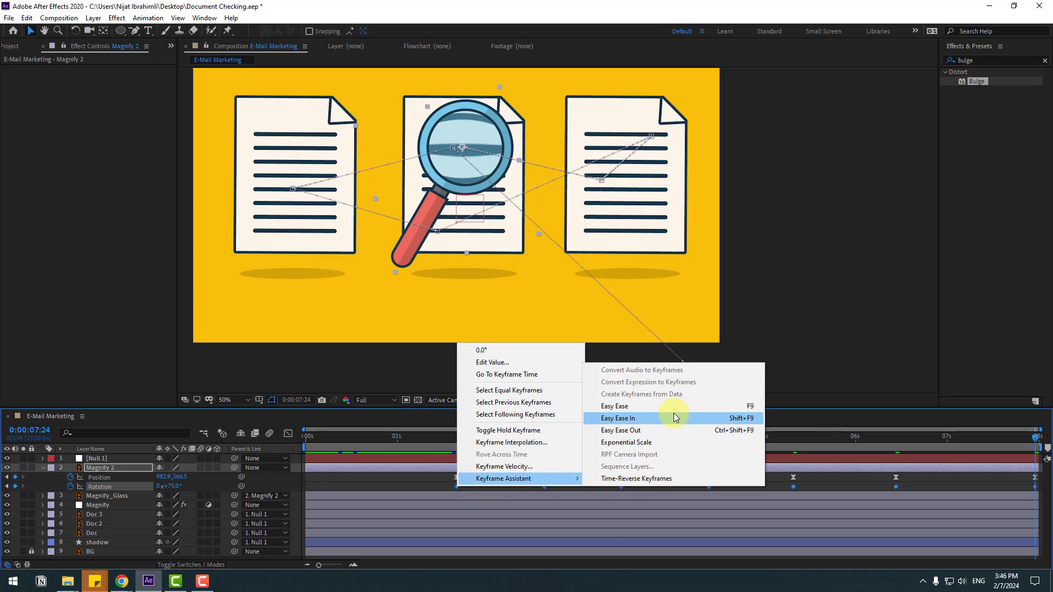
pyautogui.click(647, 406)
pyautogui.click(518, 475)
pyautogui.press('space')
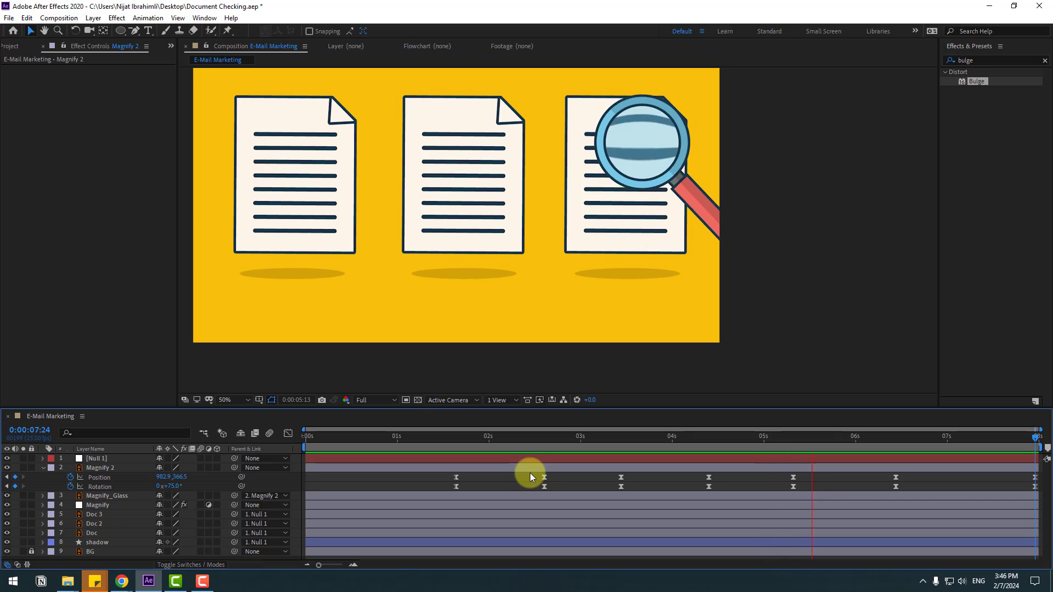
pyautogui.press('space')
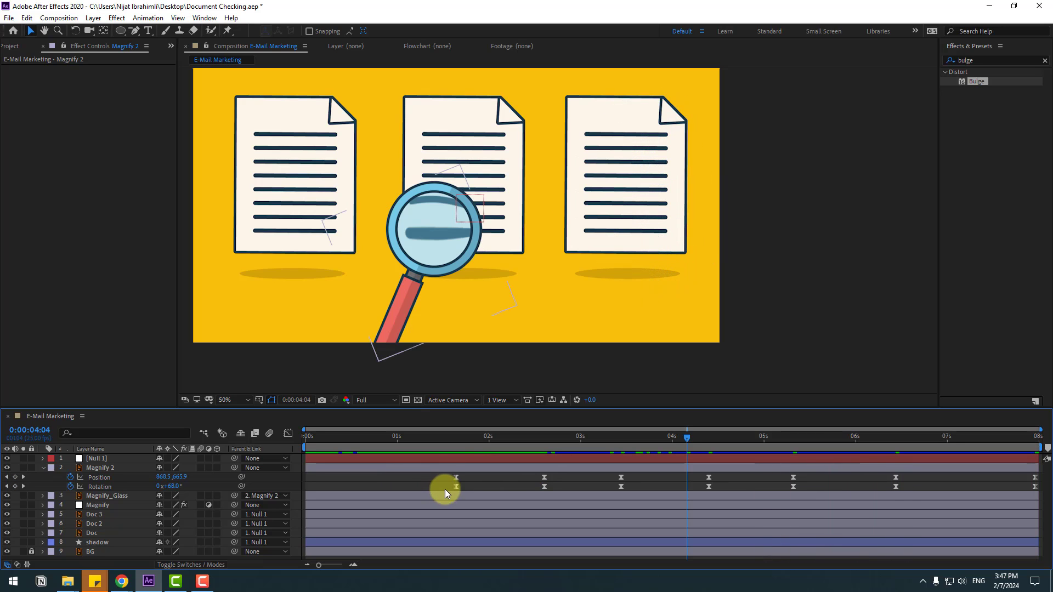
# Lengthen the outgoing easing of Magnify 2's intermediate Position keyframes in the speed graph, preview the motion, and collapse the layer's properties
pyautogui.moveTo(445, 472); pyautogui.dragTo(1039, 477)
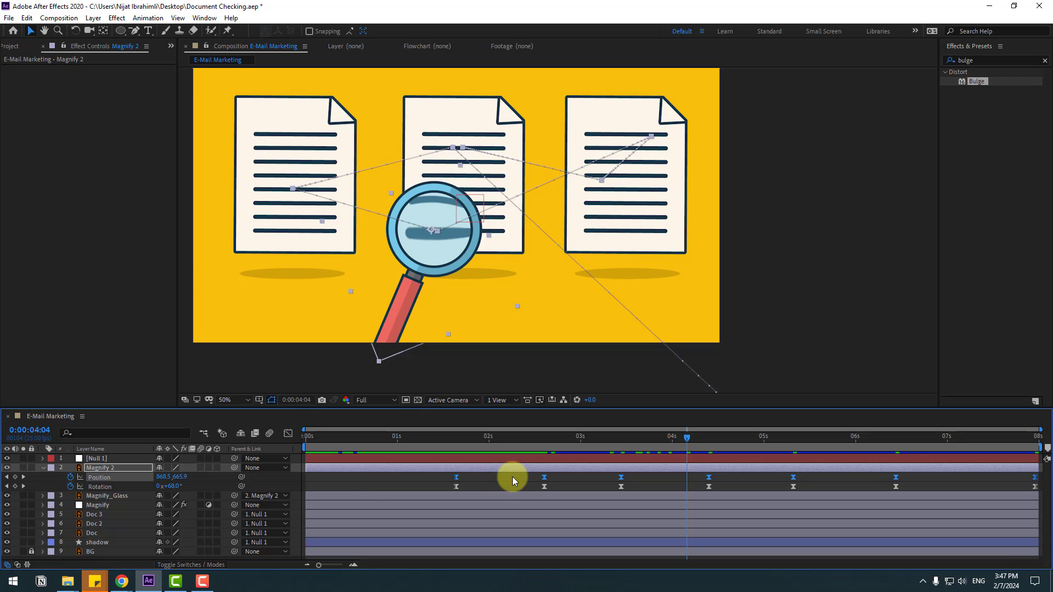
pyautogui.click(288, 434)
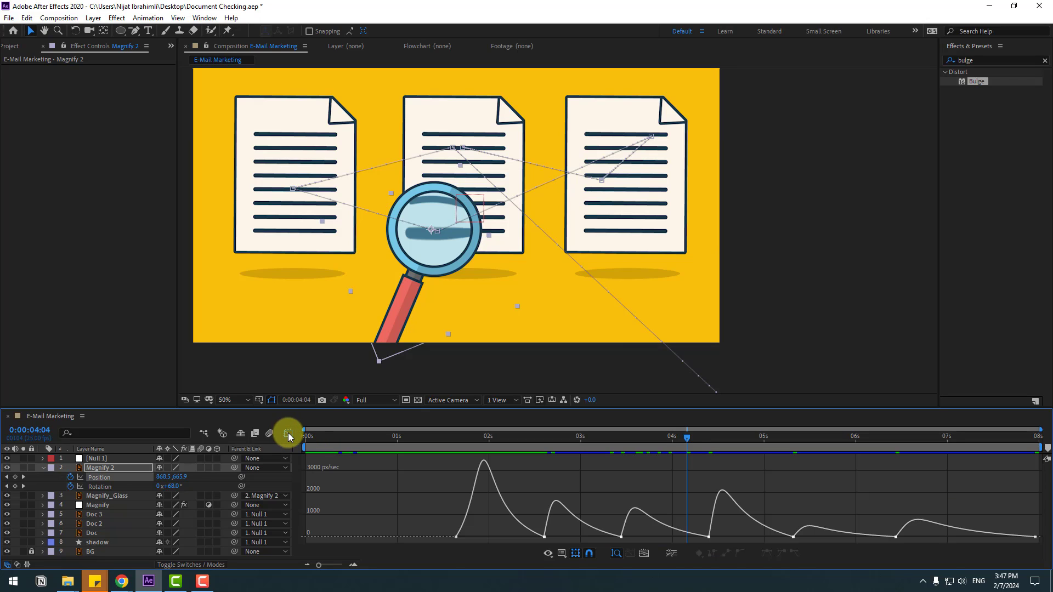
pyautogui.moveTo(954, 510); pyautogui.dragTo(568, 537)
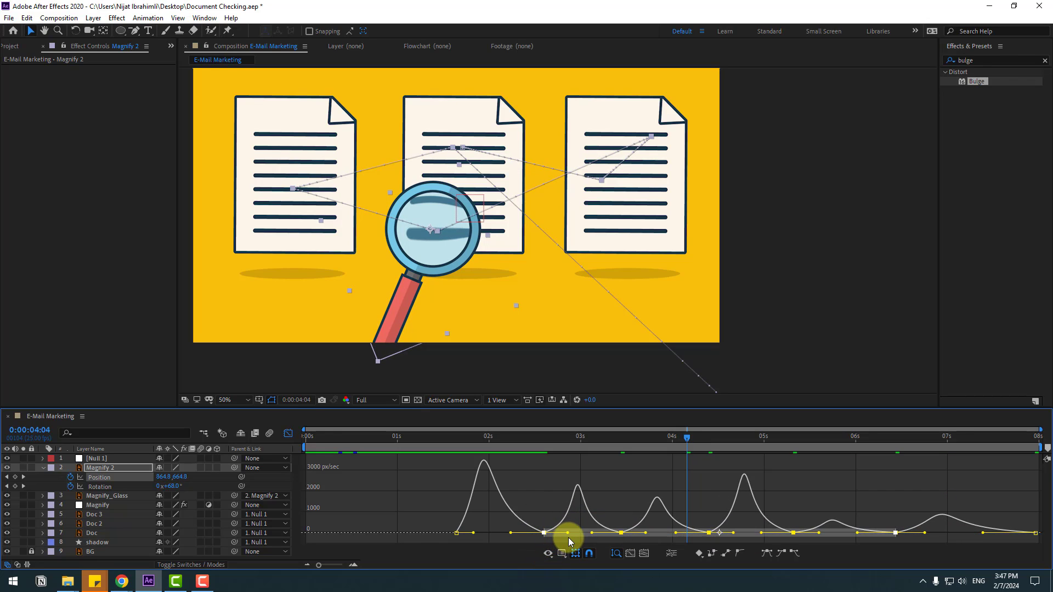
pyautogui.press('space')
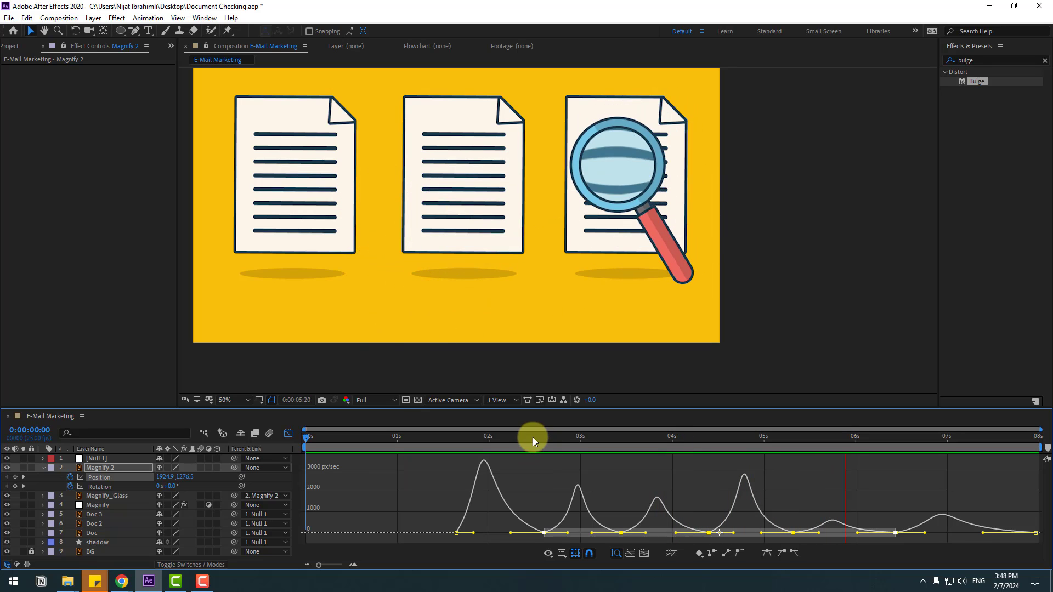
pyautogui.click(508, 437)
pyautogui.click(288, 433)
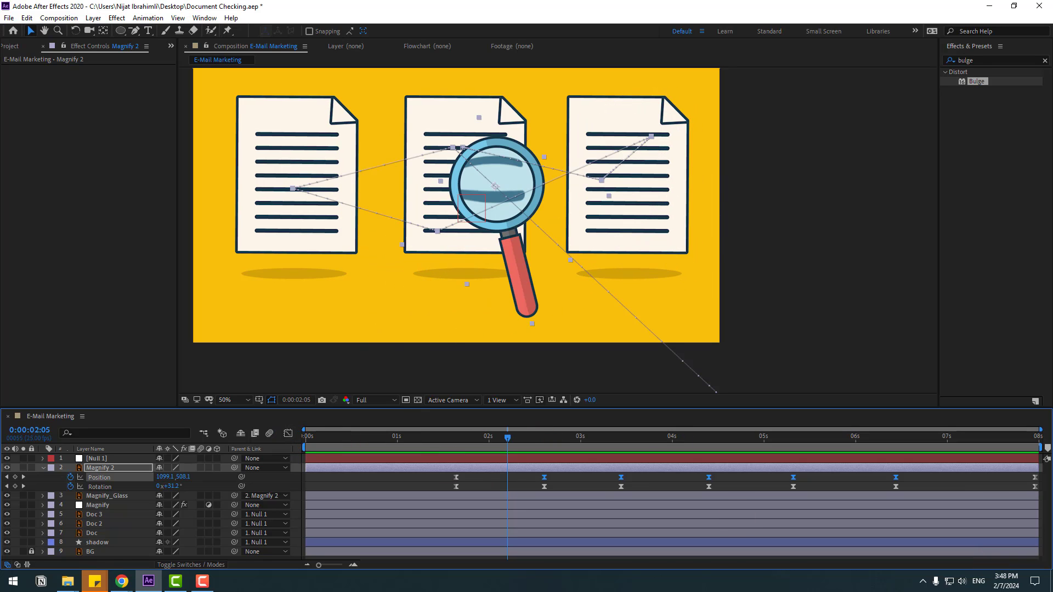
pyautogui.click(288, 491)
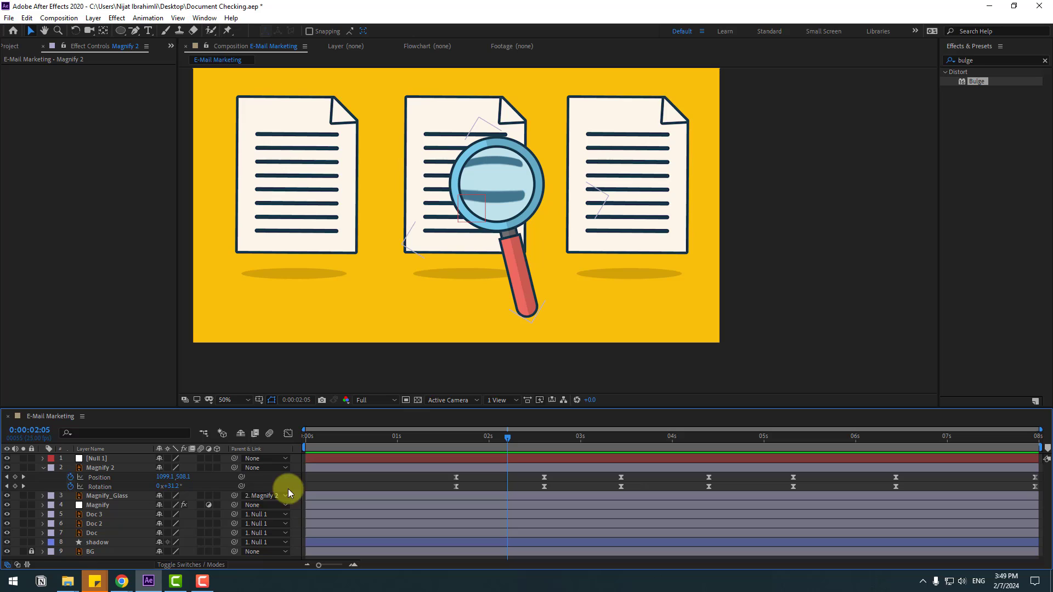
pyautogui.click(43, 468)
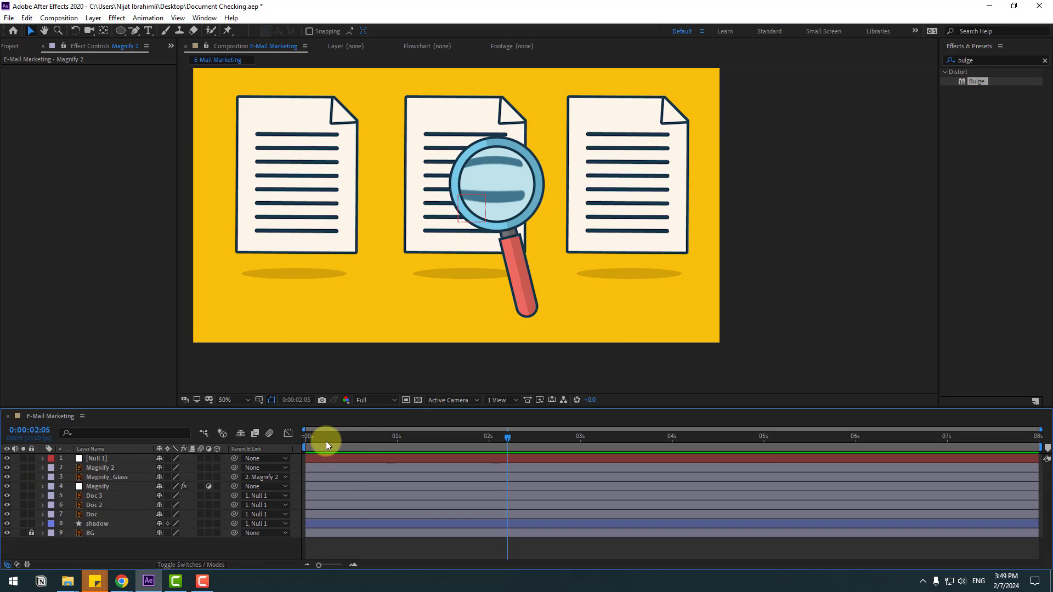
# Keyframe Doc 2's Scale at 100% at 0:00:01:24 and 116% at 0:00:02:06
pyautogui.moveTo(326, 441); pyautogui.dragTo(488, 373)
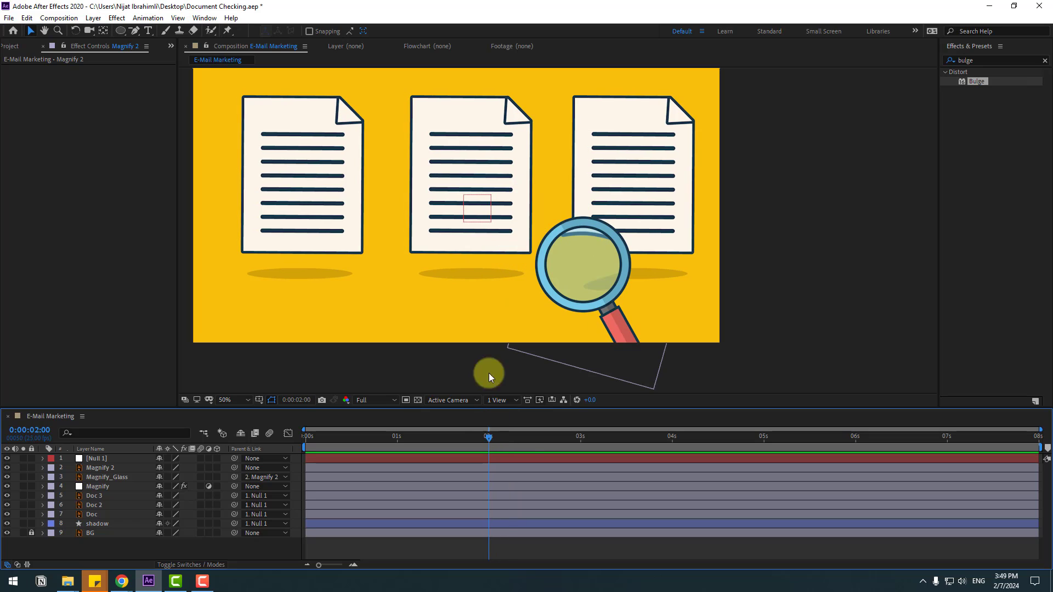
pyautogui.click(456, 116)
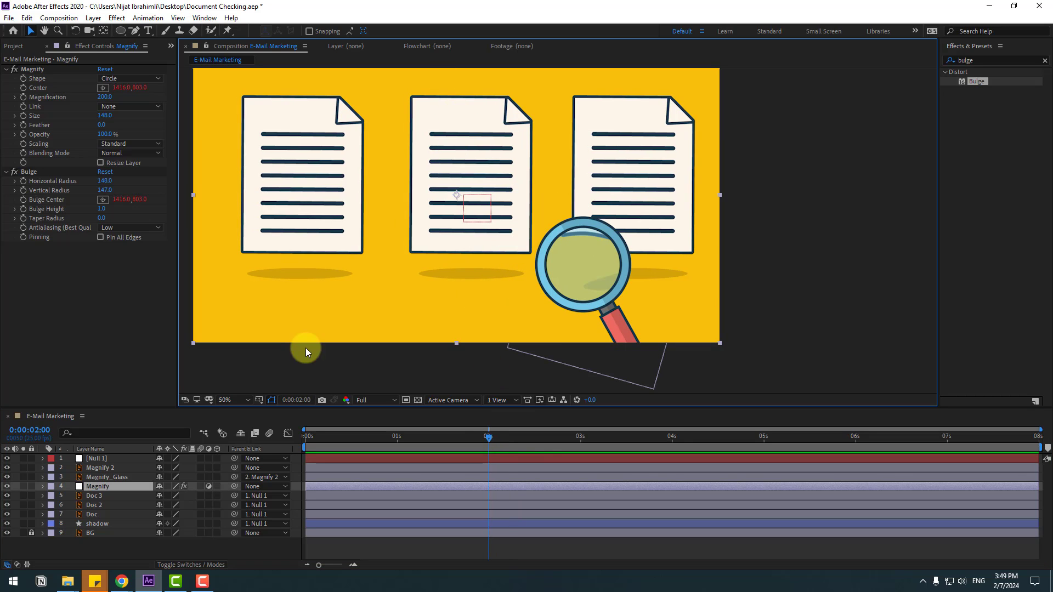
pyautogui.click(100, 506)
pyautogui.moveTo(485, 437); pyautogui.dragTo(511, 438)
pyautogui.press('s')
pyautogui.click(71, 515)
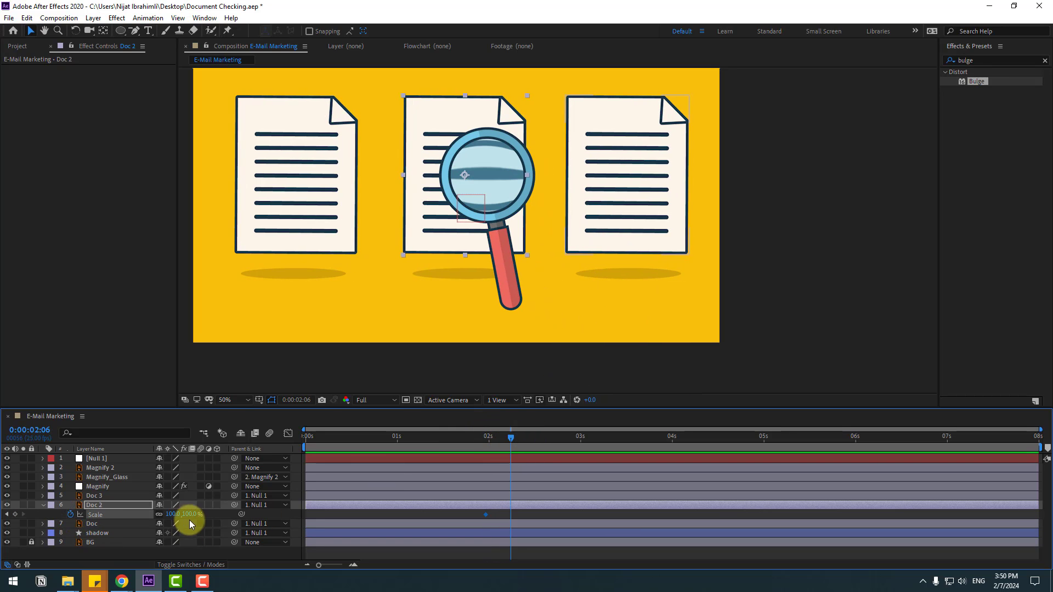
pyautogui.moveTo(173, 514); pyautogui.dragTo(181, 514)
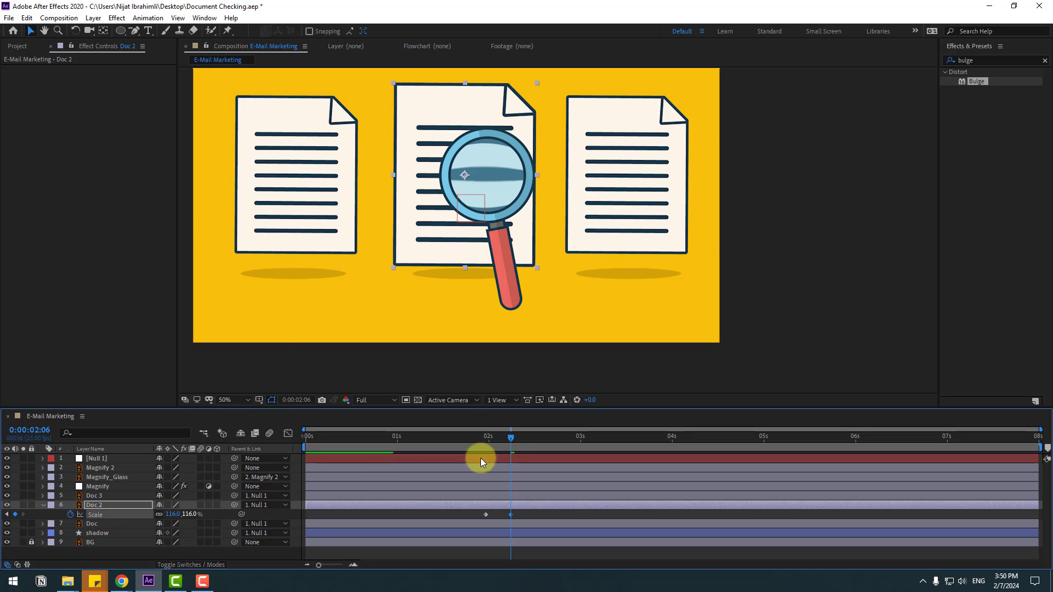
# Move Doc 2's second Scale keyframe to about 0:00:02:08 and apply Easy Ease to both Scale keyframes
pyautogui.moveTo(509, 515); pyautogui.dragTo(535, 517)
pyautogui.rightClick(486, 515)
pyautogui.moveTo(496, 509)
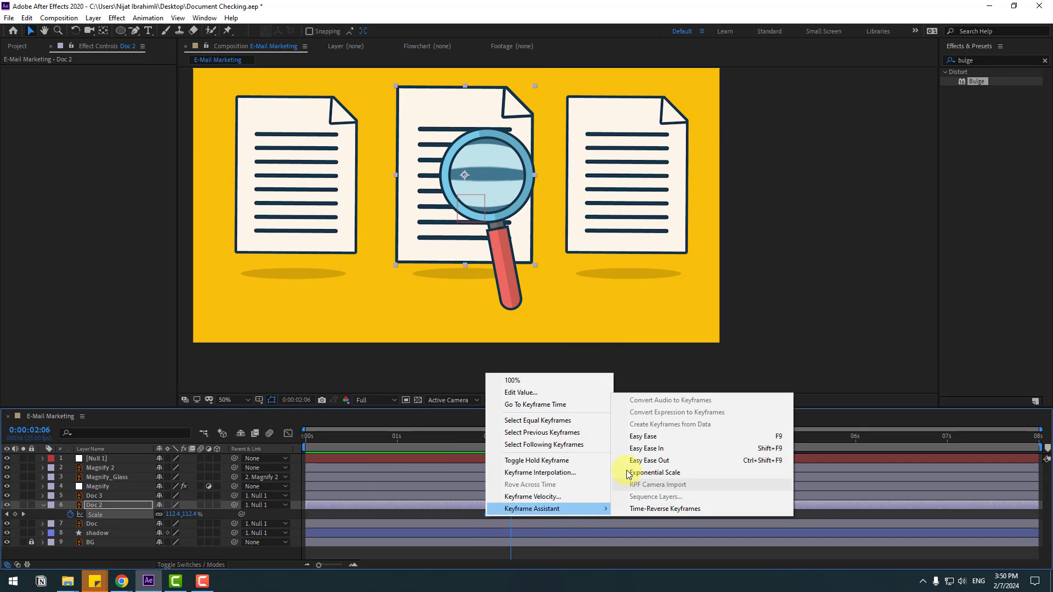
pyautogui.click(627, 440)
# Start the work area at about 0:00:01:19 and move Doc 2's first Scale keyframe to about 0:00:01:22, previewing the enlargement
pyautogui.moveTo(493, 442); pyautogui.dragTo(436, 435)
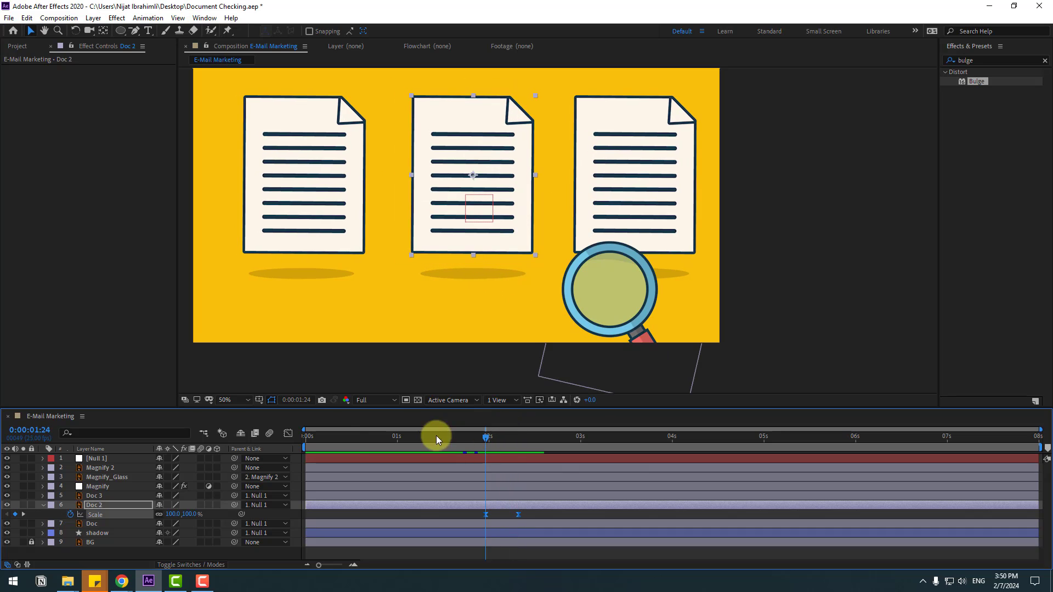
pyautogui.press('space')
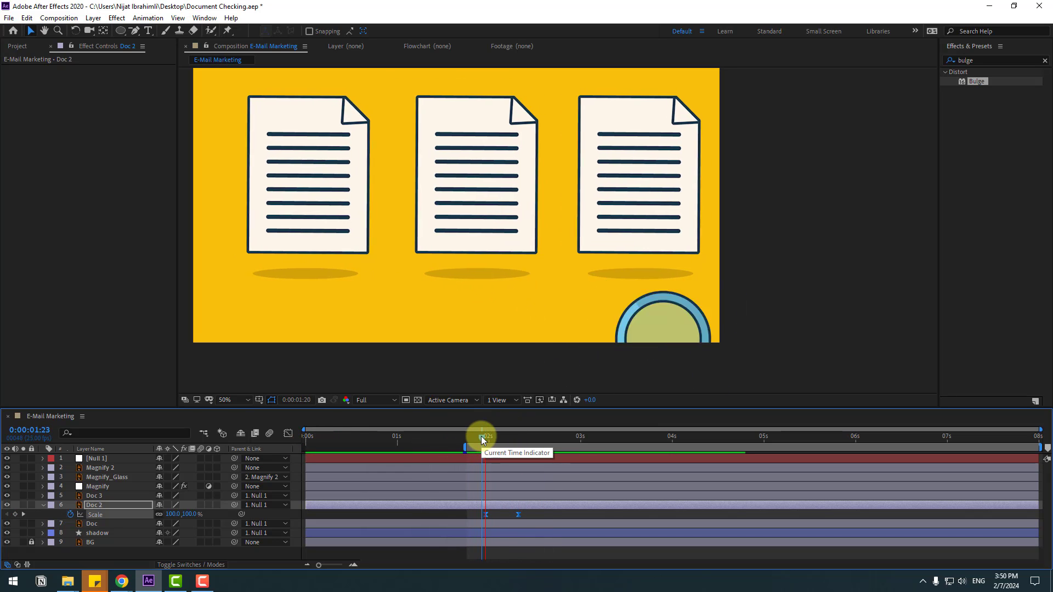
pyautogui.click(481, 436)
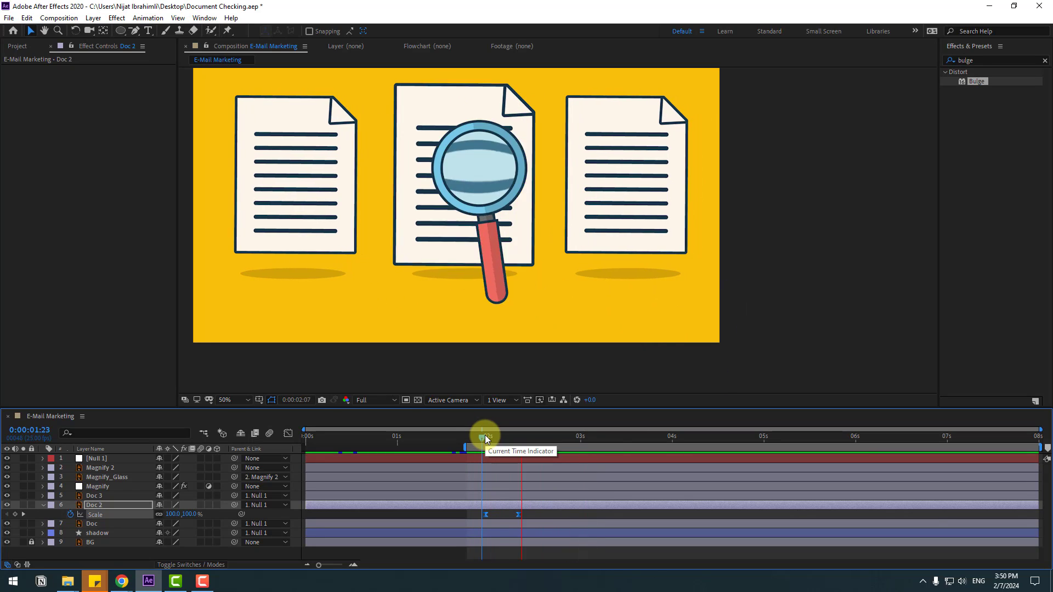
pyautogui.press('space')
pyautogui.click(487, 514)
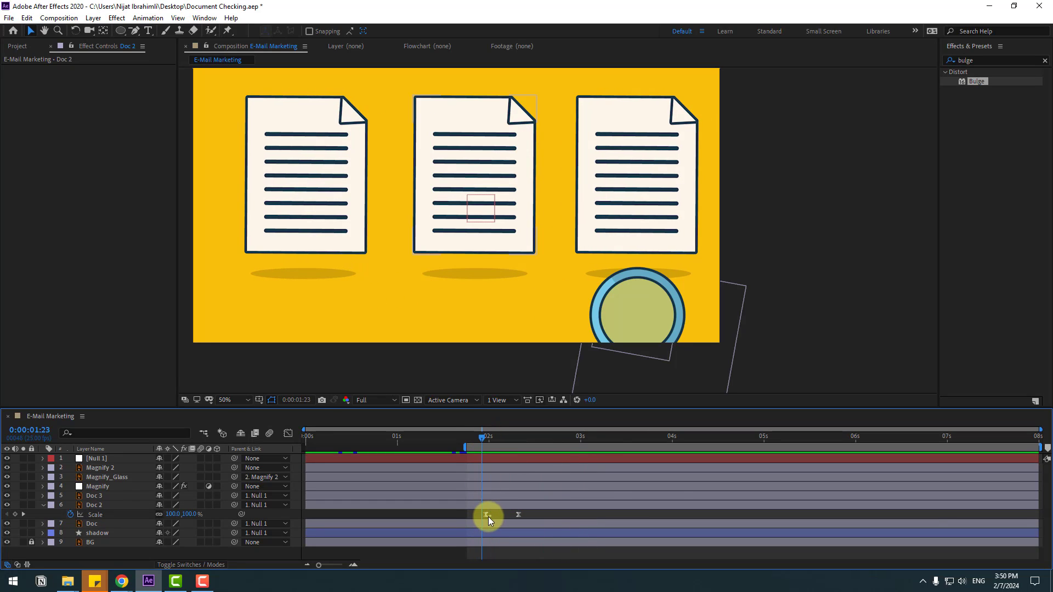
pyautogui.moveTo(485, 515); pyautogui.dragTo(477, 516)
pyautogui.press('space')
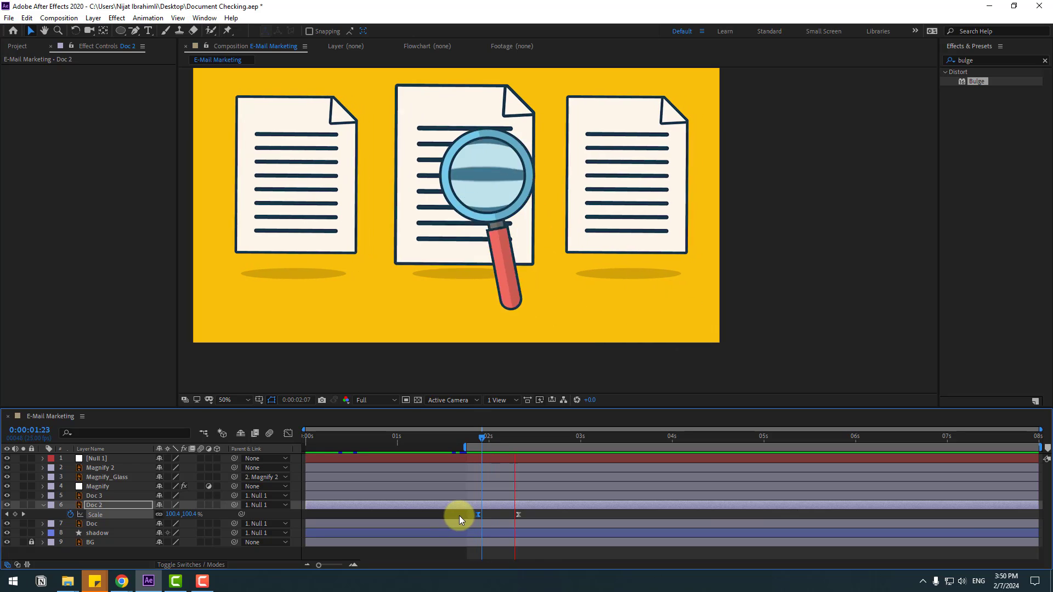
# Keyframe the Doc layer's Scale at 100% at 0:00:02:22 and 115% at 0:00:03:06
pyautogui.moveTo(508, 438); pyautogui.dragTo(568, 439)
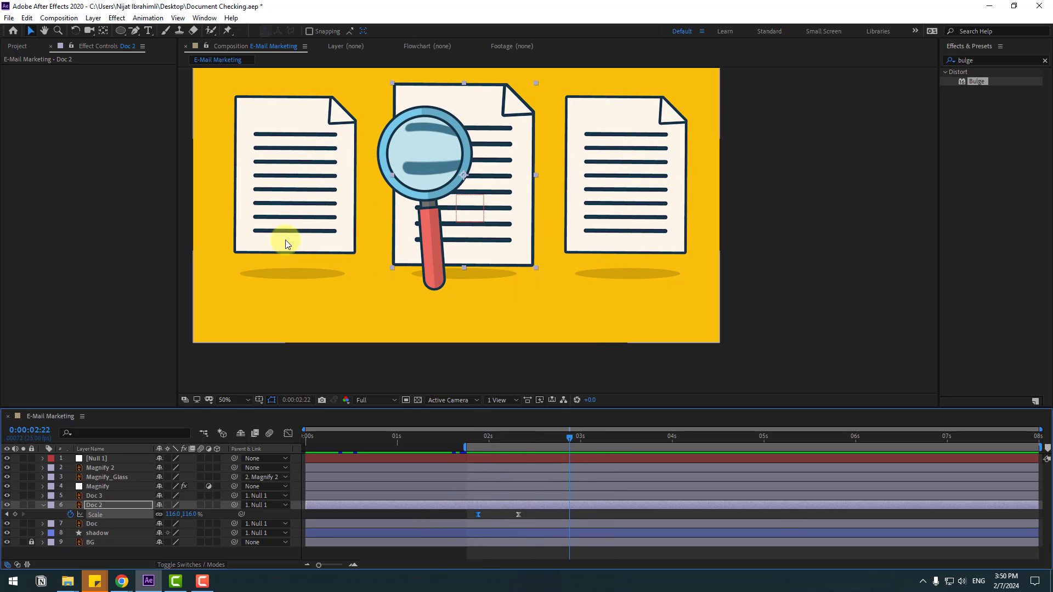
pyautogui.click(90, 495)
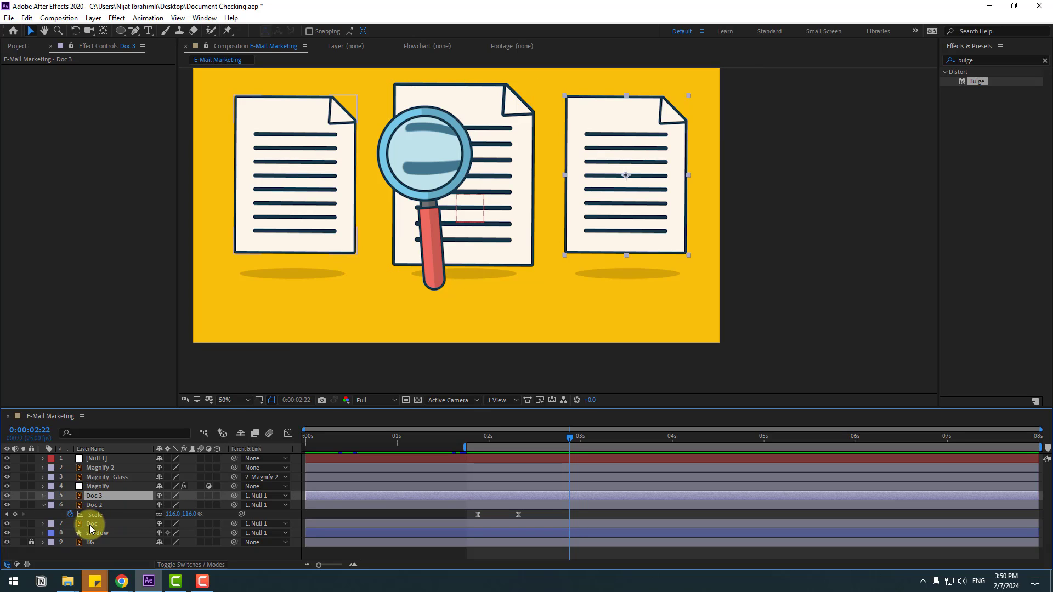
pyautogui.click(90, 523)
pyautogui.press('s')
pyautogui.click(70, 533)
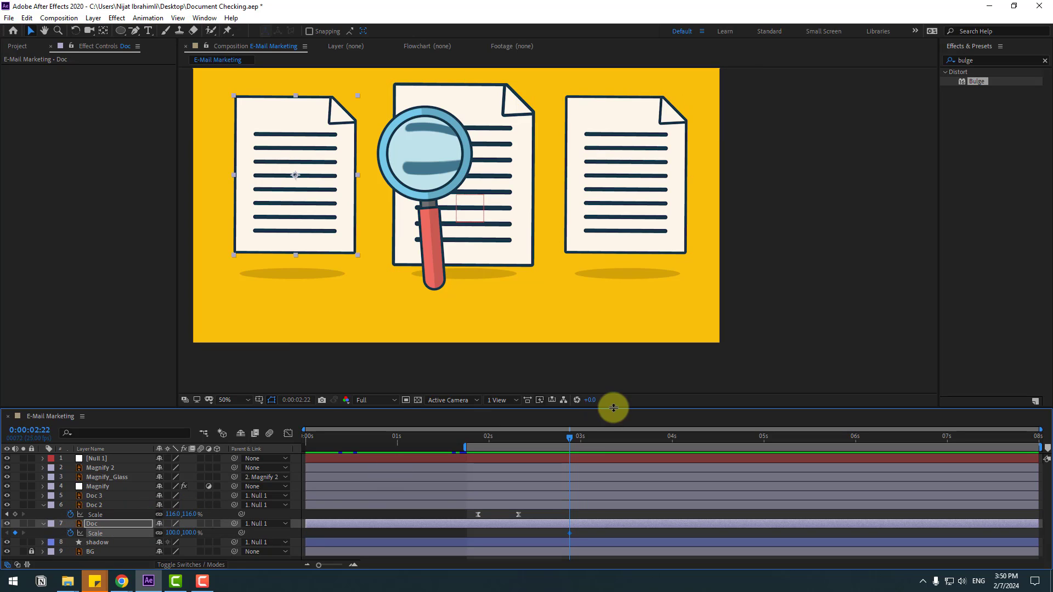
pyautogui.moveTo(588, 439); pyautogui.dragTo(601, 436)
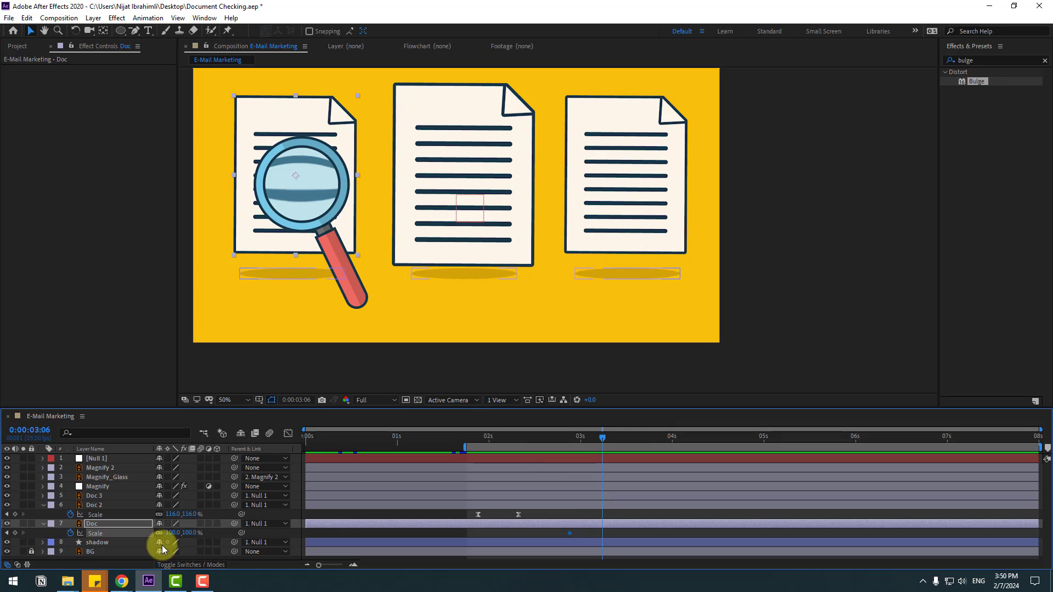
pyautogui.moveTo(170, 537); pyautogui.dragTo(191, 548)
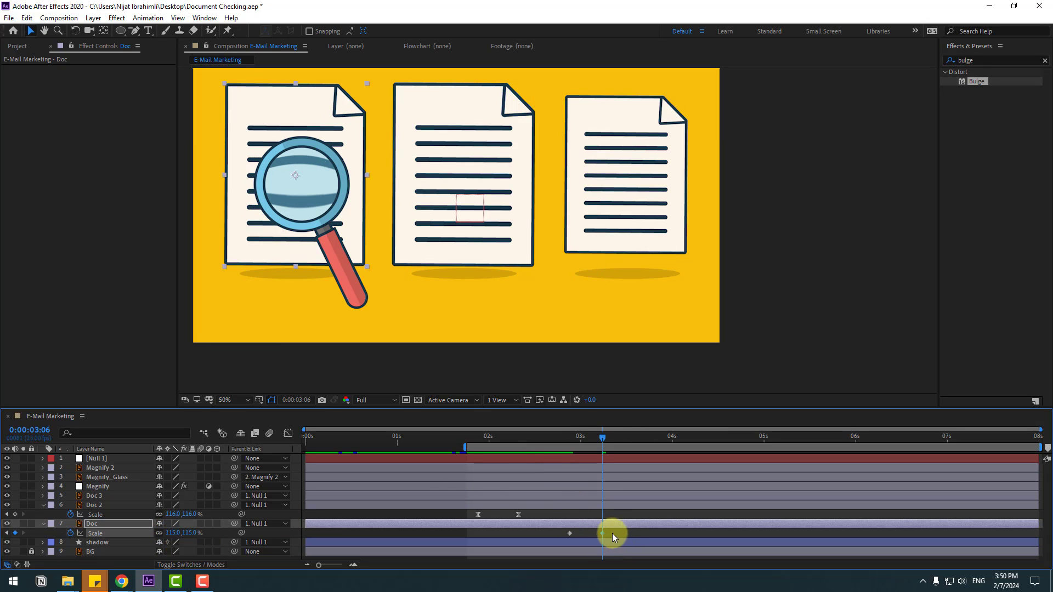
# Apply Easy Ease to both Scale keyframes of the Doc layer
pyautogui.moveTo(612, 531); pyautogui.dragTo(568, 535)
pyautogui.rightClick(569, 534)
pyautogui.moveTo(631, 460)
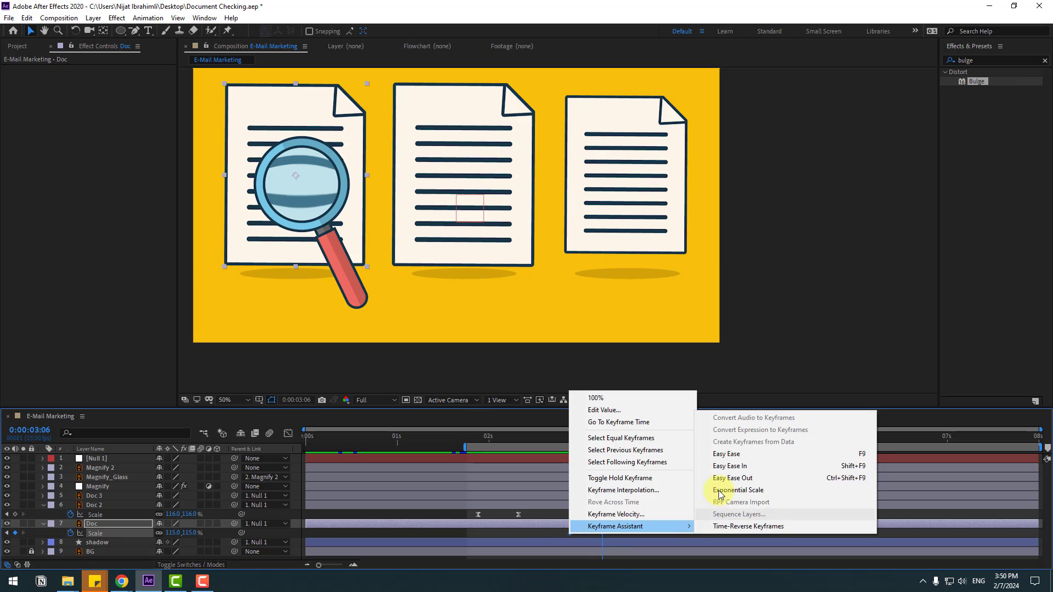
pyautogui.click(724, 454)
# Keyframe Doc 2's Scale at 116% at 0:00:02:22, 100% at about 0:00:03:06 and 0:00:03:23, and enlarged again at about 0:00:04:06
pyautogui.click(558, 440)
pyautogui.moveTo(558, 439)
pyautogui.mouseDown()
pyautogui.moveTo(647, 433)
pyautogui.moveTo(570, 437)
pyautogui.mouseUp()
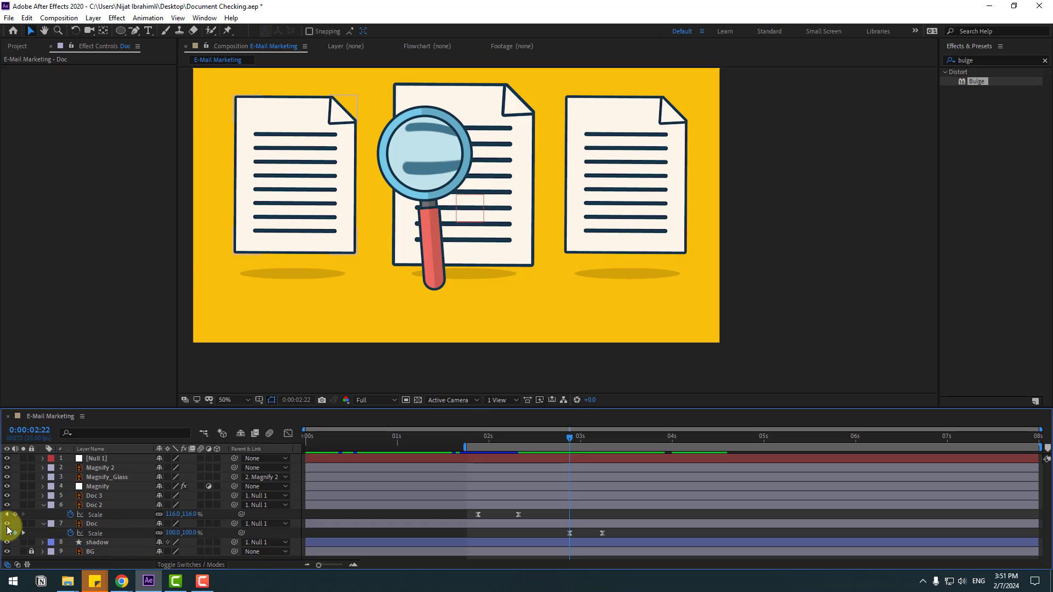
pyautogui.click(14, 515)
pyautogui.click(281, 506)
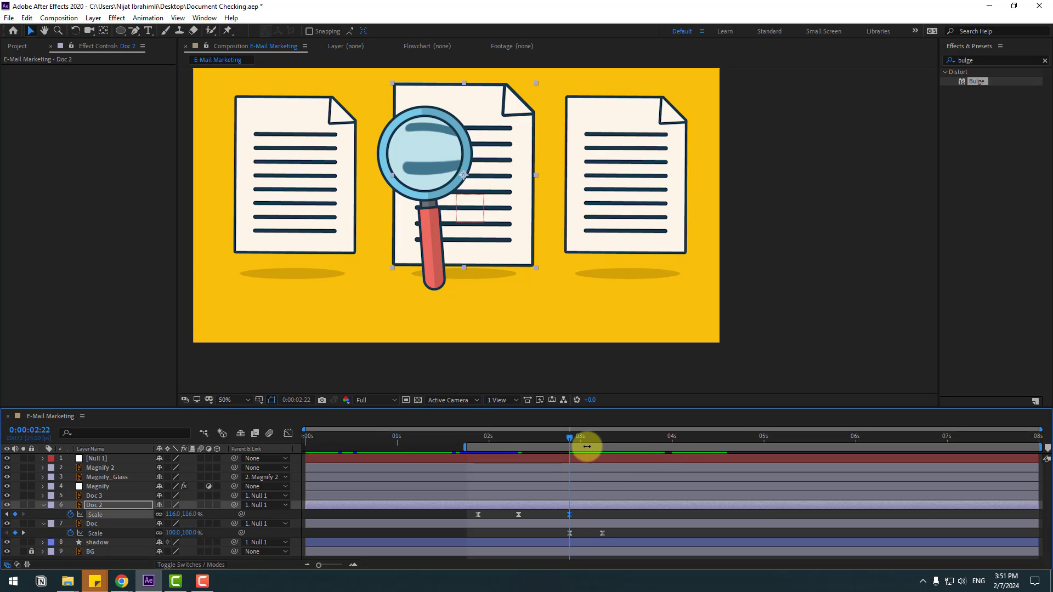
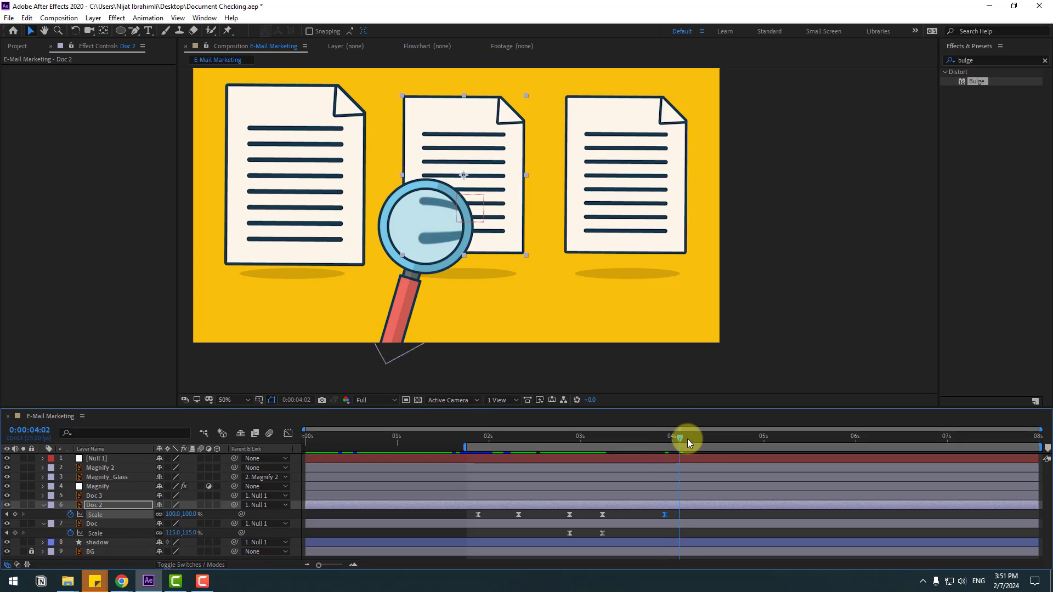
pyautogui.click(173, 514)
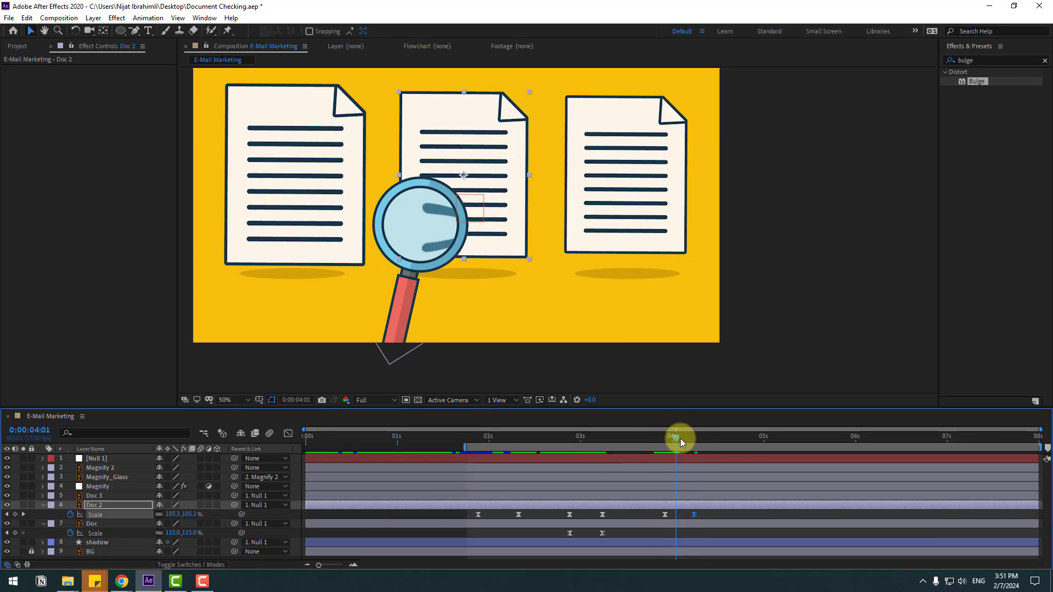
# Preview the motion, then keyframe Doc 3's Scale at 100% at 0:00:04:19 and 115% at 0:00:05:03
pyautogui.press('space')
pyautogui.press('space')
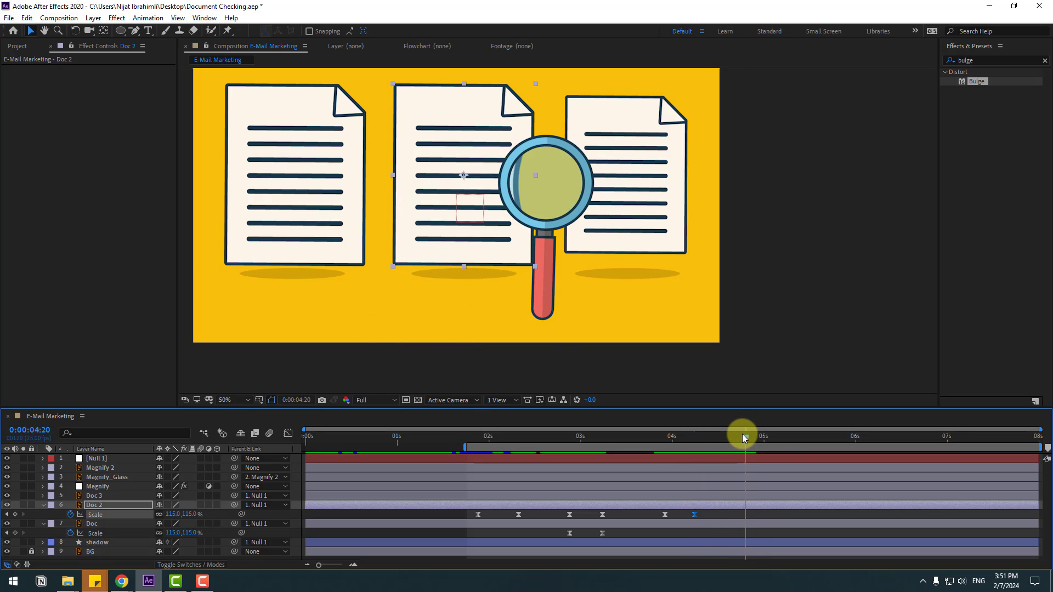
pyautogui.click(94, 497)
pyautogui.press('s')
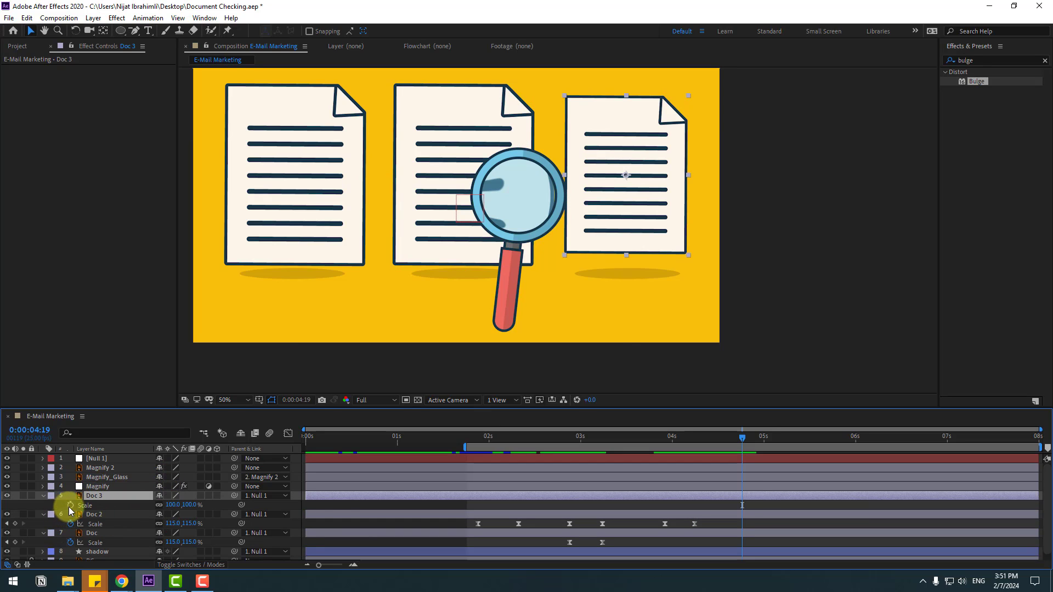
pyautogui.click(70, 505)
pyautogui.click(775, 438)
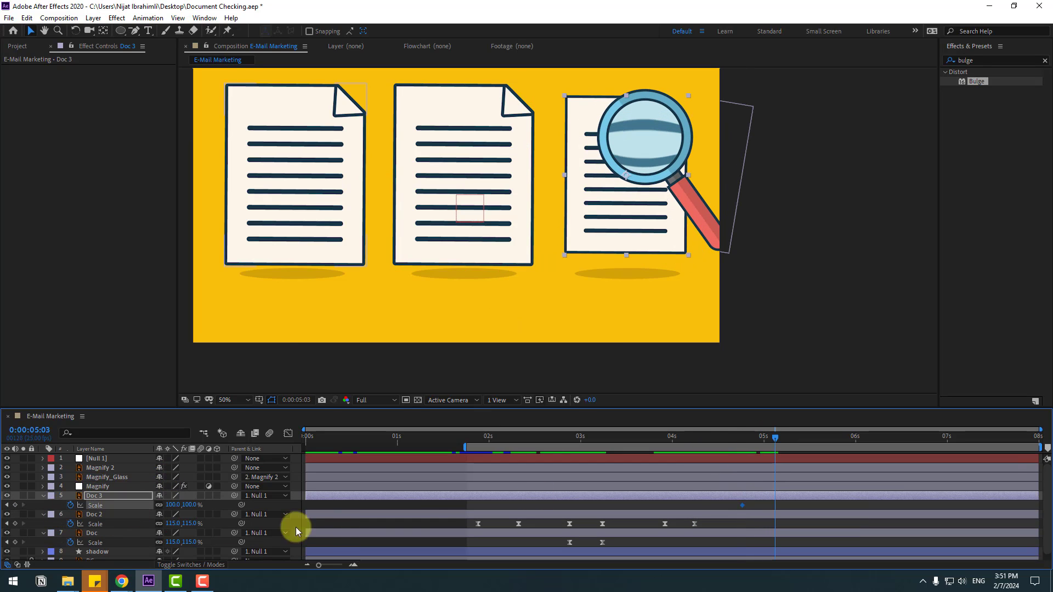
pyautogui.click(173, 505)
pyautogui.write('115')
pyautogui.click(782, 501)
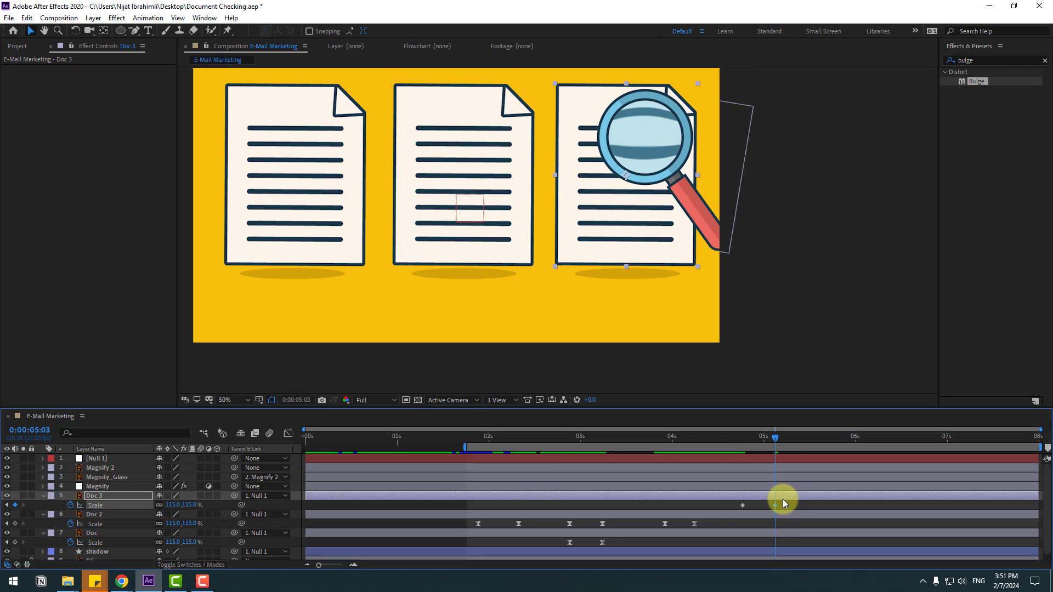
# Add a Scale keyframe to Doc 2 at 0:00:04:19 holding its current size and set 100% at 0:00:05:03
pyautogui.moveTo(729, 443); pyautogui.dragTo(742, 440)
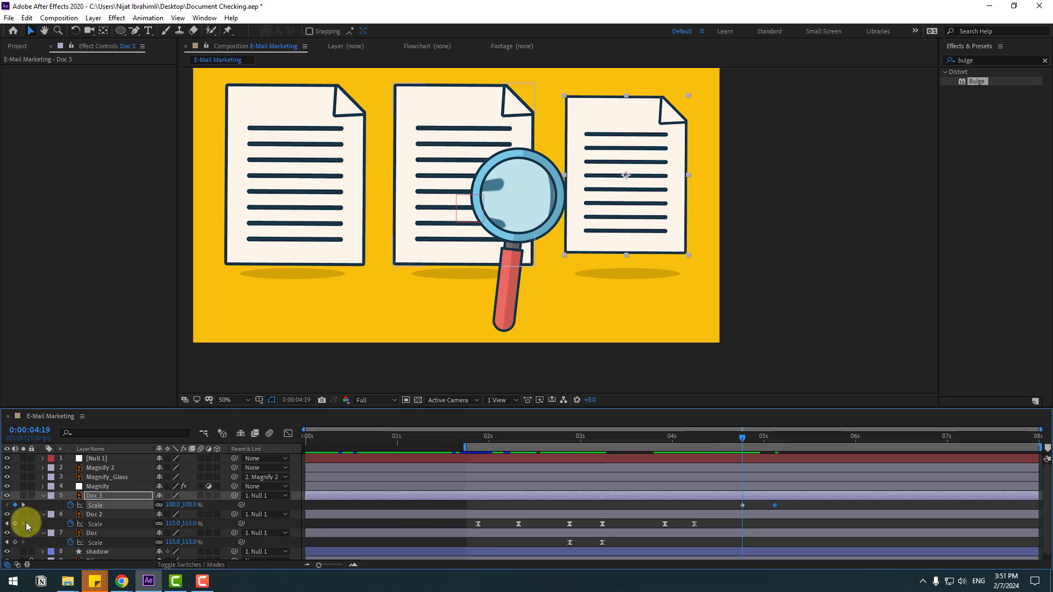
pyautogui.click(15, 525)
pyautogui.moveTo(753, 439); pyautogui.dragTo(776, 442)
pyautogui.click(173, 524)
pyautogui.write('100')
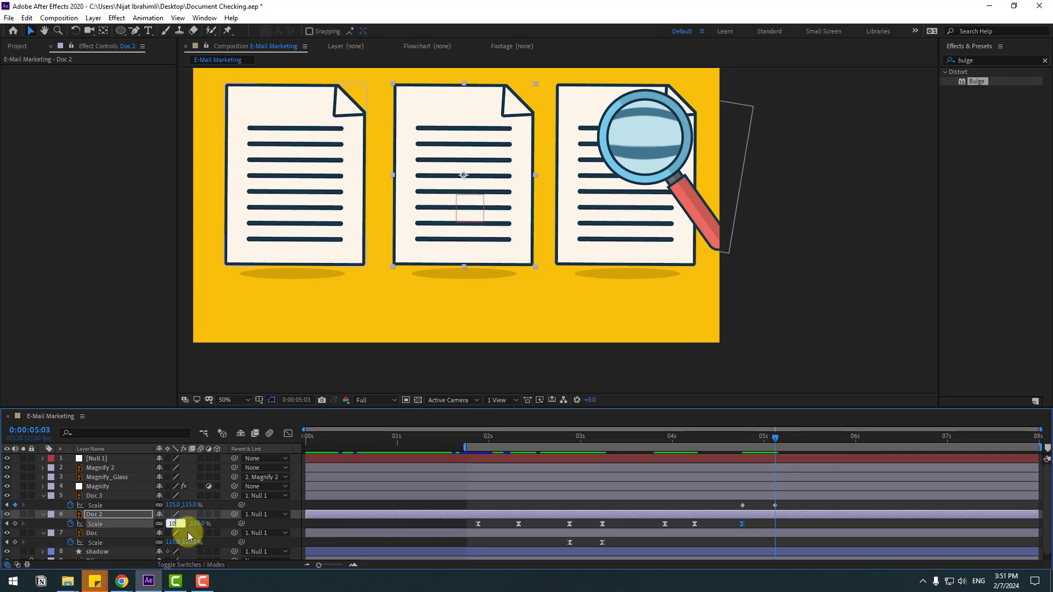
pyautogui.press('Return')
# Apply Easy Ease to both Scale keyframes of Doc 3
pyautogui.click(779, 496)
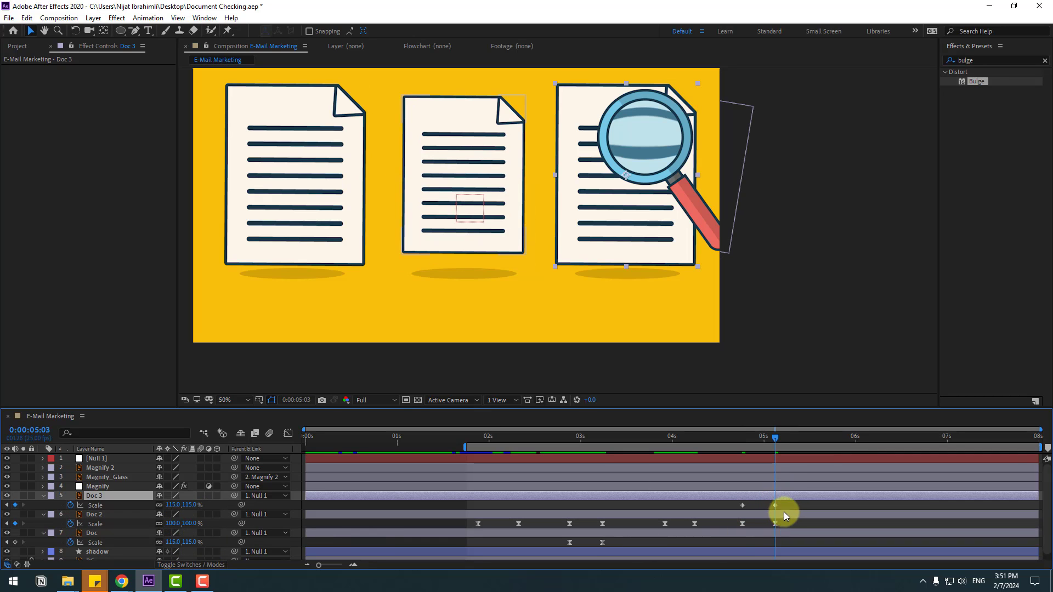
pyautogui.rightClick(742, 505)
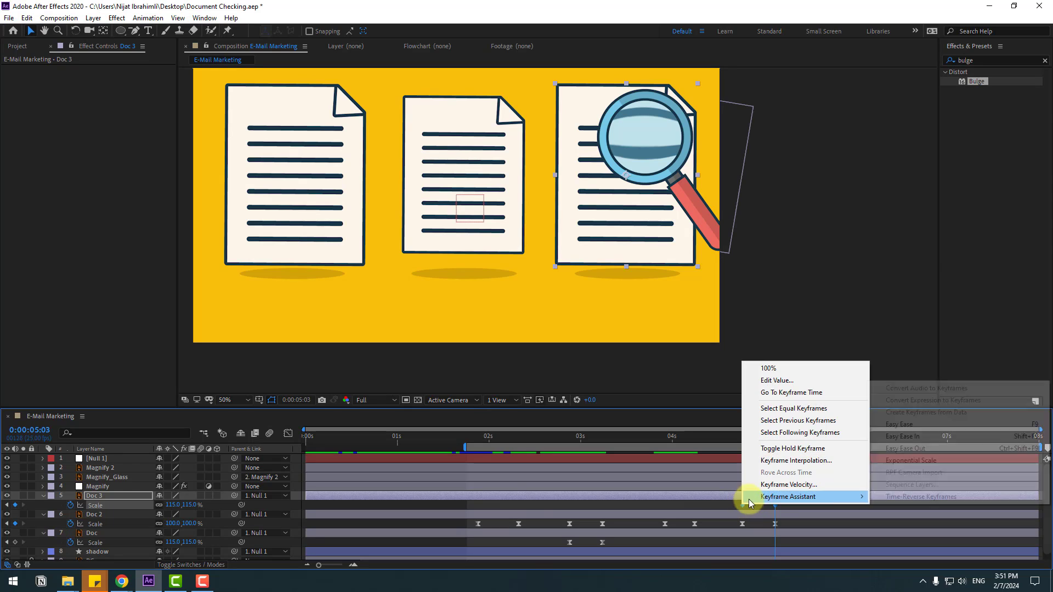
pyautogui.moveTo(749, 497)
pyautogui.click(902, 436)
# Add a Scale keyframe to Doc 3 at 0:00:06:20 holding its enlarged size and set 100% at 0:00:07:04
pyautogui.moveTo(775, 435); pyautogui.dragTo(962, 440)
pyautogui.click(135, 506)
pyautogui.click(14, 505)
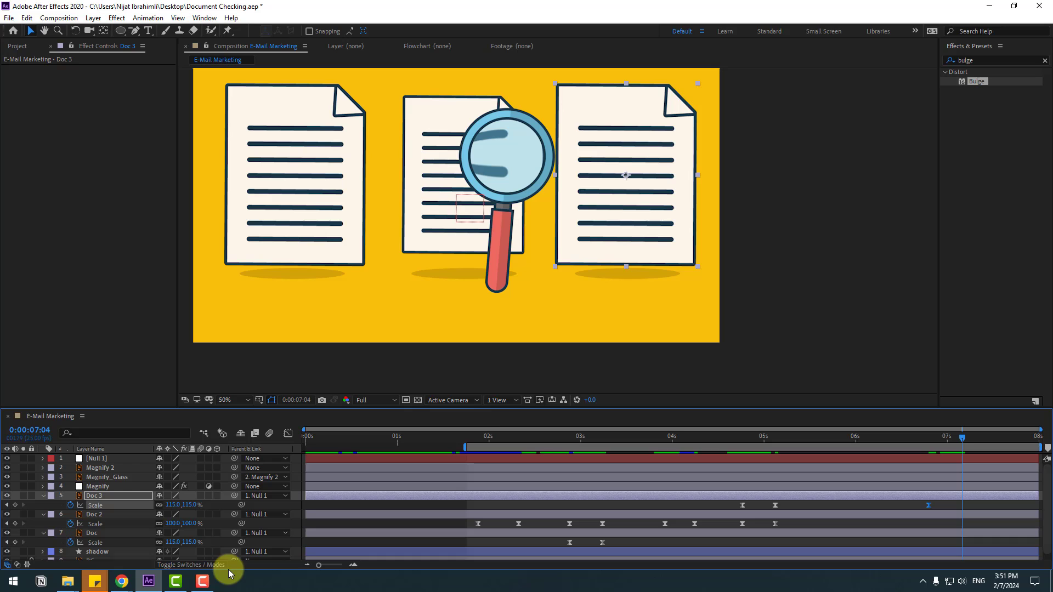
pyautogui.click(184, 507)
pyautogui.write('100')
pyautogui.press('Return')
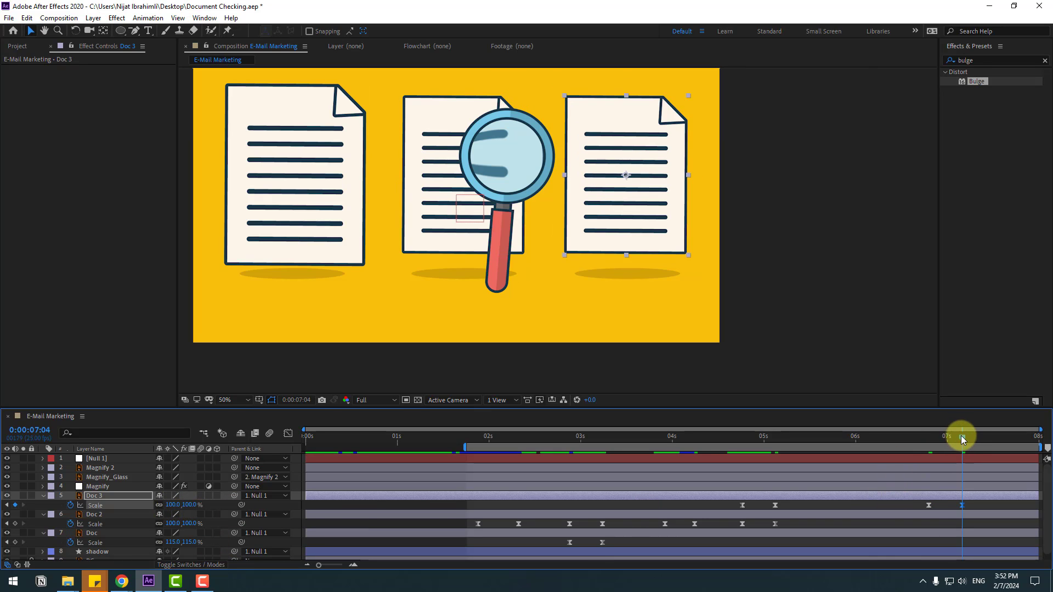
# Keyframe Doc 2's Scale at 100% at 0:00:06:20 and 115% at 0:00:07:04
pyautogui.moveTo(961, 435); pyautogui.dragTo(927, 439)
pyautogui.click(94, 514)
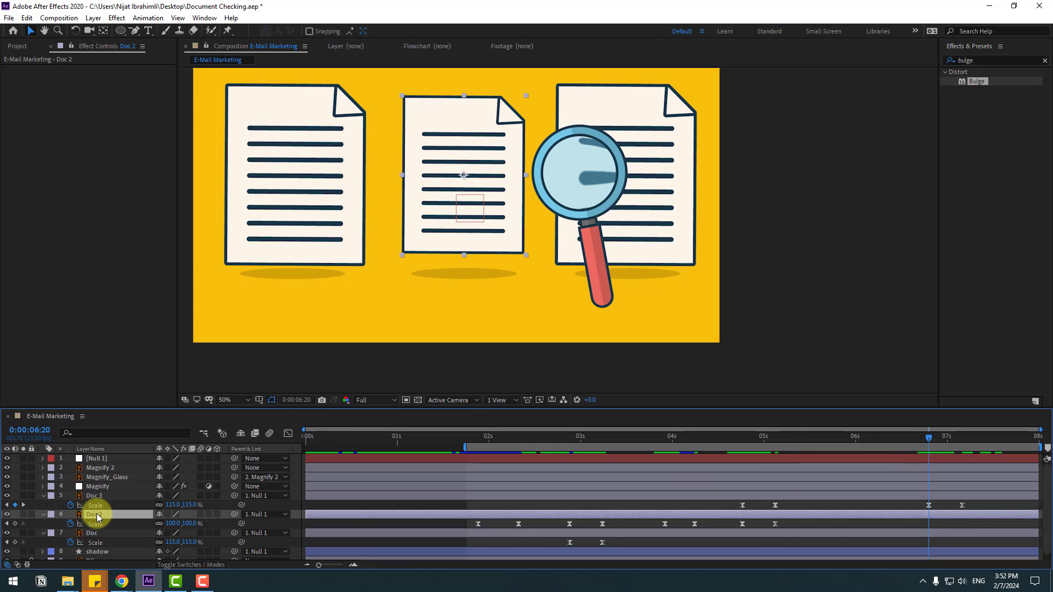
pyautogui.click(15, 524)
pyautogui.moveTo(943, 438); pyautogui.dragTo(961, 439)
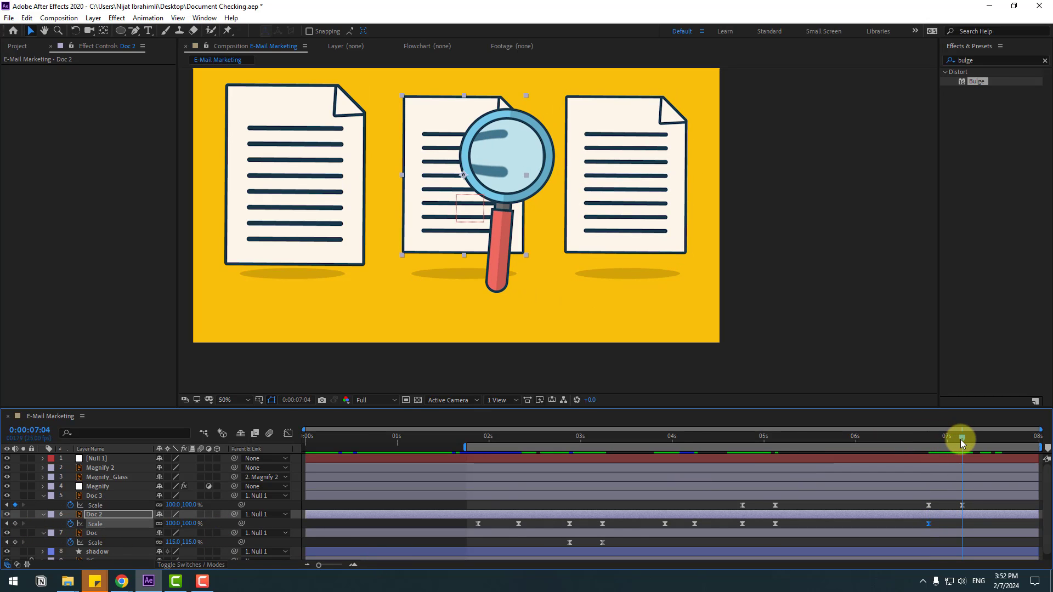
pyautogui.click(174, 523)
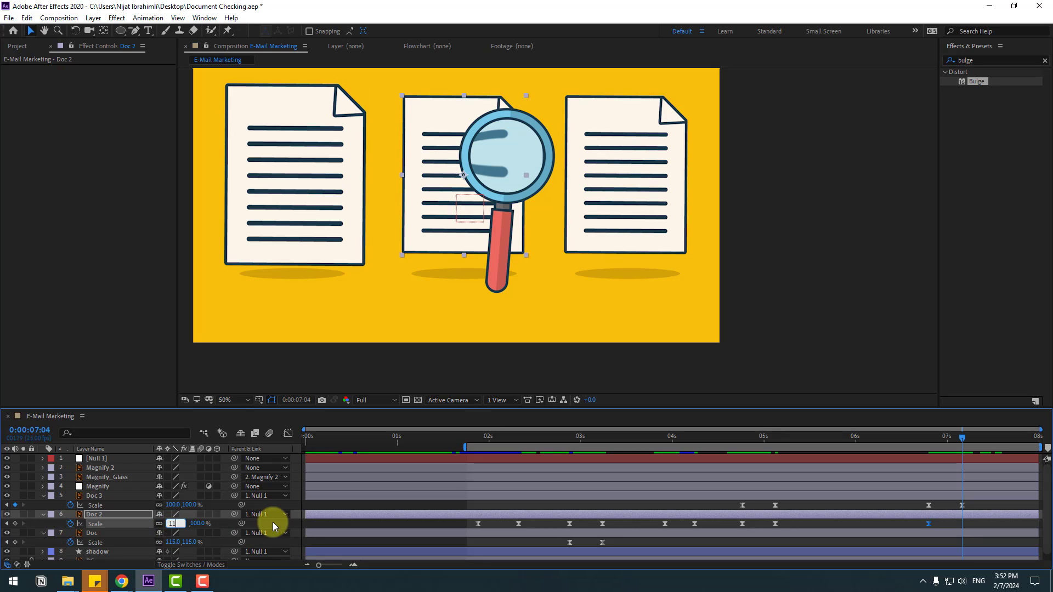
pyautogui.write('115')
pyautogui.press('Return')
# Shift Doc 2's last two Scale keyframes about two frames later and preview the animation
pyautogui.moveTo(906, 436); pyautogui.dragTo(977, 440)
pyautogui.press('j')
pyautogui.moveTo(962, 524); pyautogui.dragTo(939, 525)
pyautogui.moveTo(930, 436); pyautogui.dragTo(962, 438)
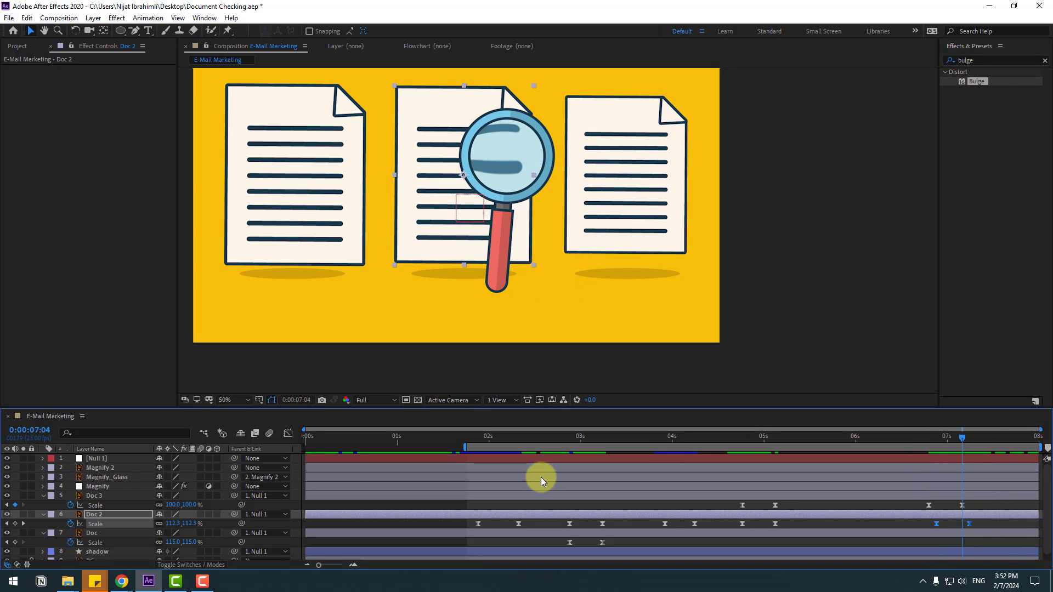
pyautogui.press('space')
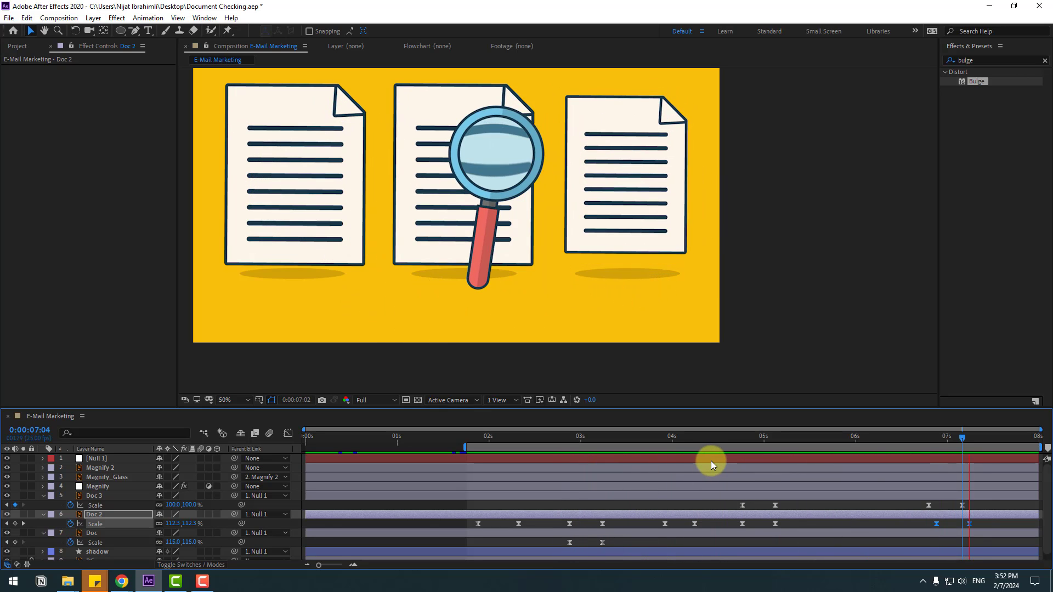
# Extend the work area back to the composition's start and collapse the Scale properties of Doc, Doc 2 and Doc 3
pyautogui.click(511, 436)
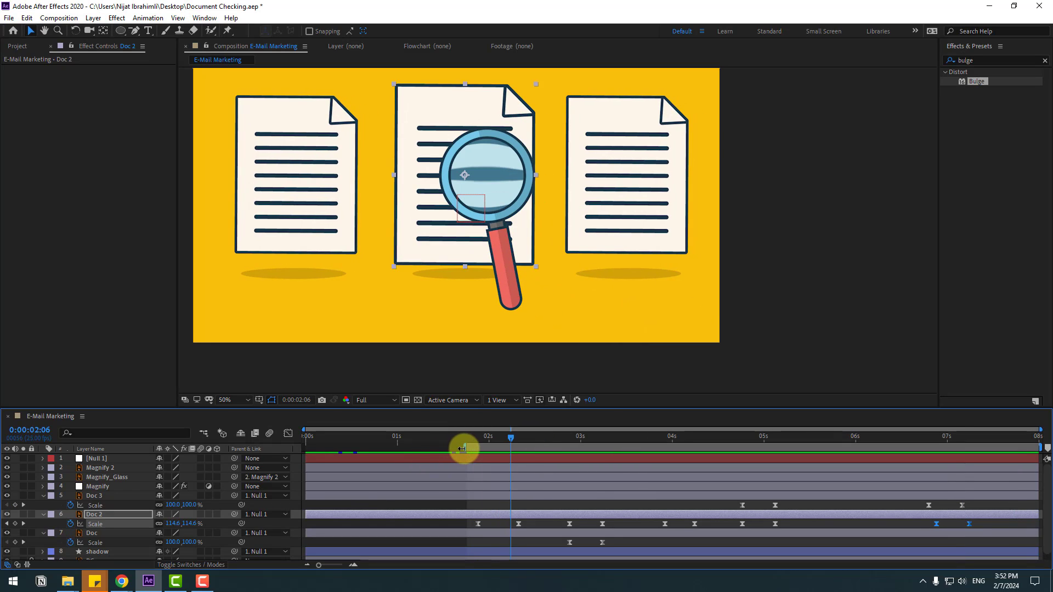
pyautogui.click(94, 496)
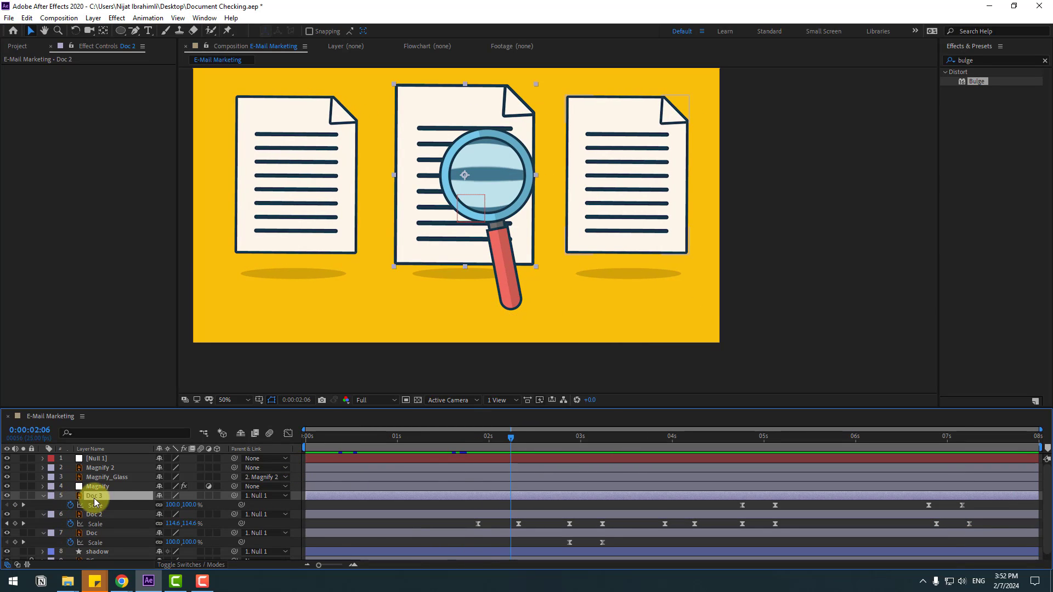
pyautogui.keyDown('shift'); pyautogui.click(98, 534); pyautogui.keyUp('shift')
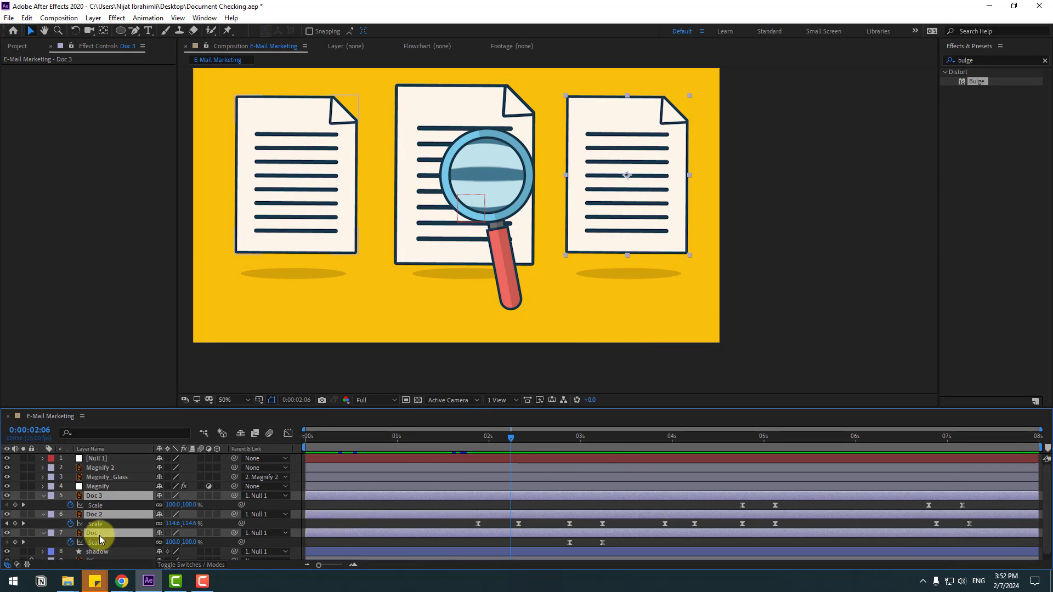
pyautogui.click(43, 496)
pyautogui.click(141, 543)
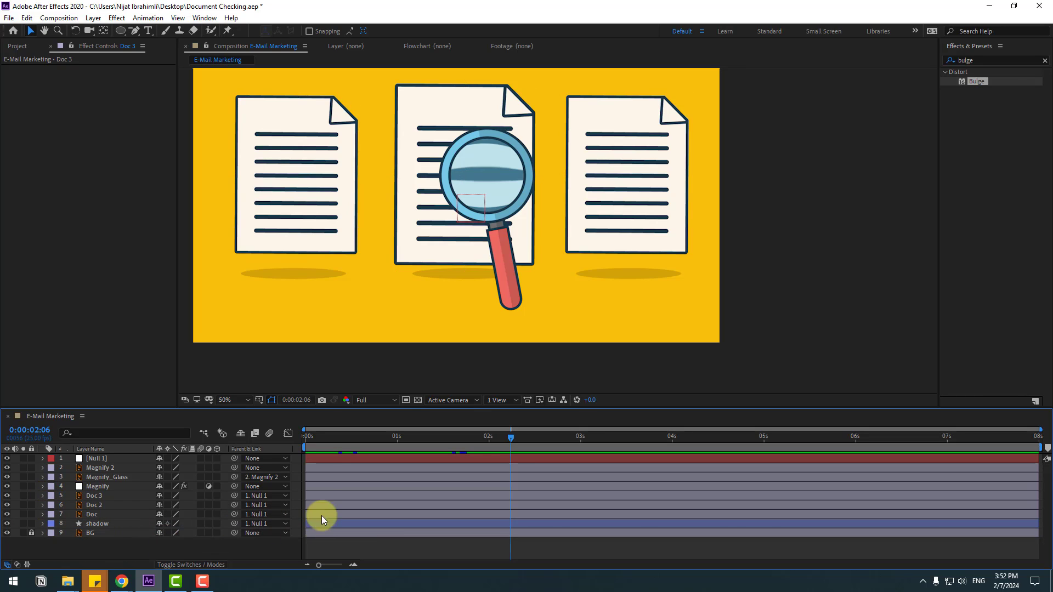
# Save the project and duplicate the shadow layer twice
pyautogui.click(115, 526)
pyautogui.click(114, 525)
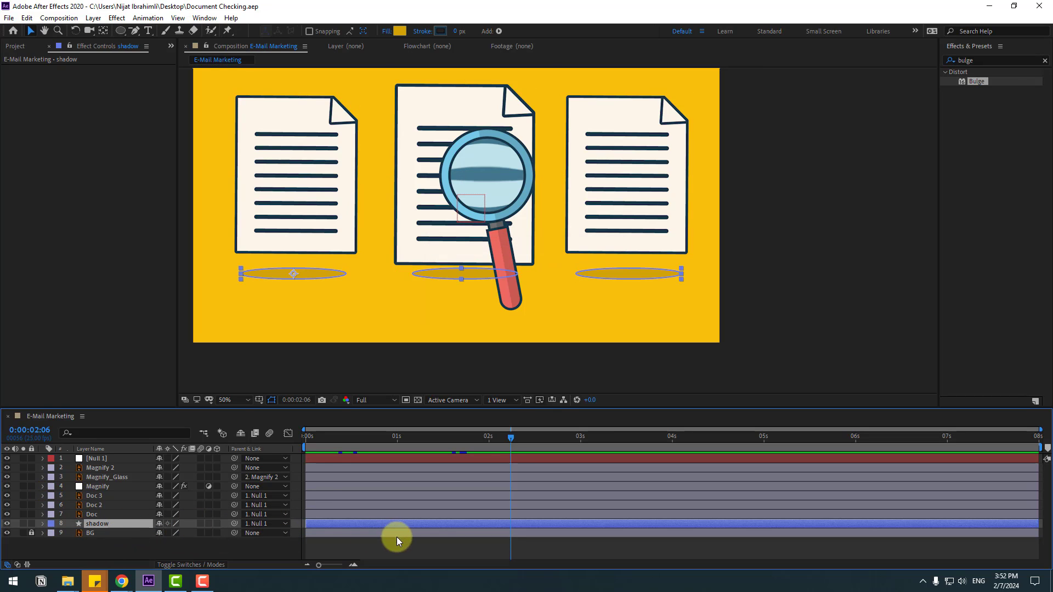
pyautogui.click(100, 525)
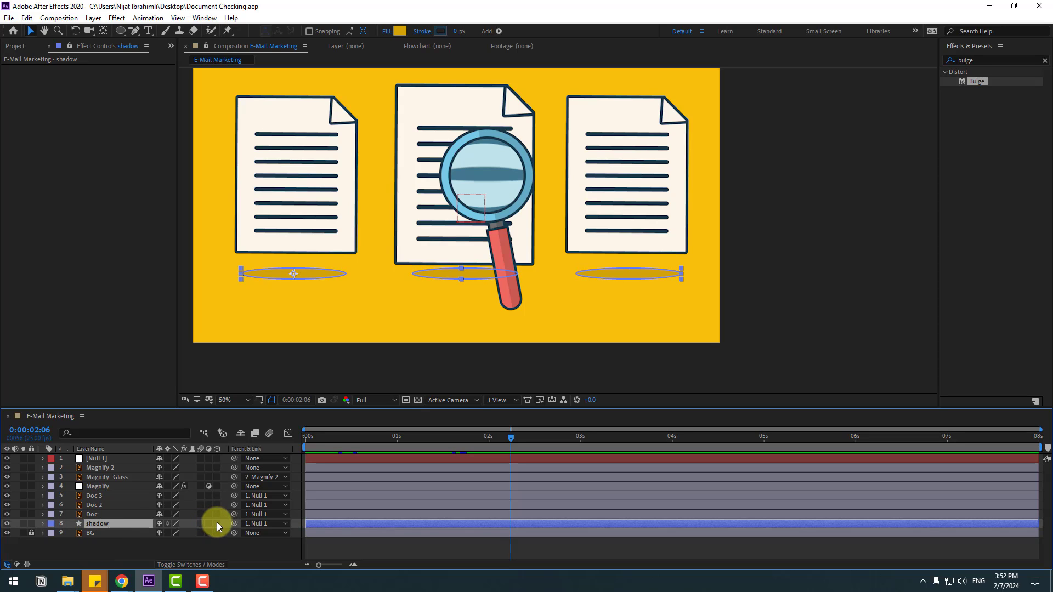
pyautogui.hotkey('ctrl', 'd')
pyautogui.hotkey('ctrl', 'd')
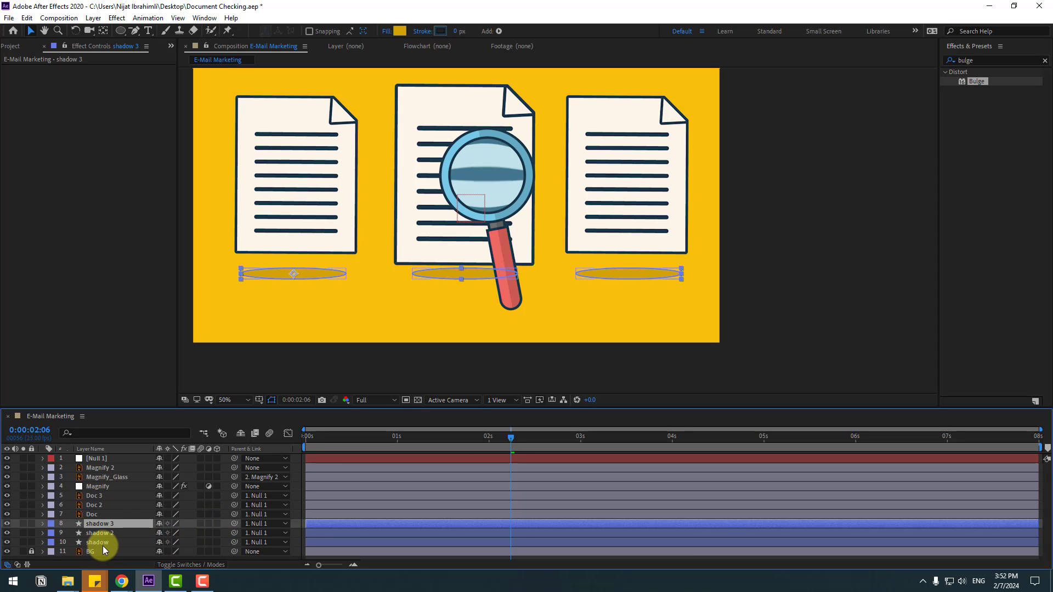
# Rename the shadow layers 1, 2 and 3, from the original at the bottom of the stack upward
pyautogui.click(103, 545)
pyautogui.press('Return')
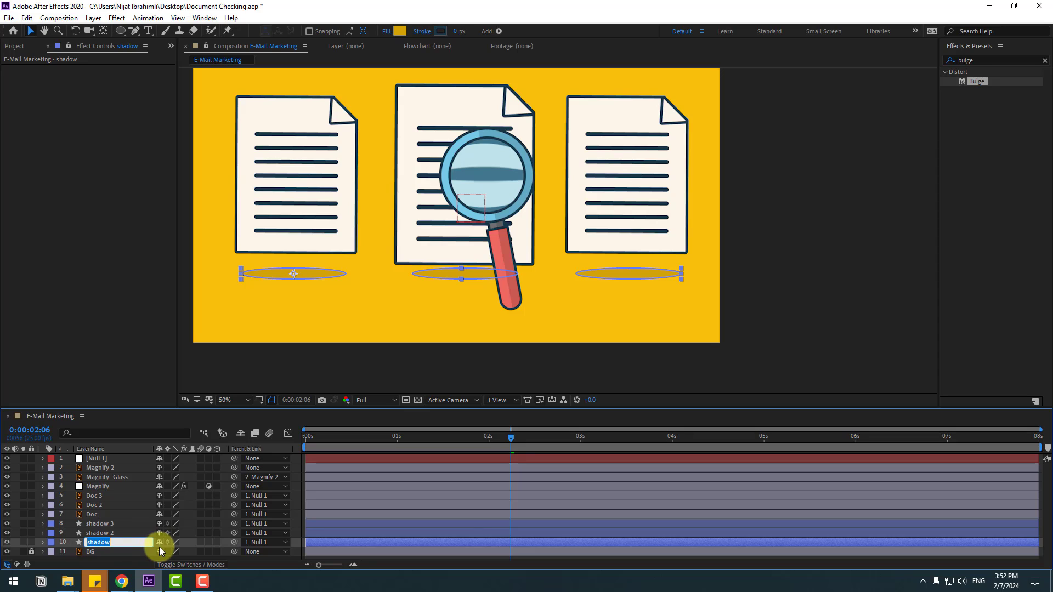
pyautogui.write('1')
pyautogui.click(106, 532)
pyautogui.press('Return')
pyautogui.write('2')
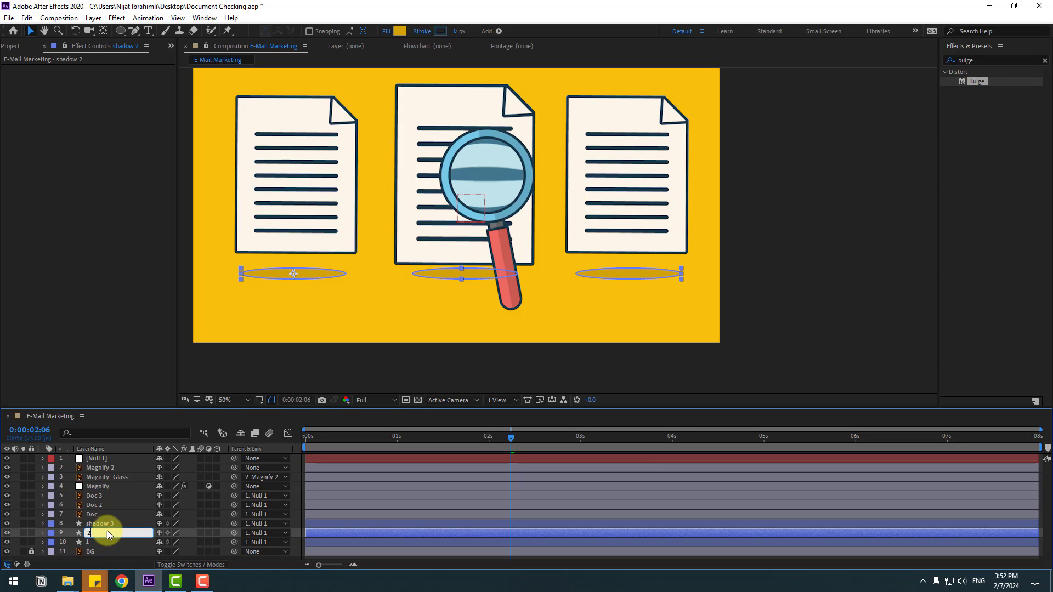
pyautogui.click(106, 524)
pyautogui.press('Return')
pyautogui.write('3')
pyautogui.press('Return')
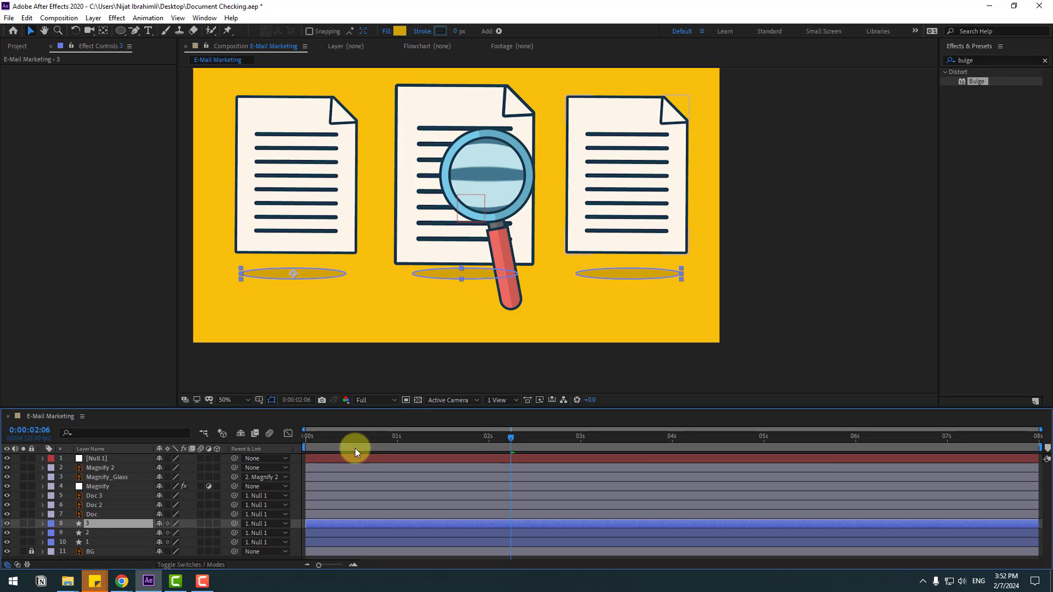
# At 0:00:01:17, parent shadow layer 3 to Doc 3, layer 2 to Doc 2 and layer 1 to Doc
pyautogui.moveTo(373, 442); pyautogui.dragTo(459, 439)
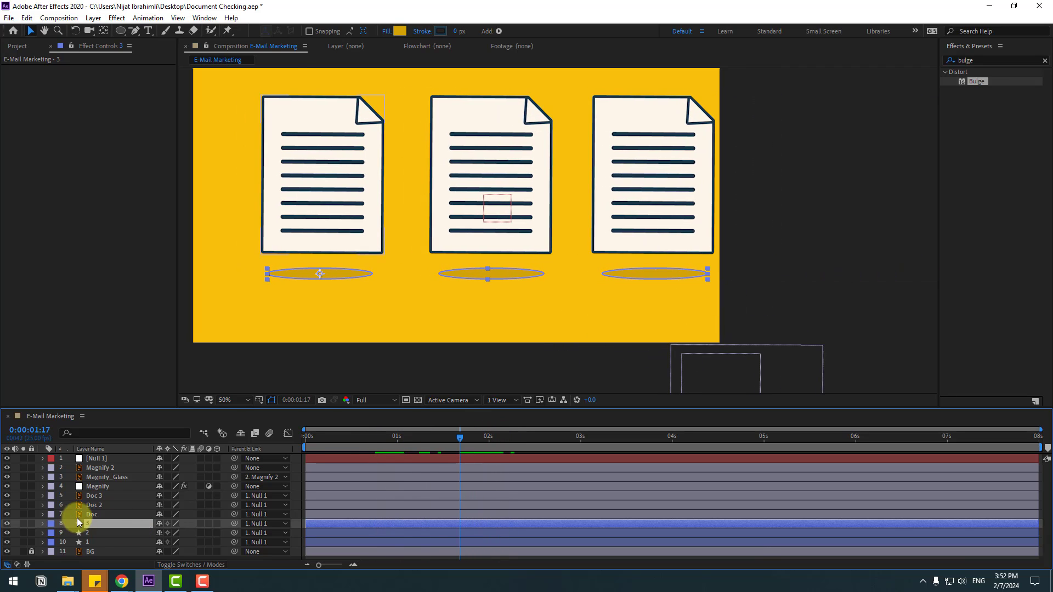
pyautogui.moveTo(235, 528); pyautogui.dragTo(100, 498)
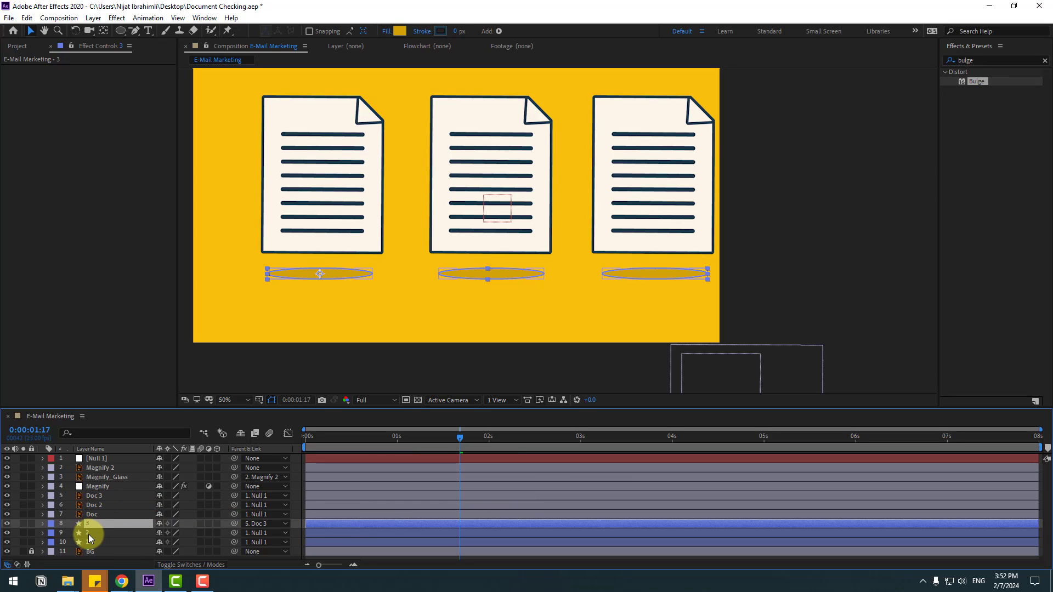
pyautogui.click(88, 535)
pyautogui.moveTo(234, 533); pyautogui.dragTo(108, 505)
pyautogui.click(124, 542)
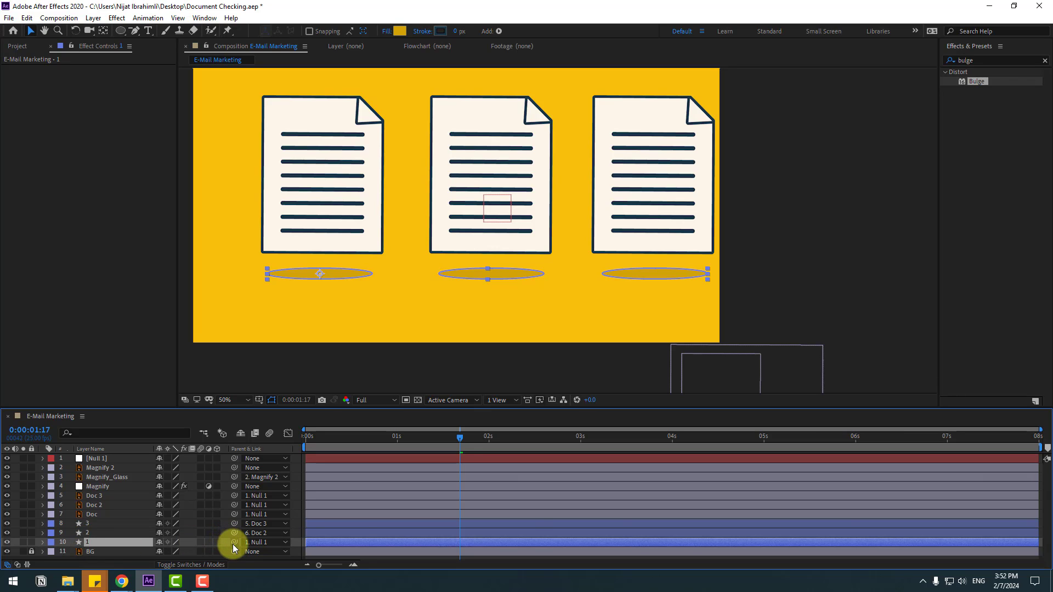
pyautogui.moveTo(233, 544); pyautogui.dragTo(93, 516)
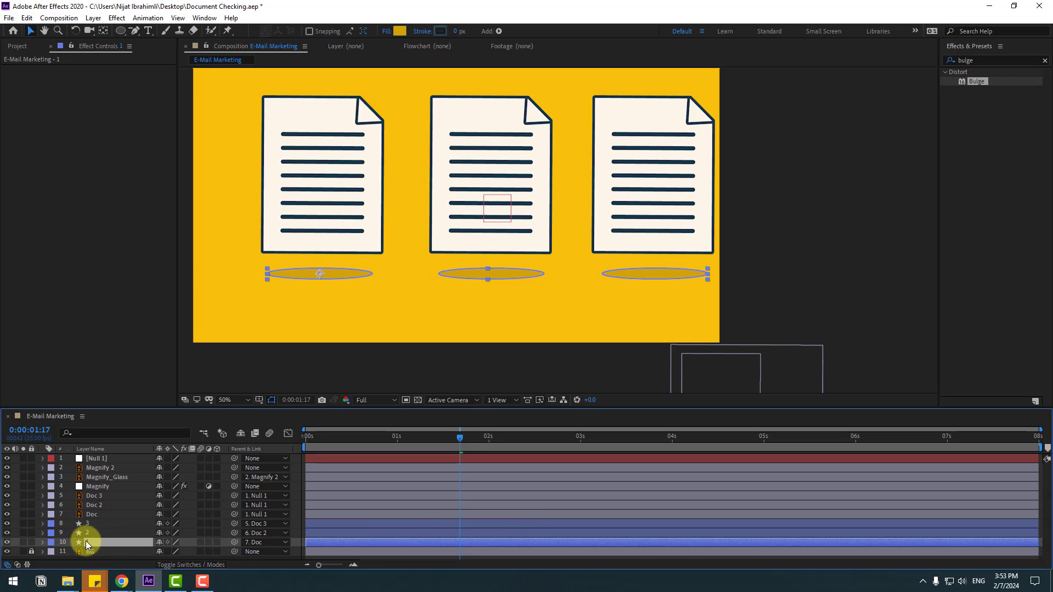
# Solo shadow layer 1, delete its ellipses under the second and third documents, and turn solo off again
pyautogui.click(22, 542)
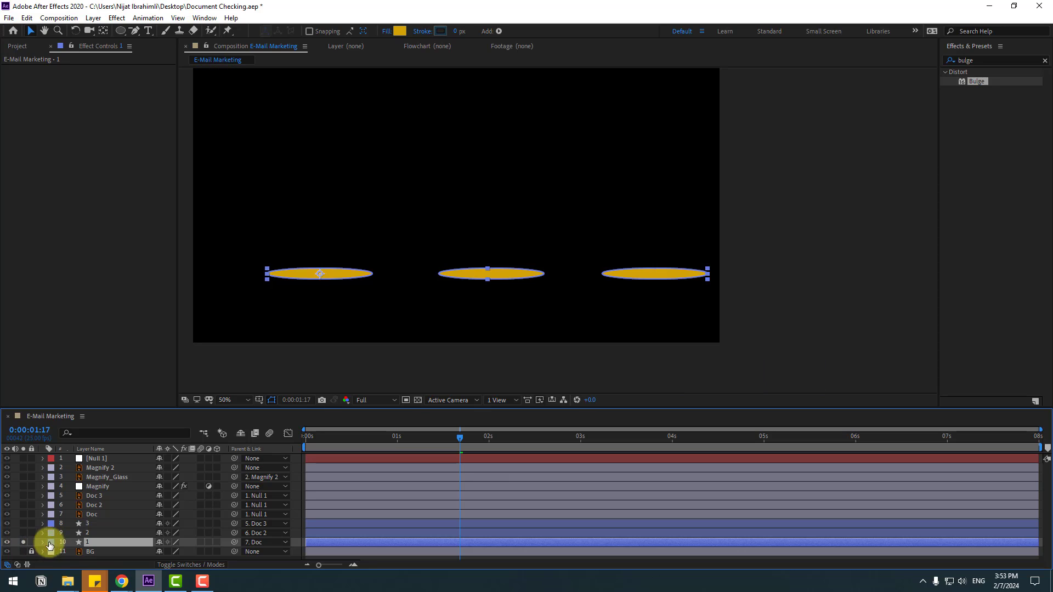
pyautogui.click(775, 311)
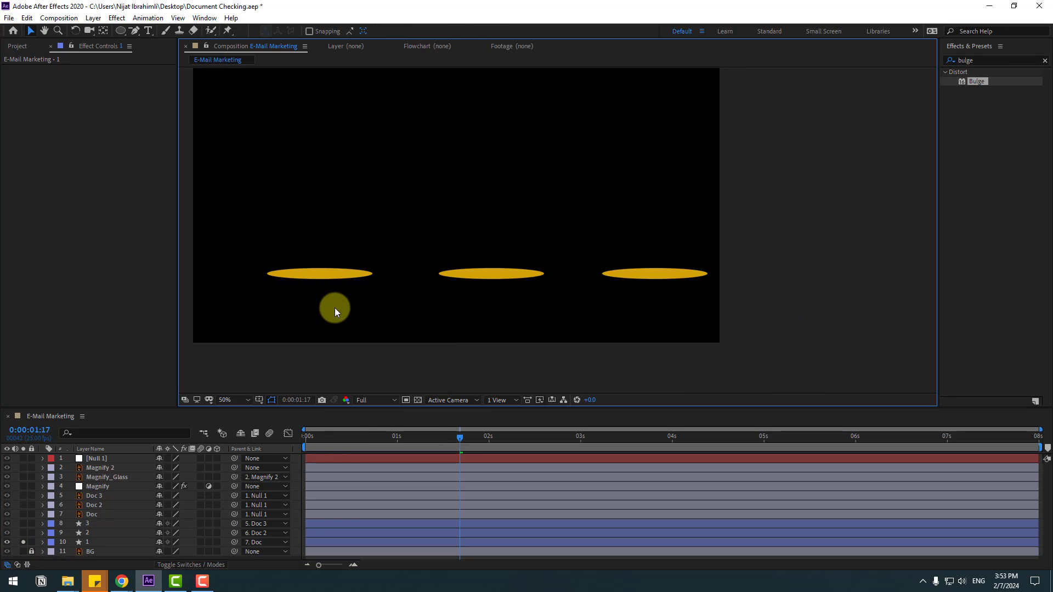
pyautogui.click(327, 275)
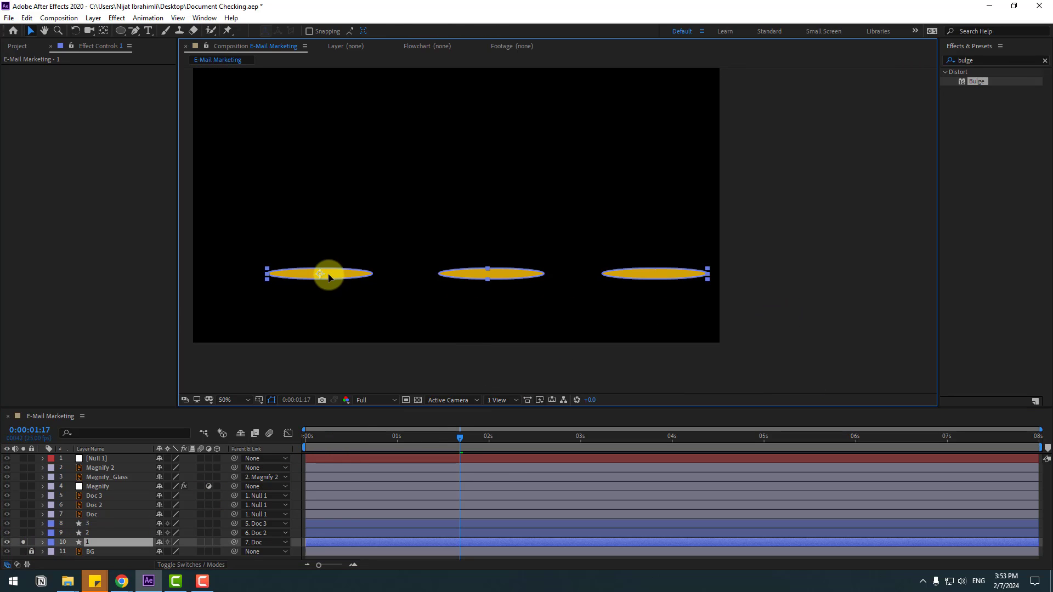
pyautogui.click(466, 275)
pyautogui.press('Delete')
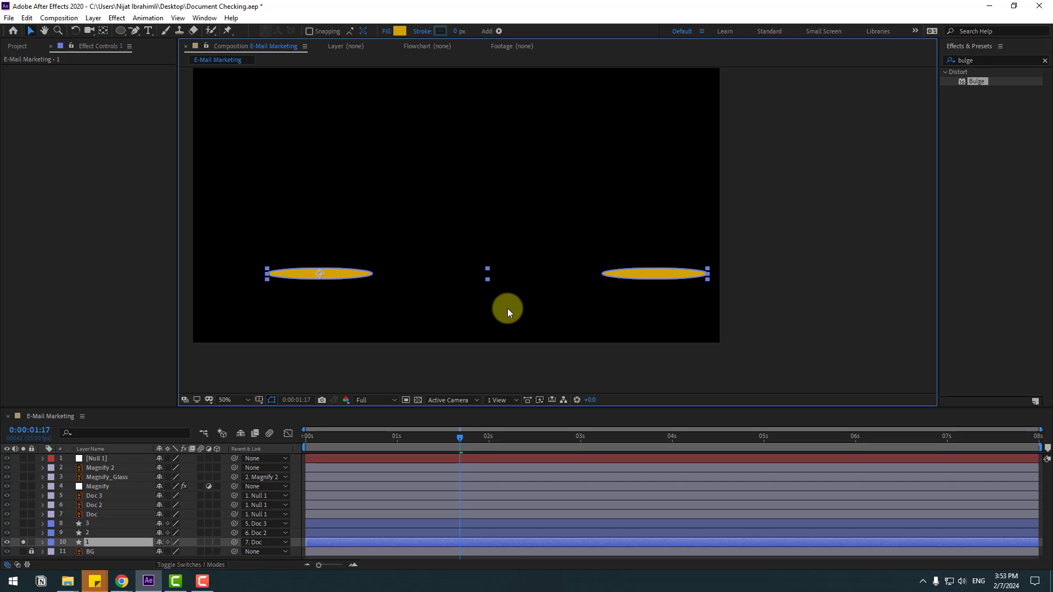
pyautogui.click(630, 272)
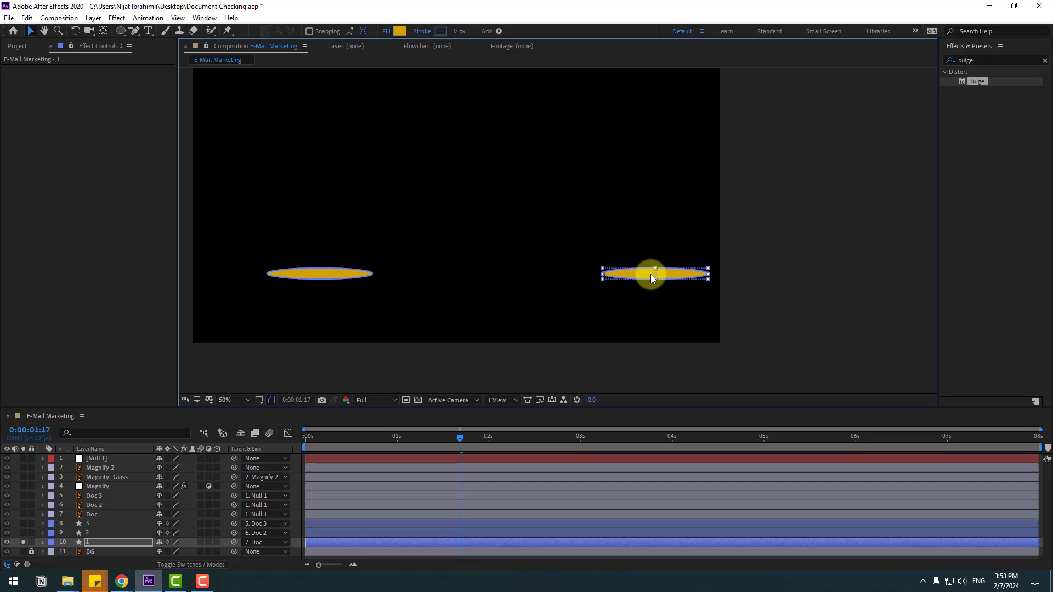
pyautogui.press('Delete')
pyautogui.click(23, 542)
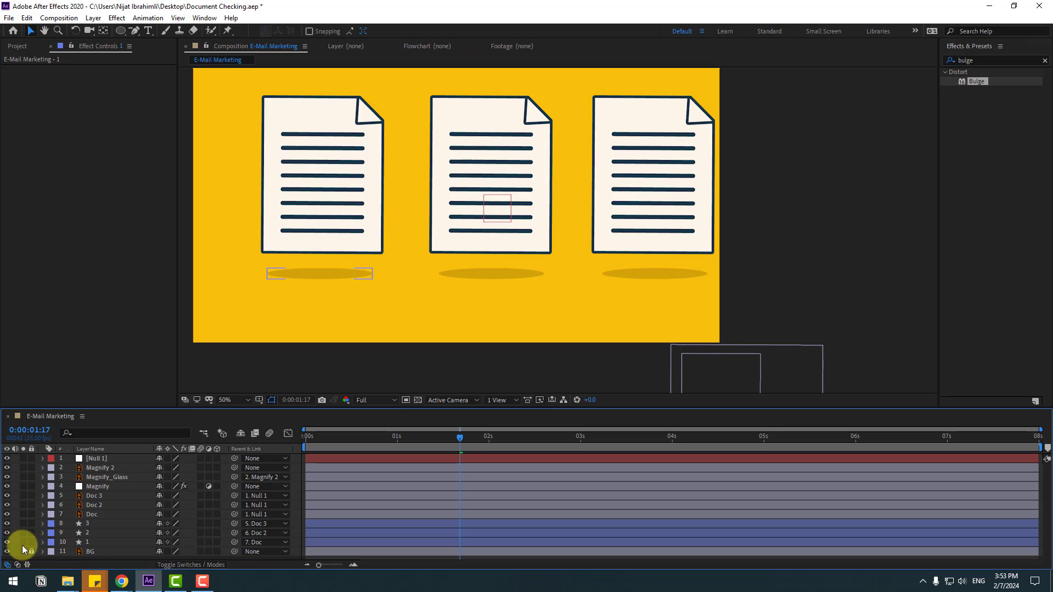
# Solo shadow layer 2, delete its ellipses under the first and third documents, and turn solo off again
pyautogui.click(100, 536)
pyautogui.click(24, 535)
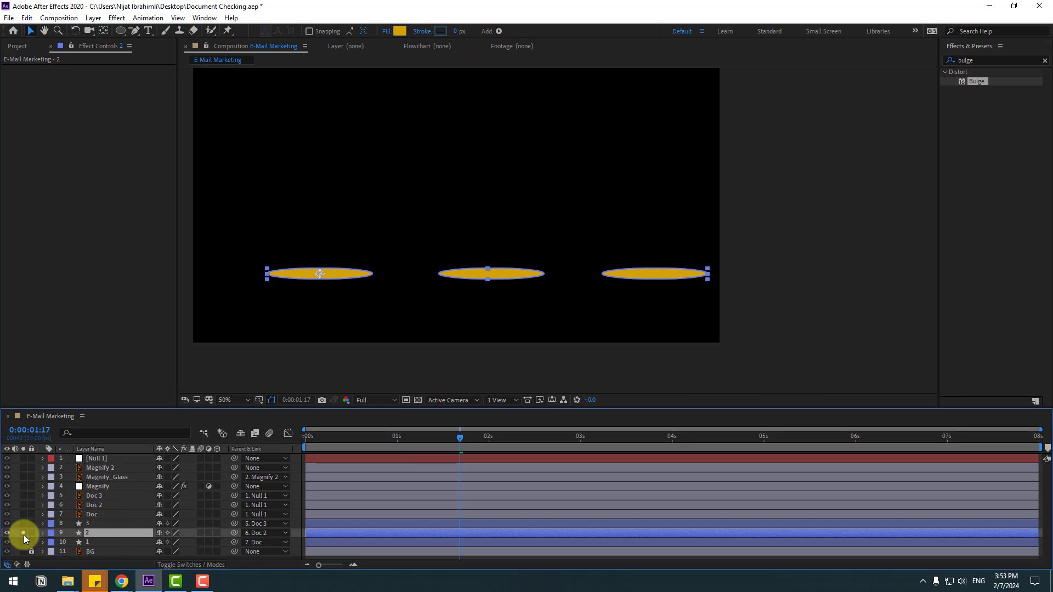
pyautogui.click(334, 274)
pyautogui.press('Delete')
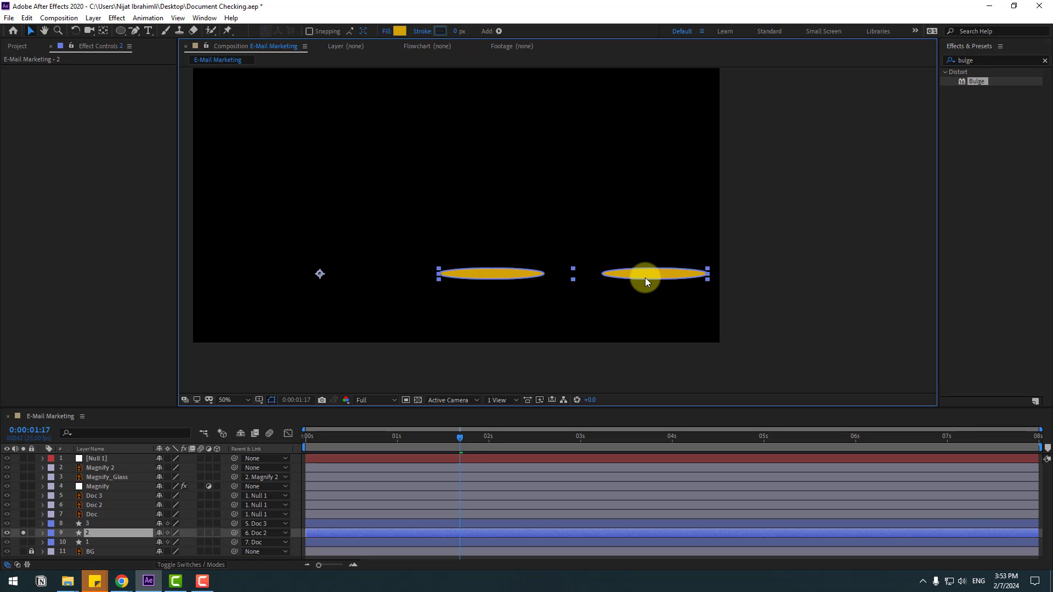
pyautogui.click(652, 277)
pyautogui.press('Delete')
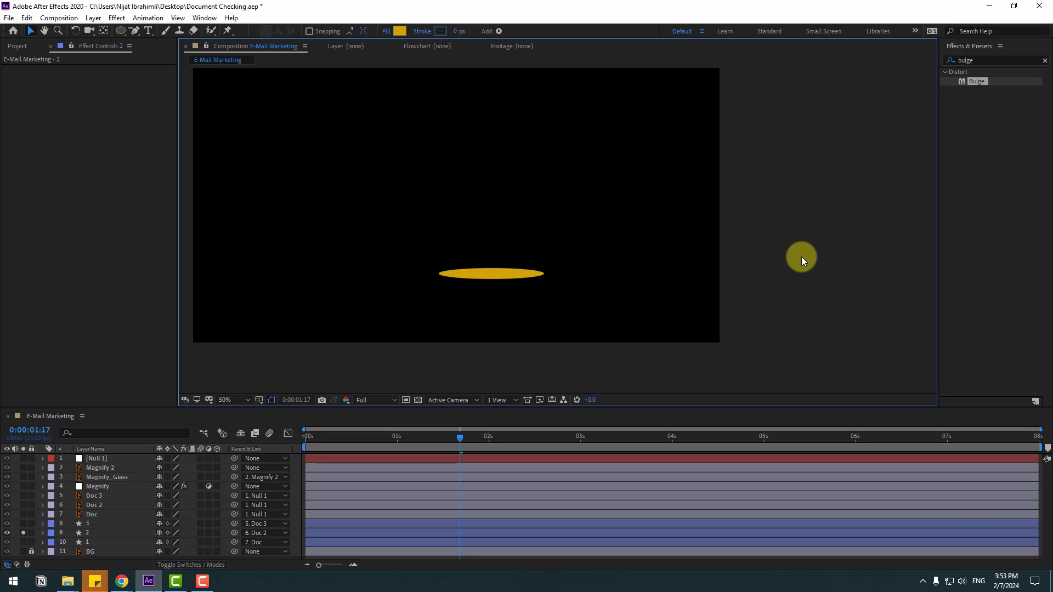
pyautogui.click(24, 534)
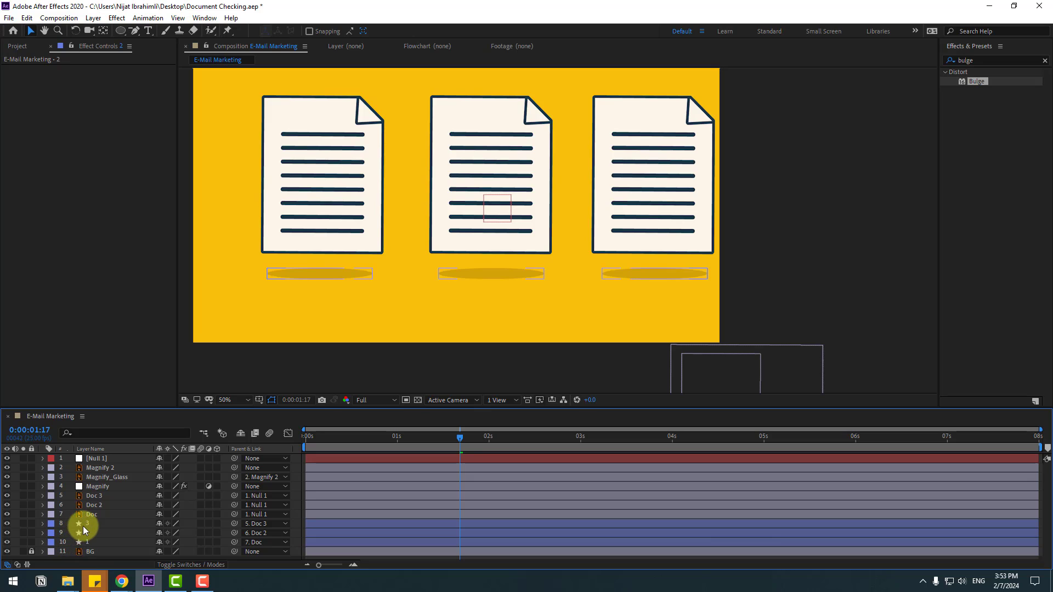
# Solo shadow layer 3, delete its ellipses under the first and second documents, and turn solo off again
pyautogui.click(84, 525)
pyautogui.click(24, 523)
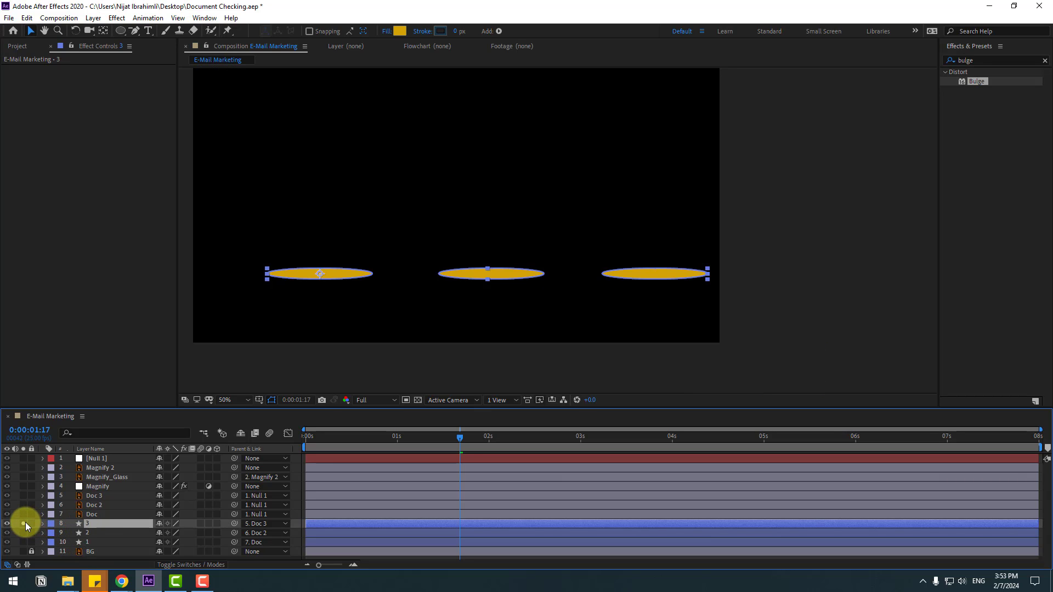
pyautogui.click(475, 275)
pyautogui.click(373, 277)
pyautogui.keyDown('shift'); pyautogui.click(471, 278); pyautogui.keyUp('shift')
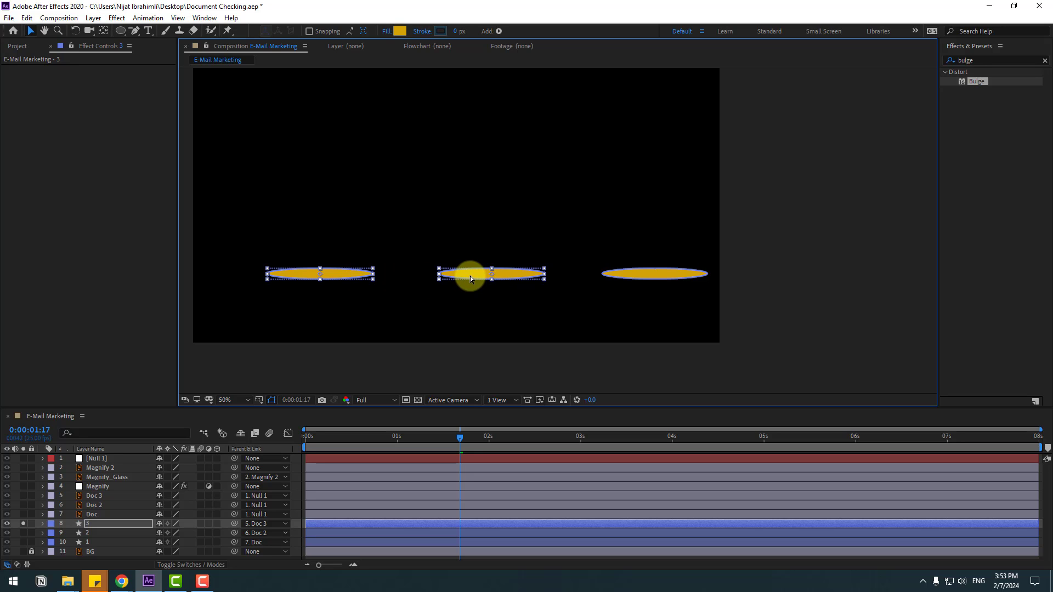
pyautogui.press('Delete')
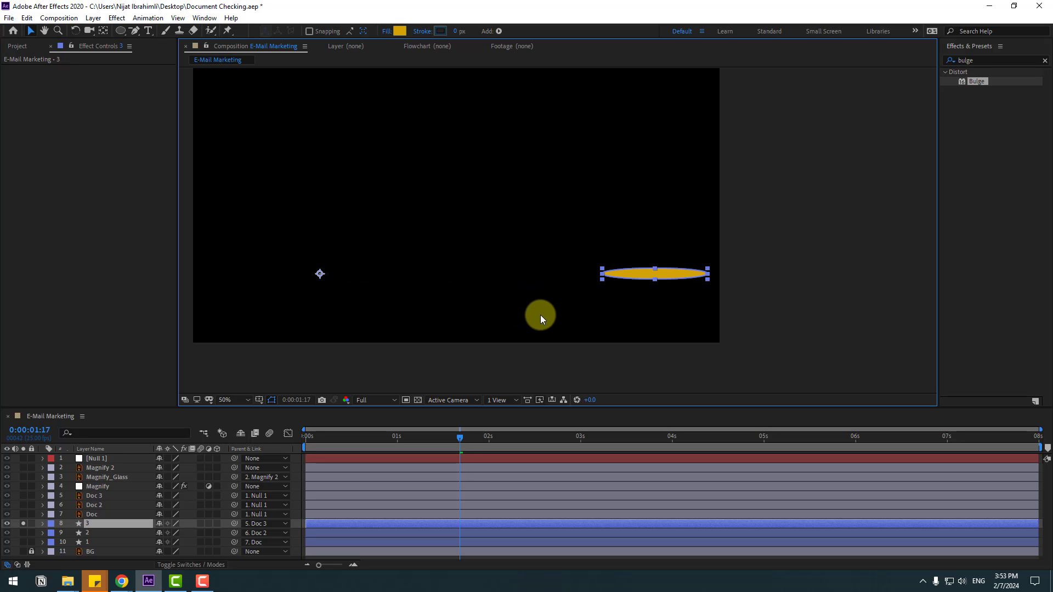
pyautogui.click(23, 524)
# Scrub through the document animation, preview it from the first frame, and fit the composition view to the available space
pyautogui.moveTo(405, 439); pyautogui.dragTo(801, 426)
pyautogui.click(804, 271)
pyautogui.press('Home')
pyautogui.press('space')
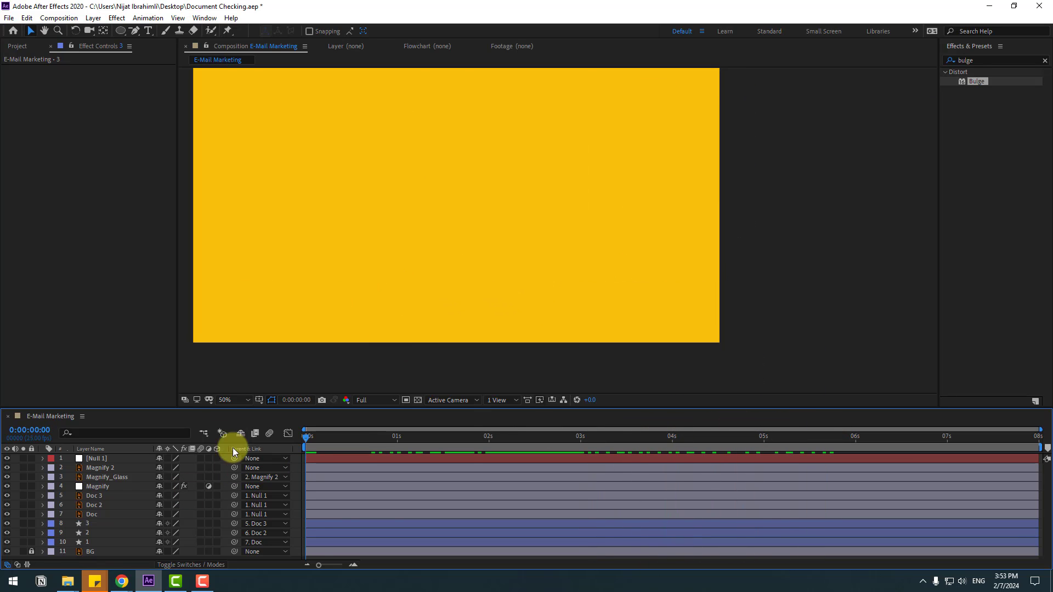
pyautogui.click(226, 400)
pyautogui.click(243, 218)
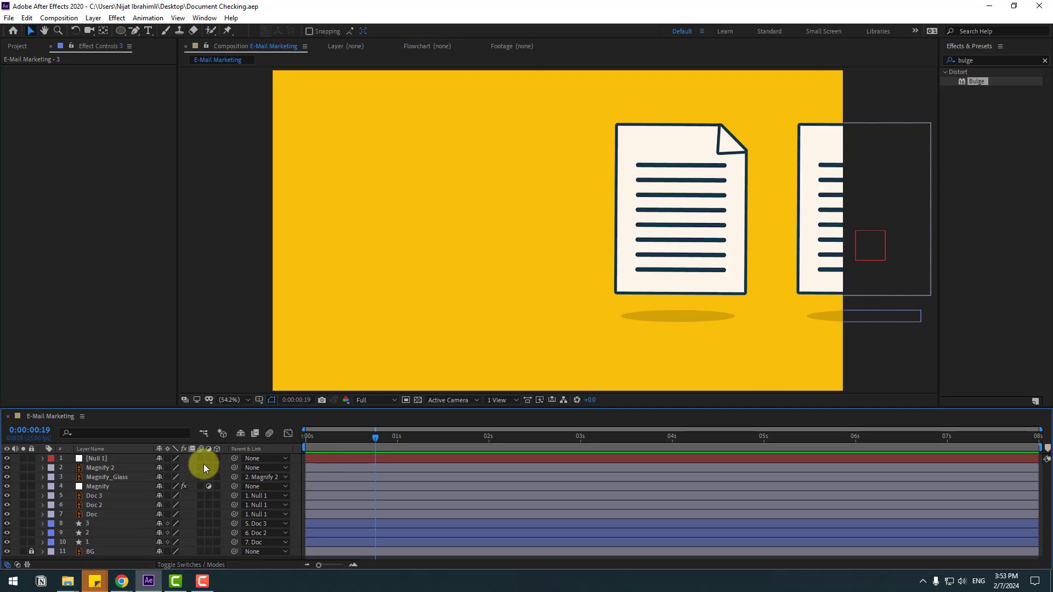
# Enable motion blur for the null, magnifier, document and shadow layers and for the composition, and preview the animation
pyautogui.moveTo(202, 458); pyautogui.dragTo(210, 564)
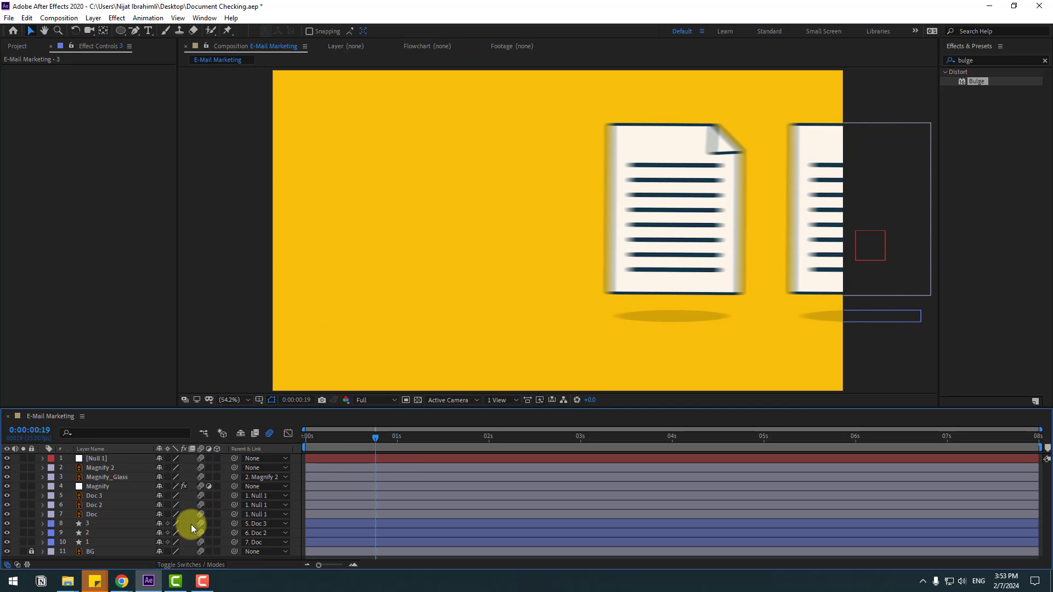
pyautogui.press('space')
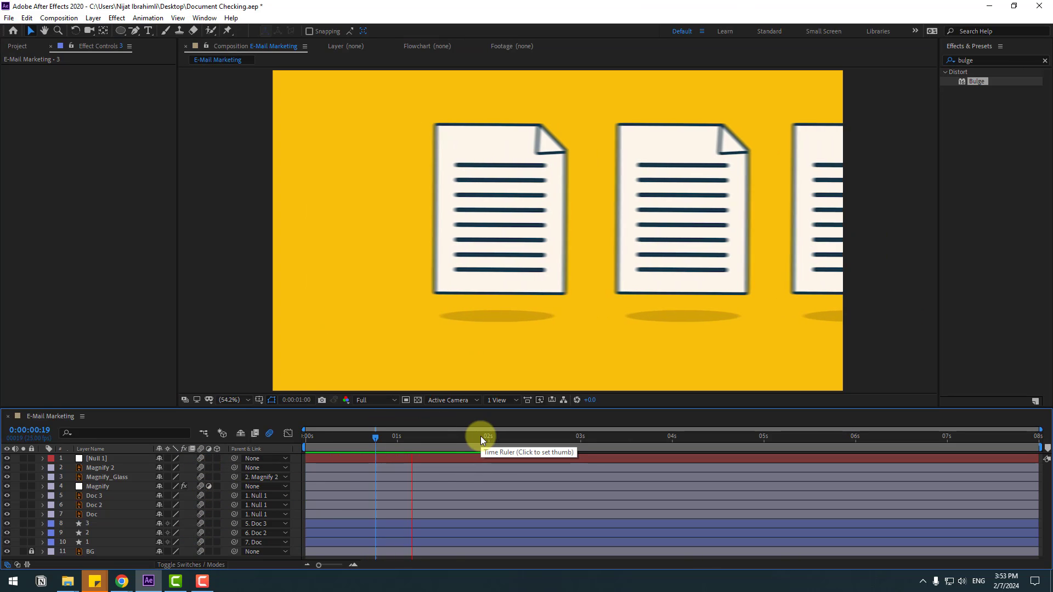